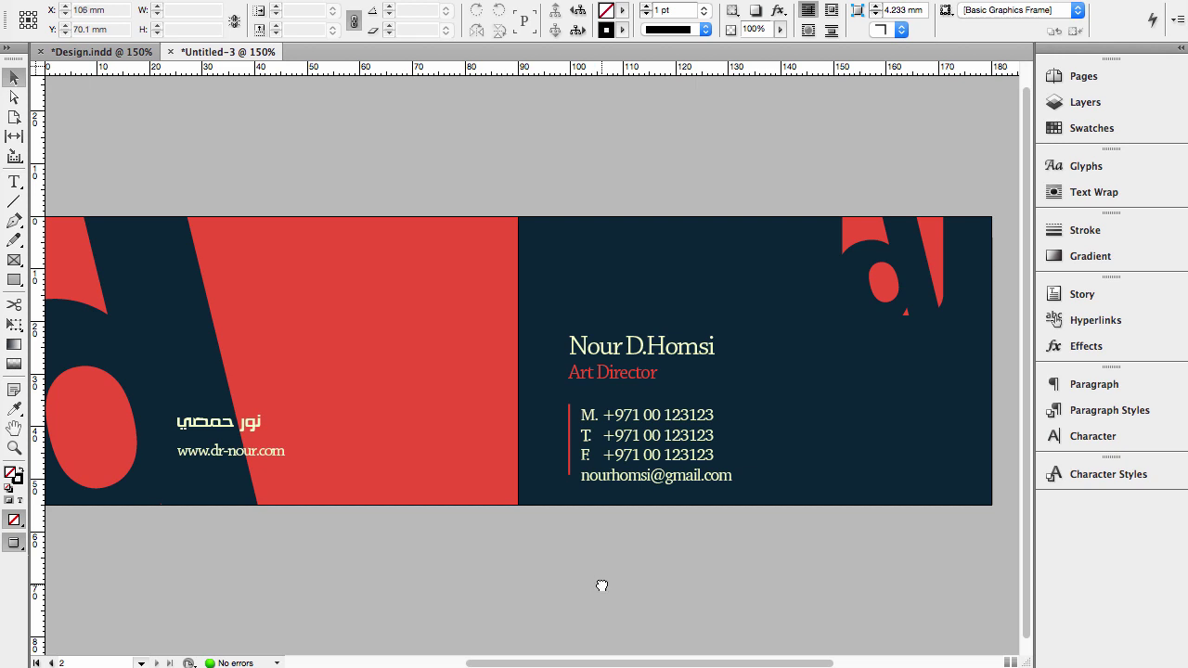
Inspect the red vertical line on page 3's card, then switch to the Excel data sheet.
scroll(599, 584, "left", 2)
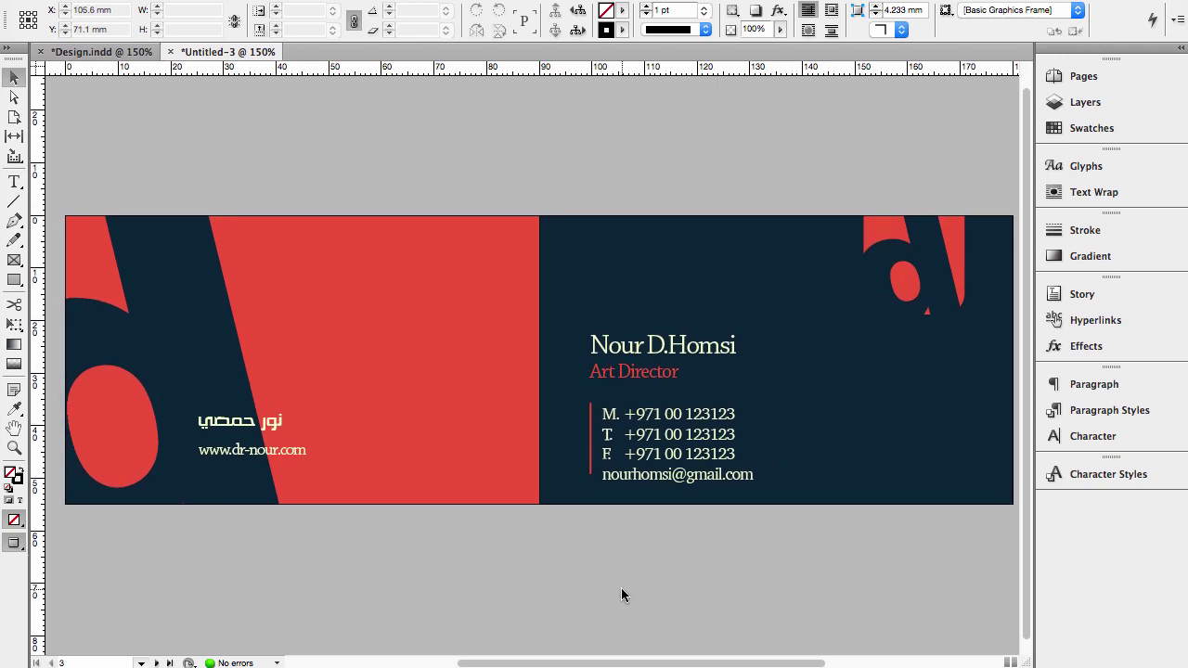
left_click(591, 475)
left_click(591, 554)
key("super+Tab")
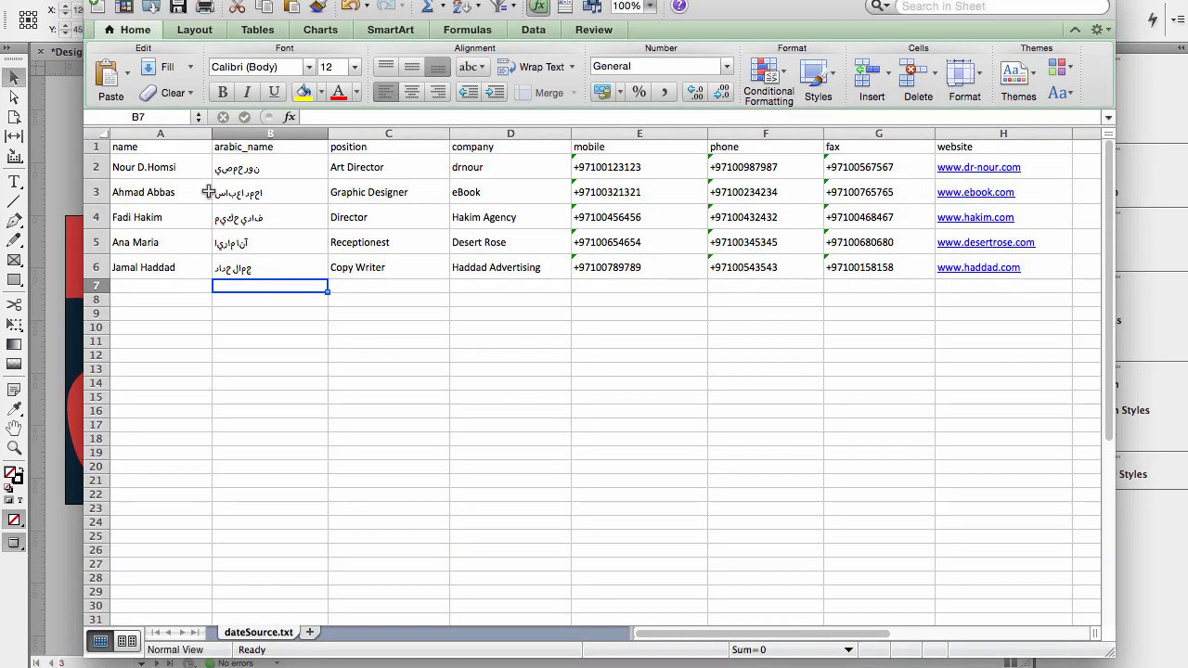
Resize and reposition the Excel window so the five card records, including the Arabic names, show.
left_click(188, 168)
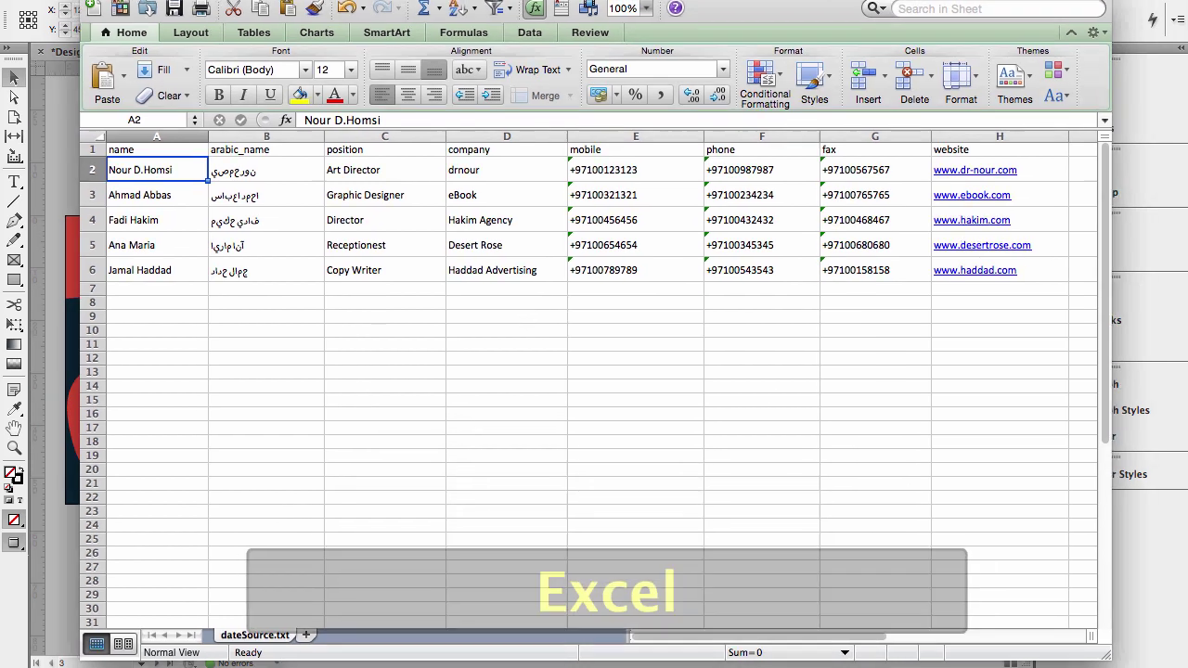
left_click_drag(820, 6, 793, 28)
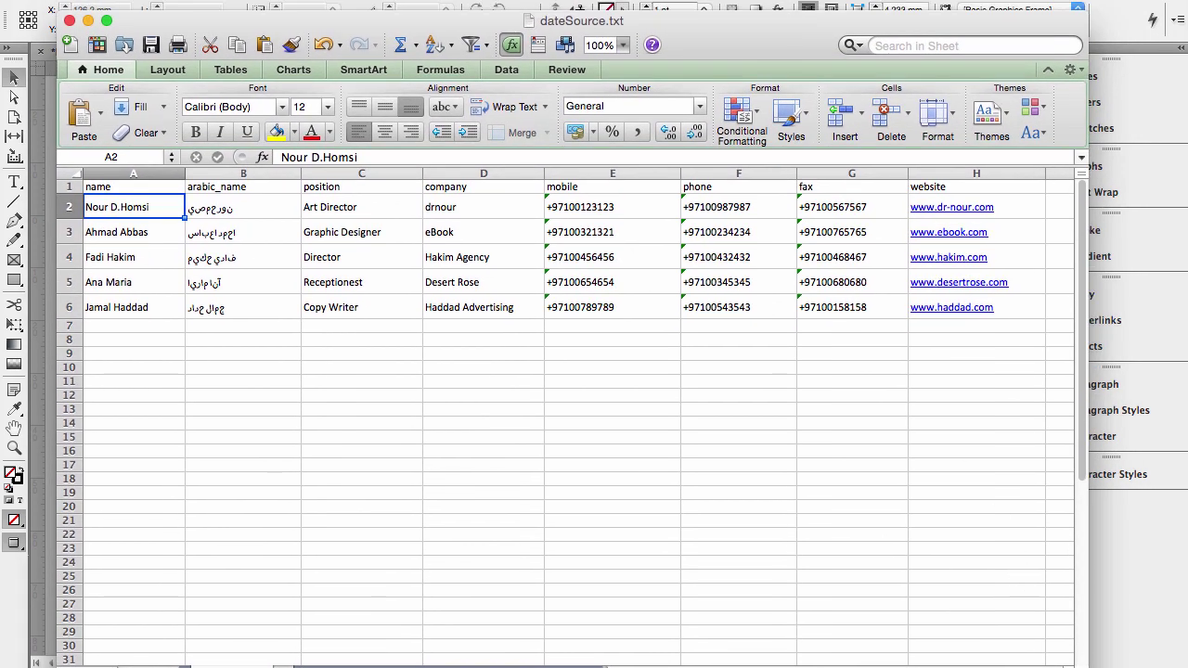
left_click_drag(1081, 664, 1095, 549)
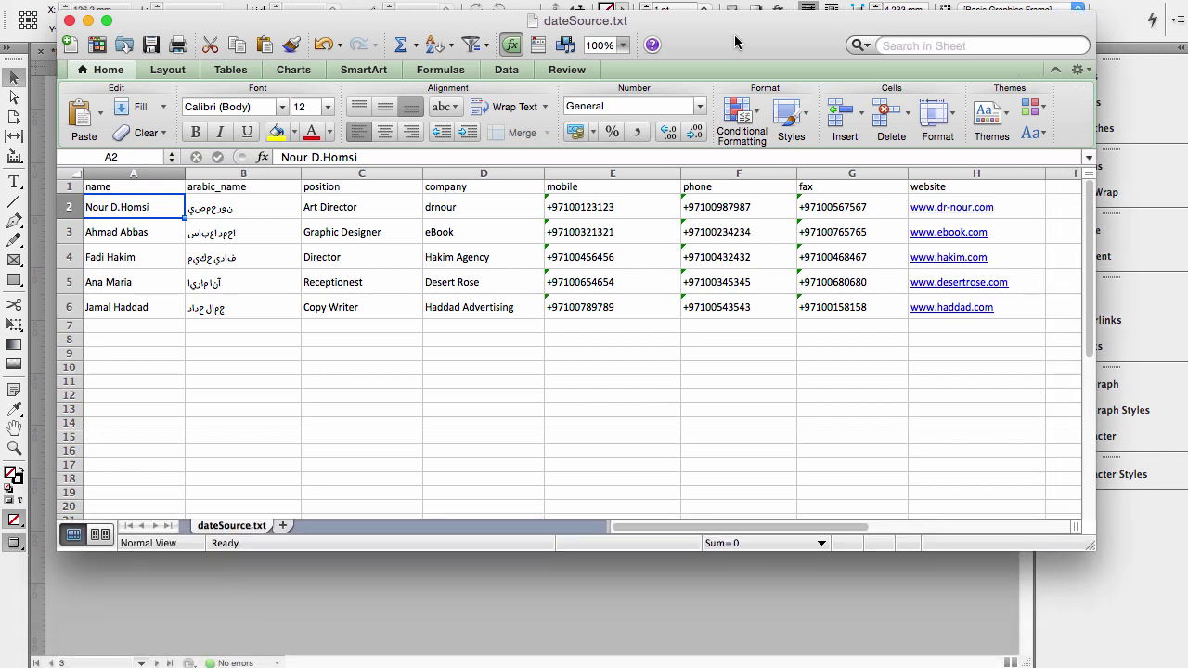
left_click_drag(735, 42, 752, 80)
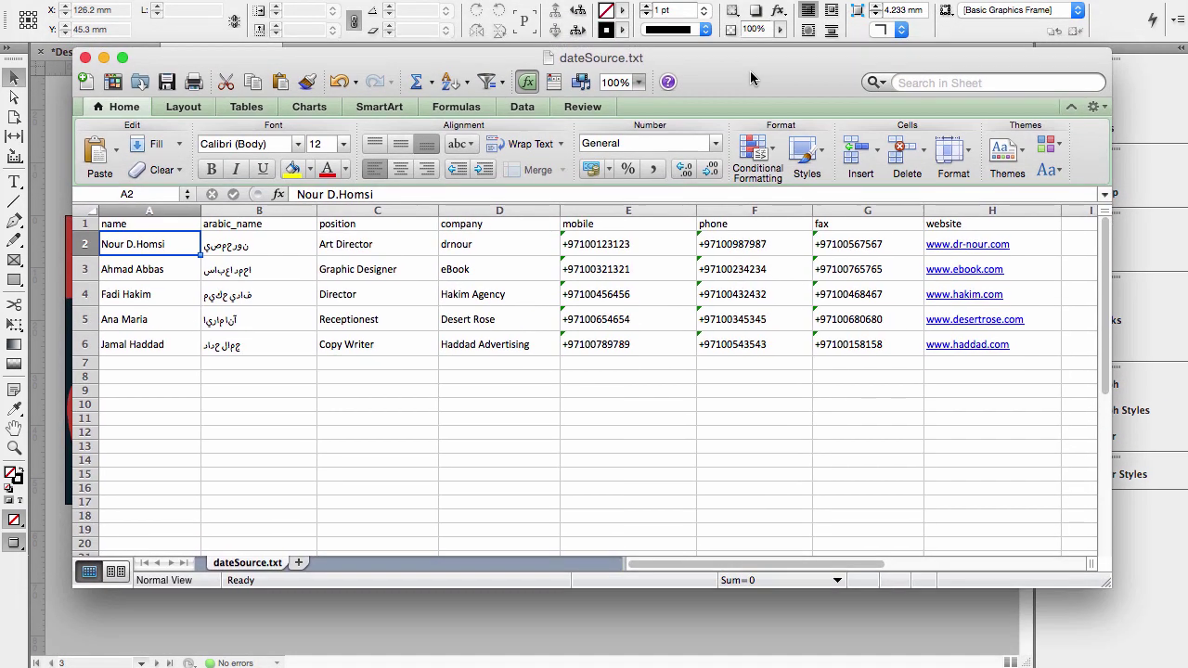
left_click(265, 349)
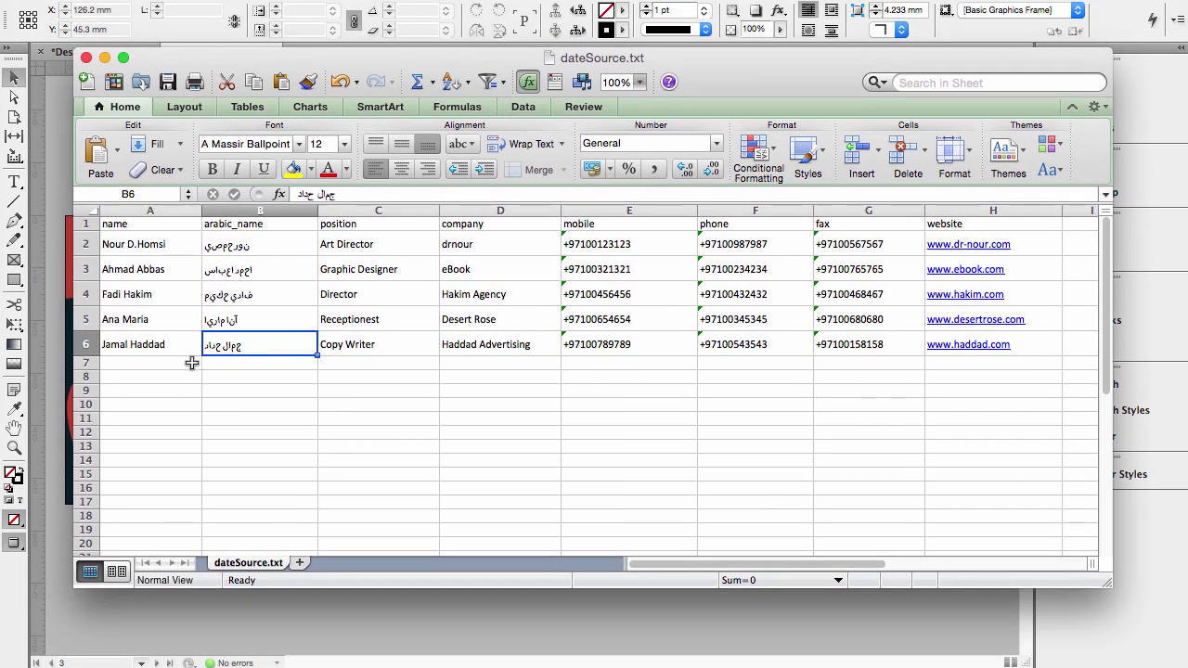
Review headers A1–H1: name, arabic_name, position, company, mobile, phone, fax, website.
left_click_drag(130, 224, 955, 223)
left_click(167, 226)
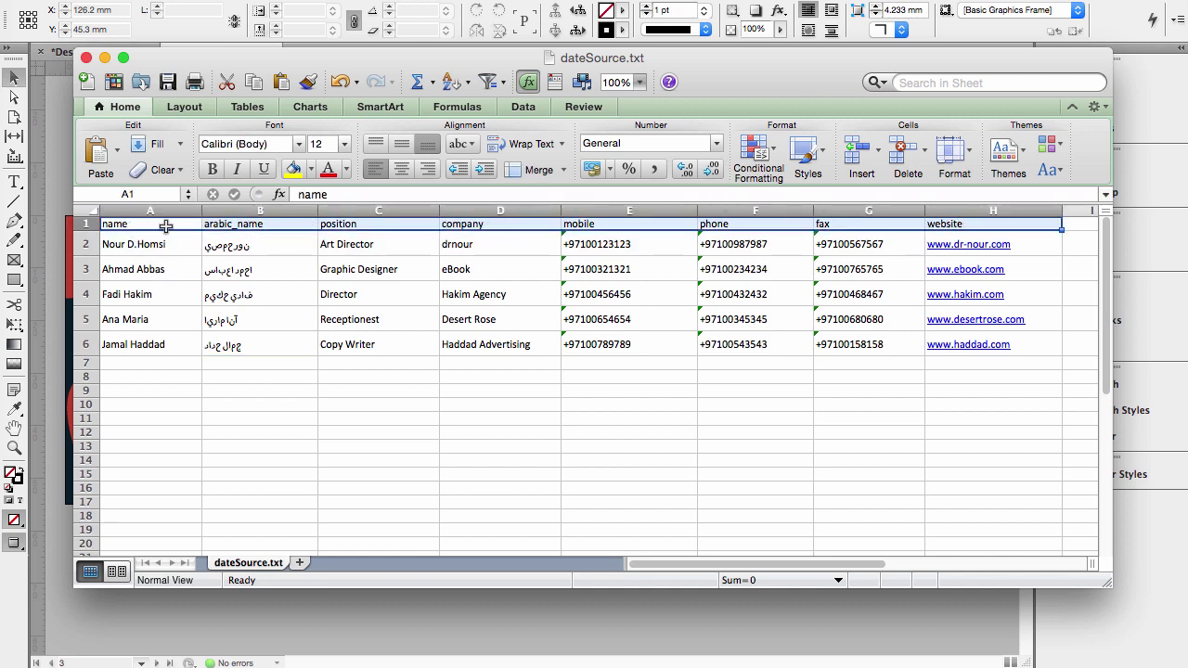
left_click(223, 224)
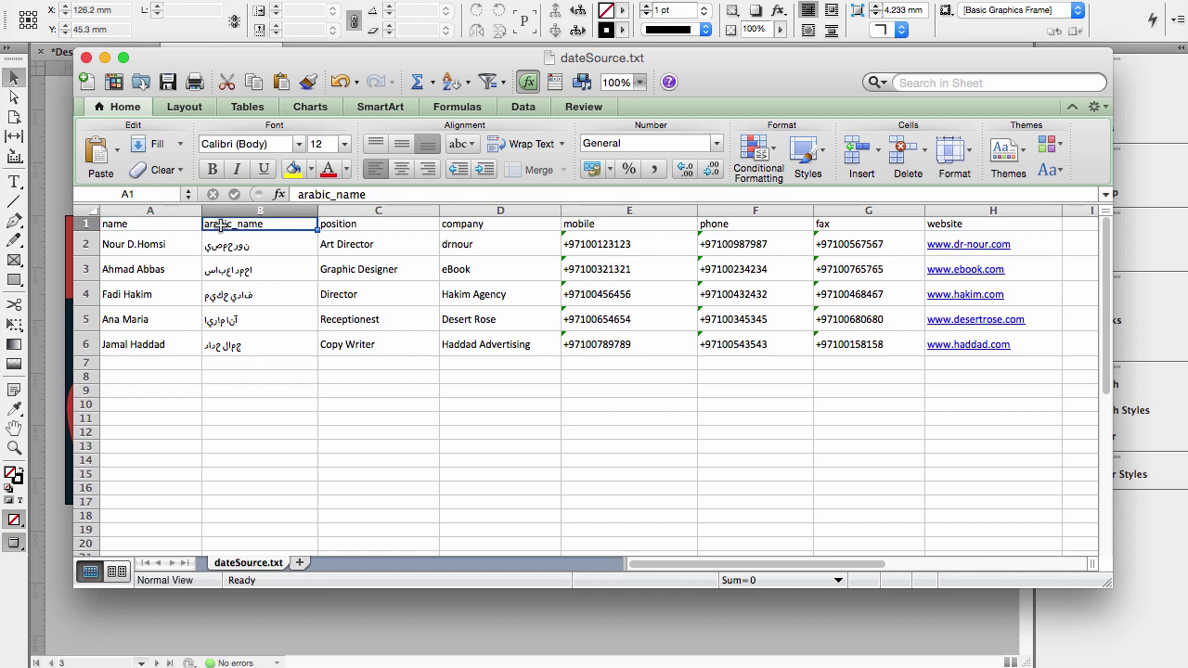
left_click(353, 224)
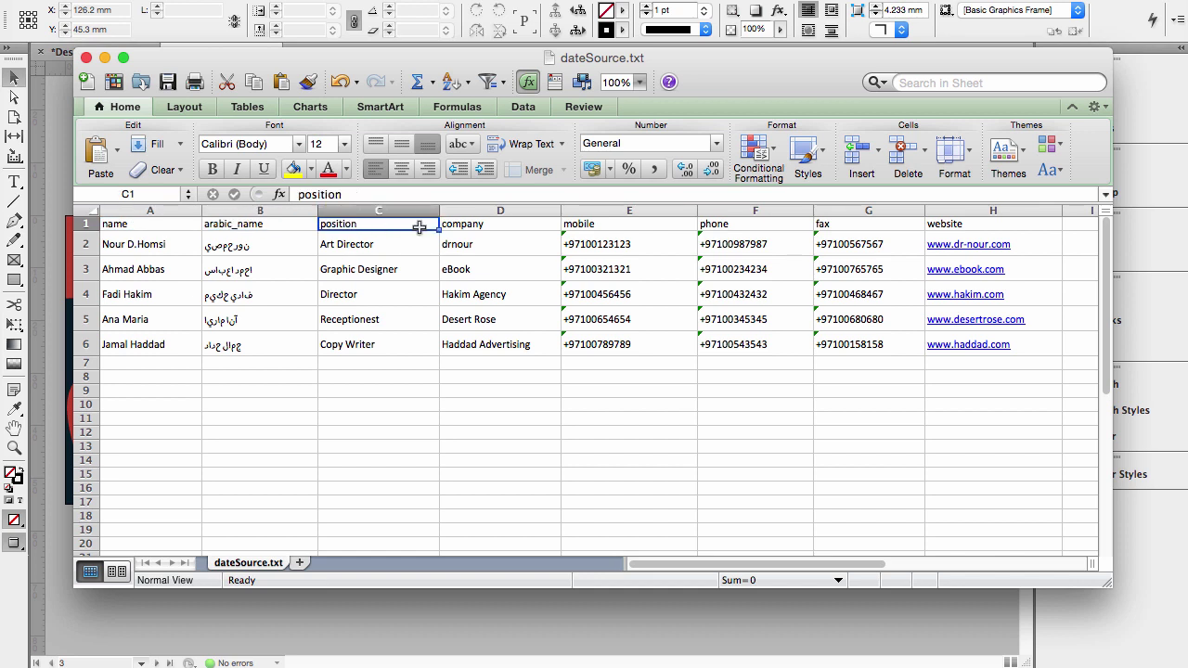
left_click(473, 227)
left_click(613, 228)
left_click(710, 225)
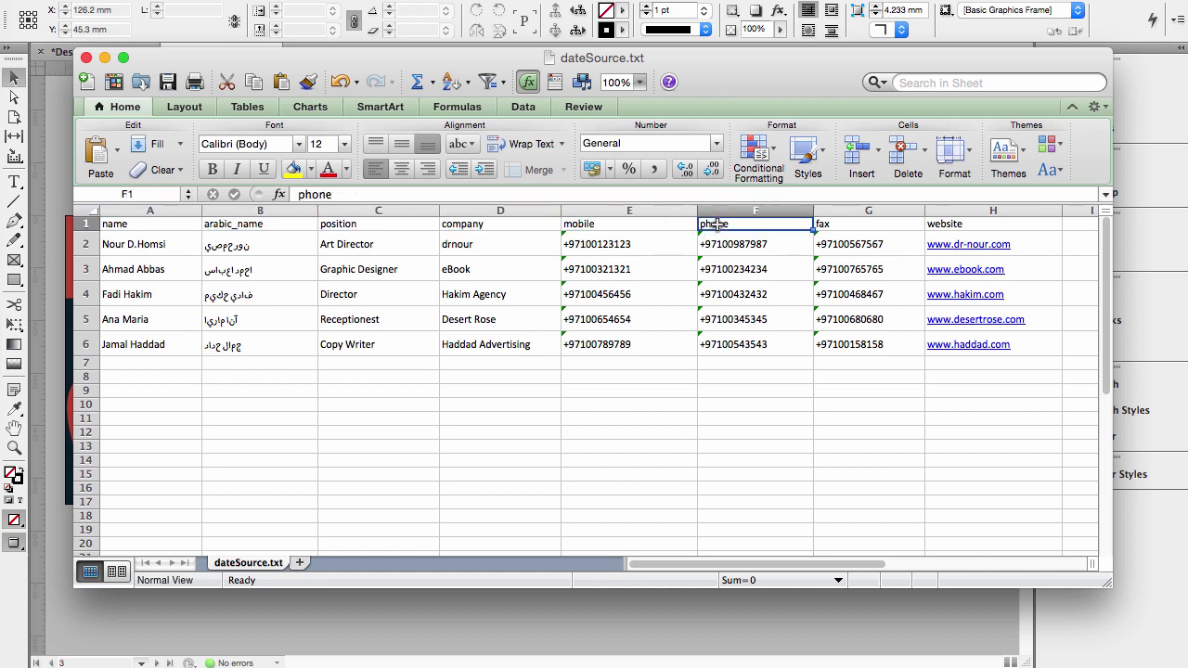
left_click(834, 226)
left_click(942, 225)
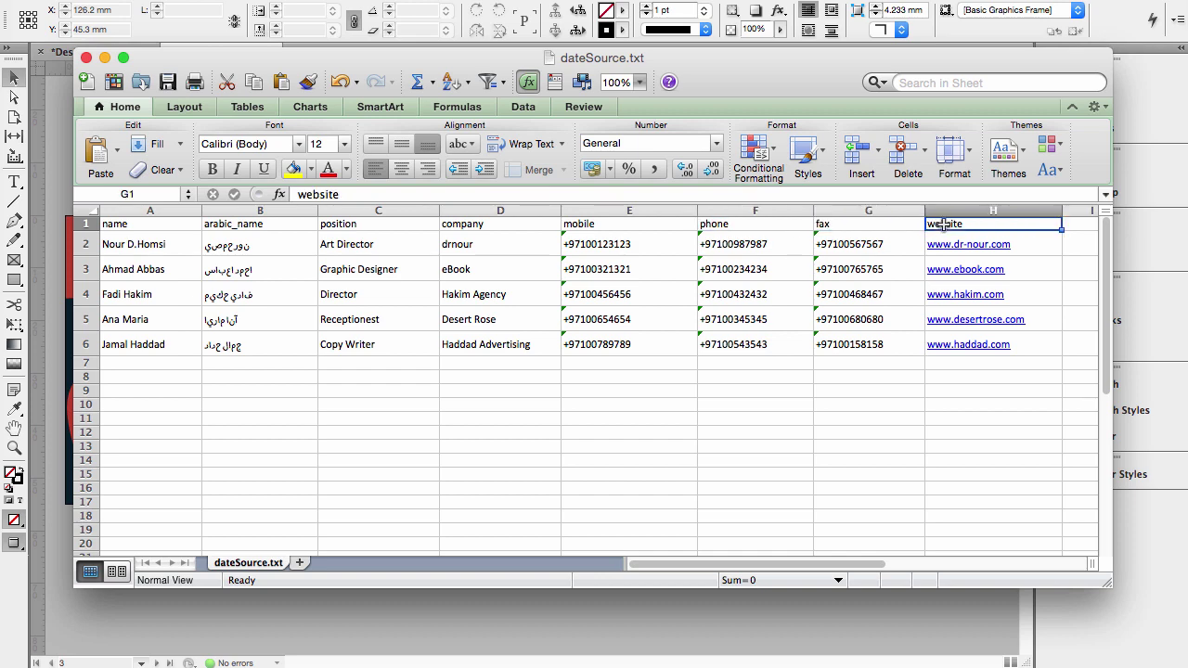
Begin saving the dateSource sheet via File > Save As.
left_click(603, 244)
left_click_drag(436, 64, 447, 97)
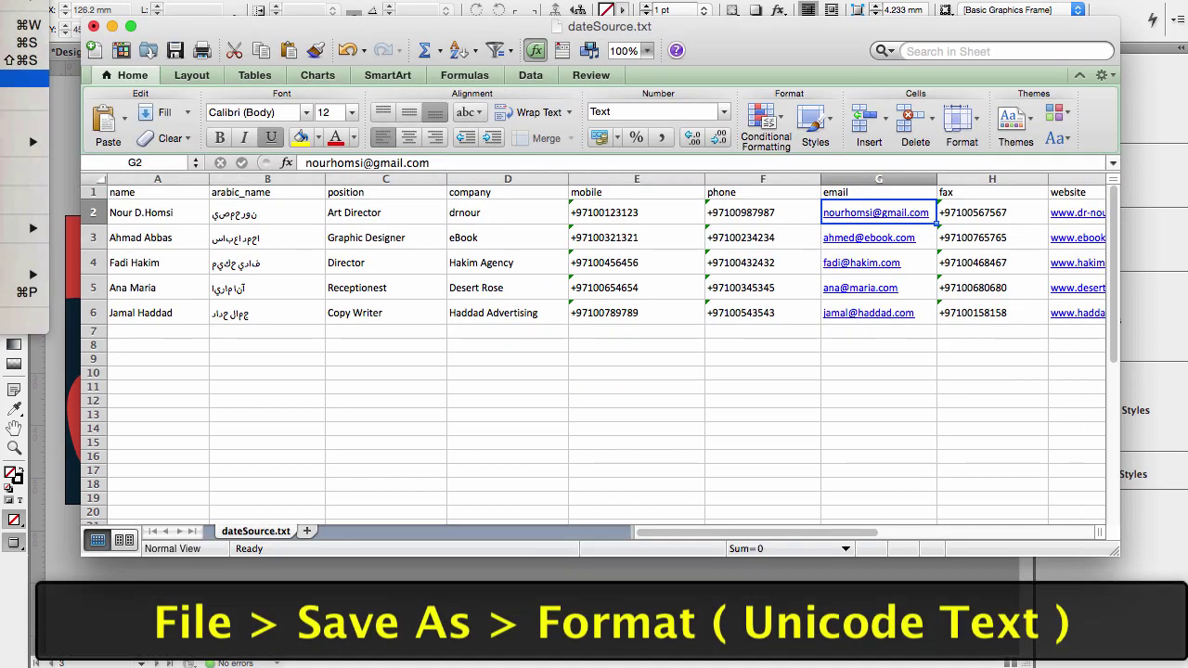
left_click(25, 61)
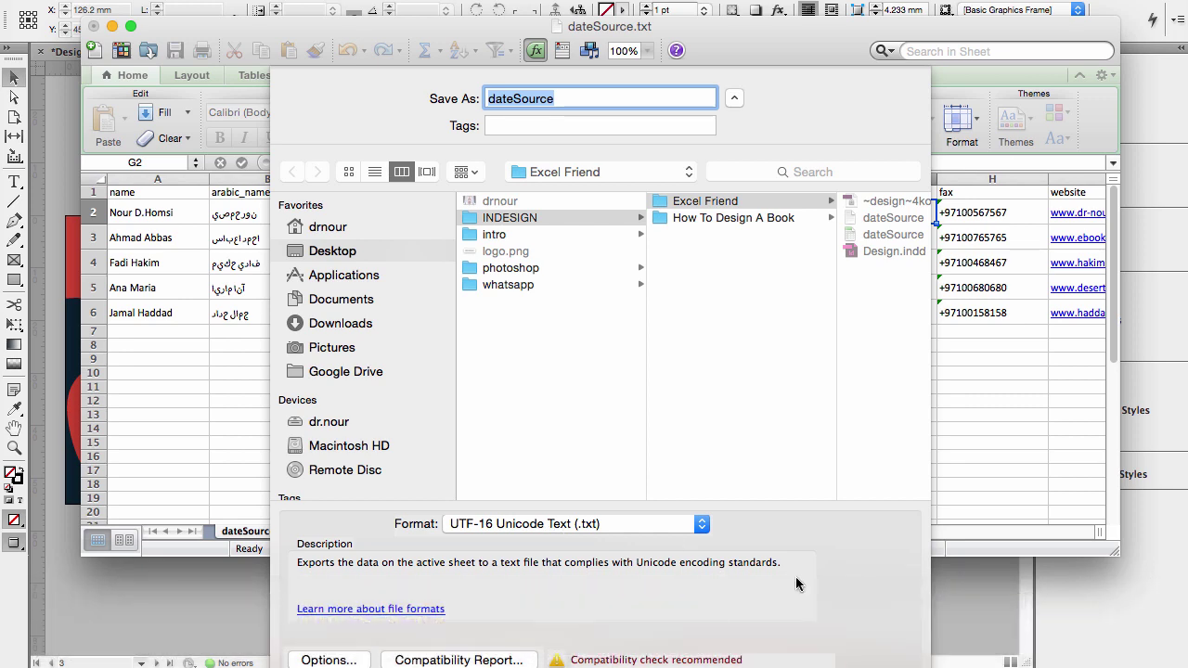
Save dateSource as UTF-16 Unicode Text, accept the format warnings, and close Excel.
key("Return")
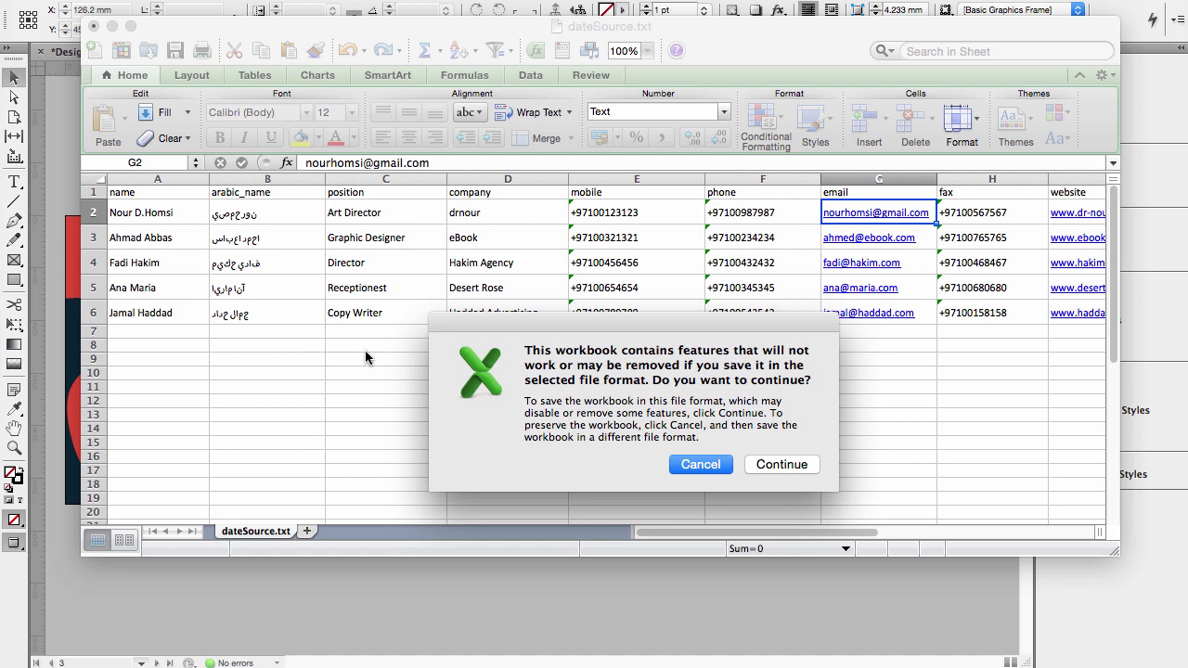
left_click(779, 464)
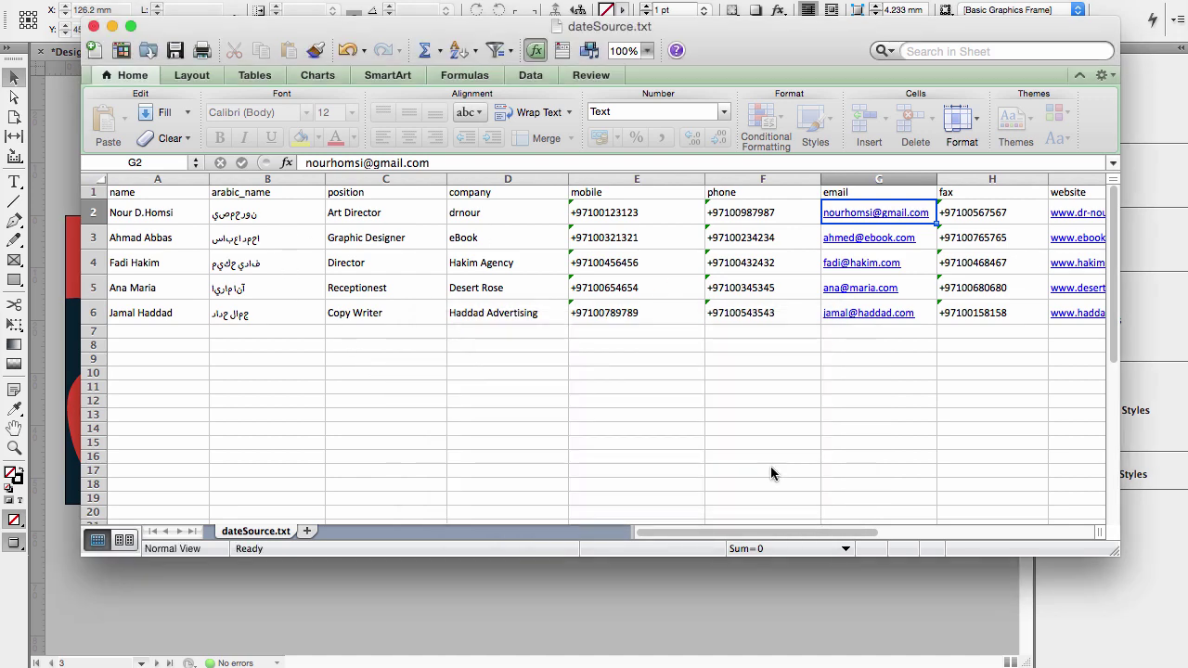
left_click(94, 26)
left_click(747, 149)
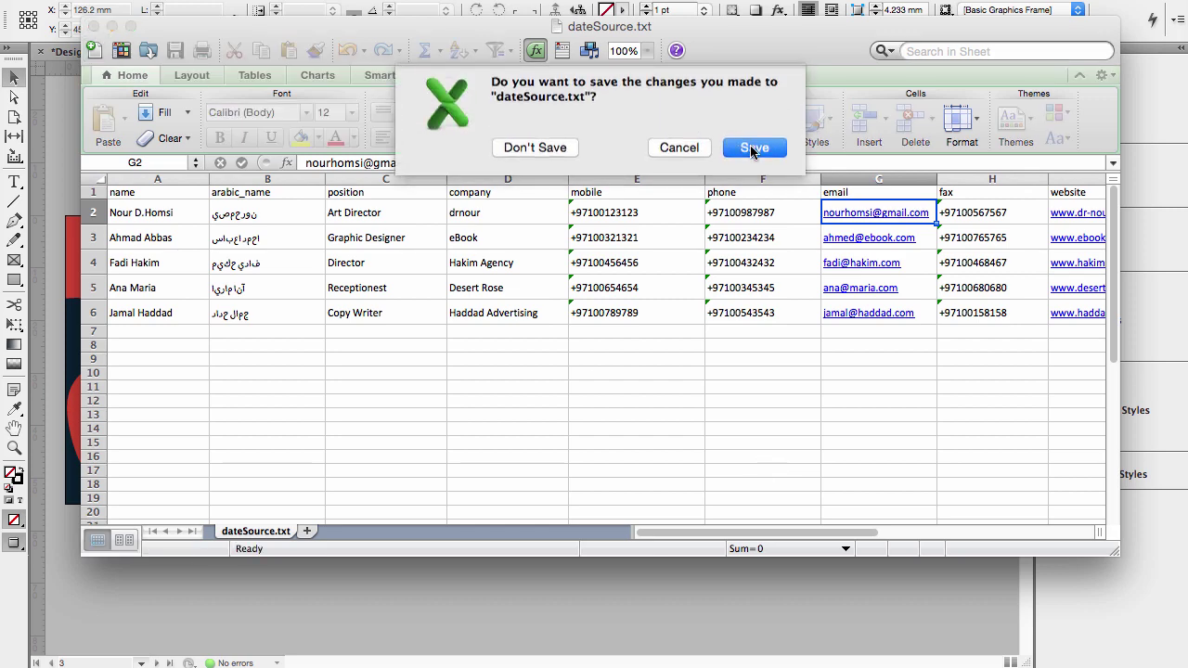
left_click(763, 469)
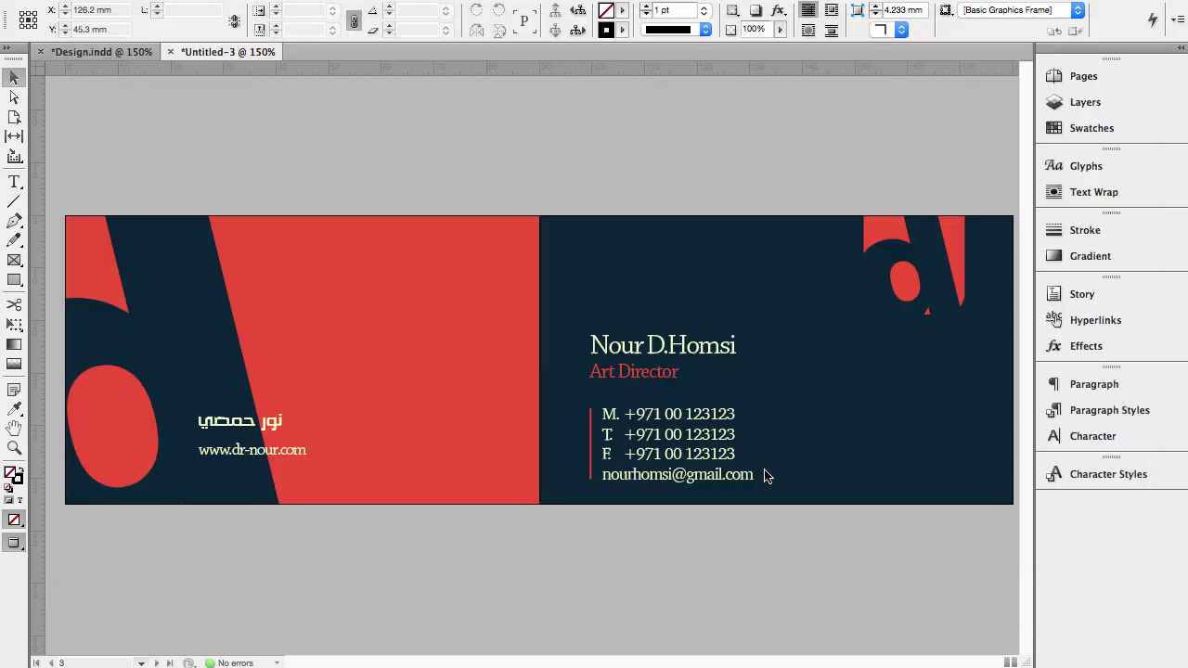
Open the Data Merge panel from Window > Utilities and place it over the card.
left_click(742, 135)
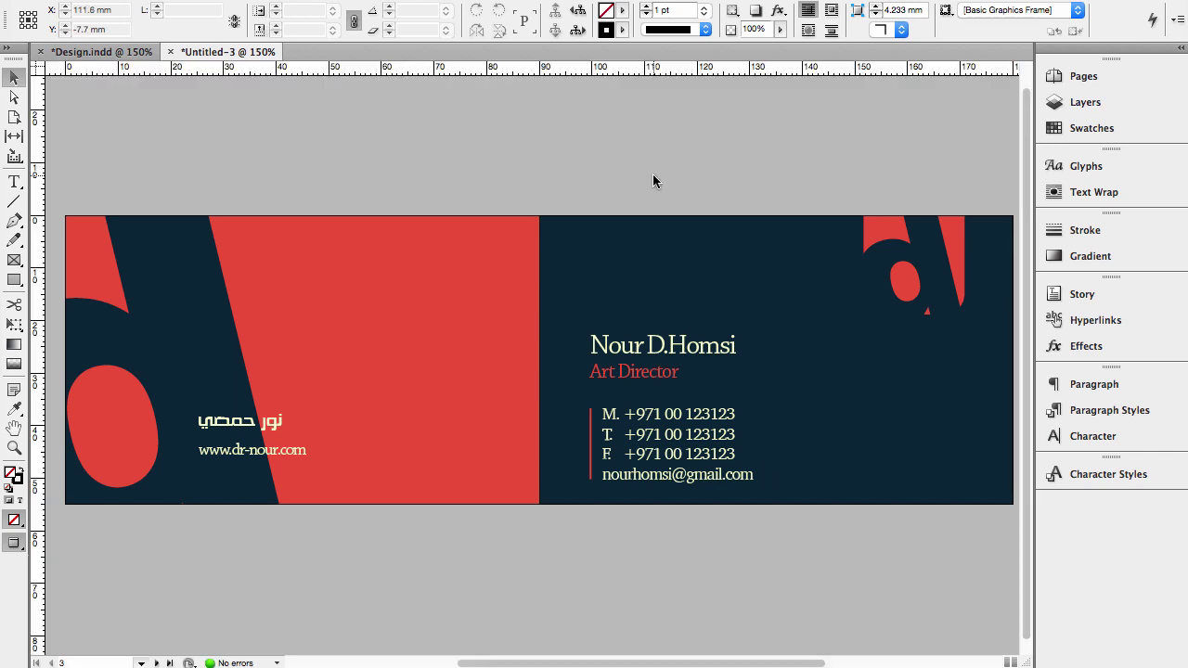
left_click(219, 0)
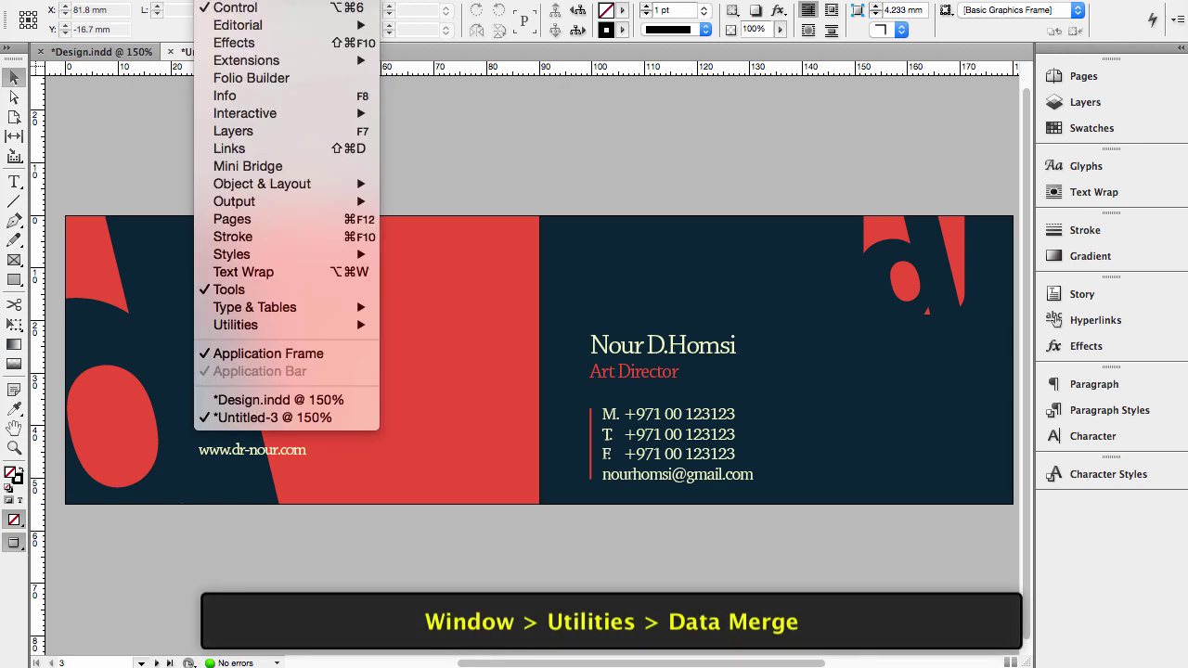
mouse_move(263, 332)
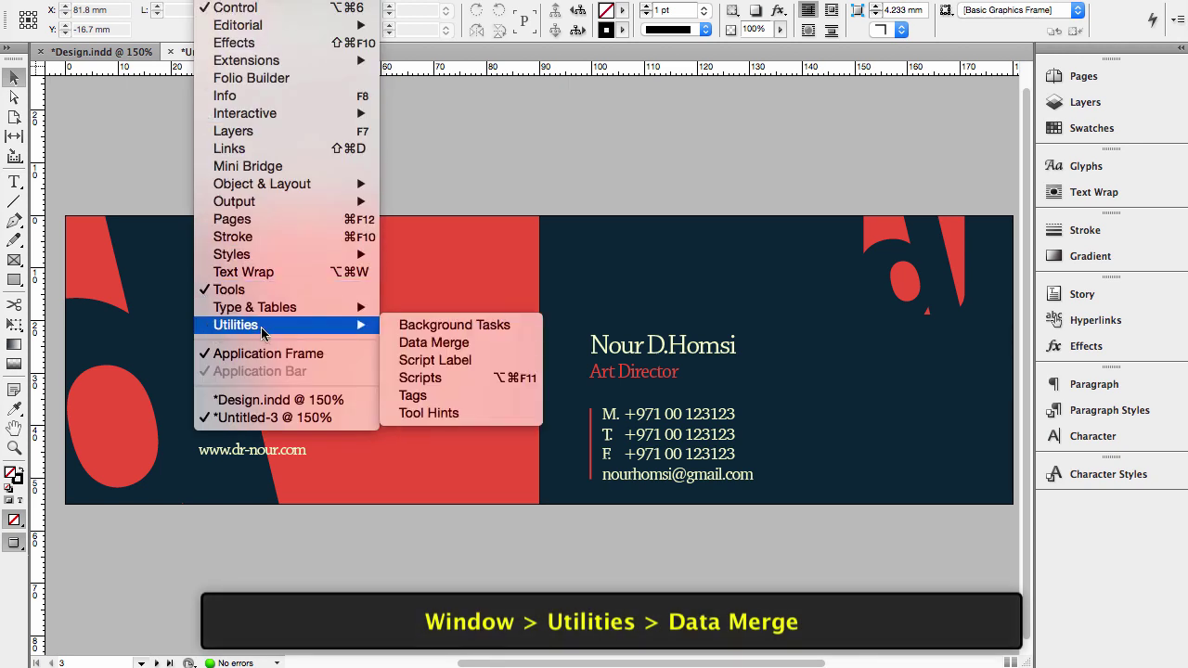
left_click(500, 344)
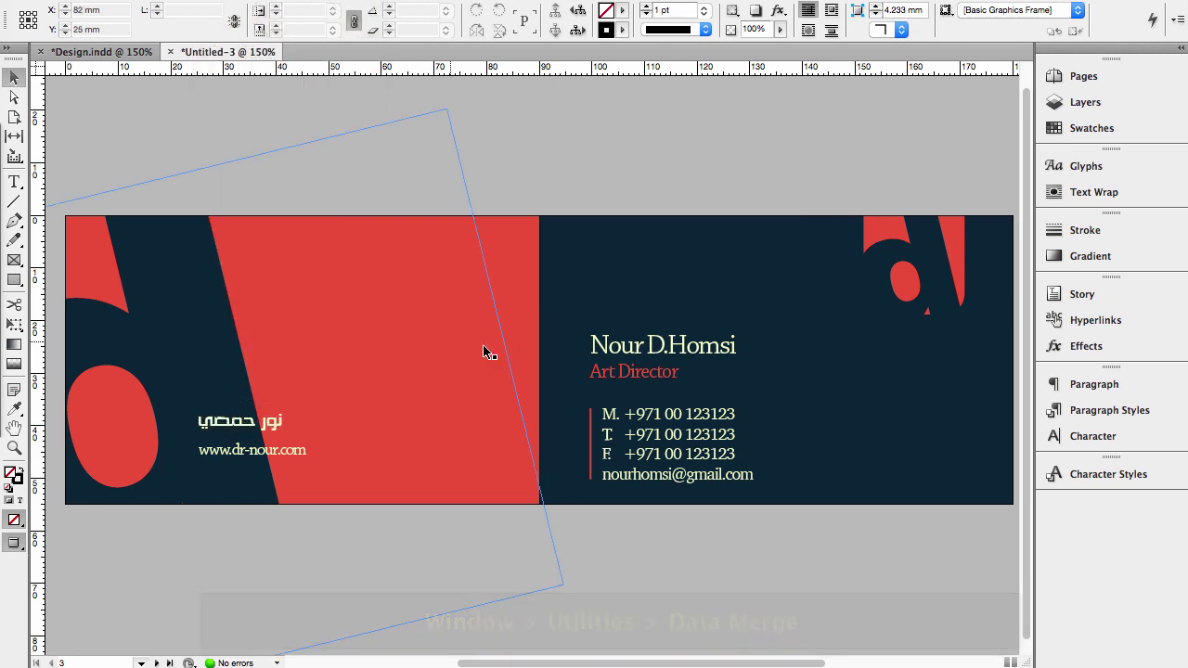
left_click_drag(85, 123, 452, 111)
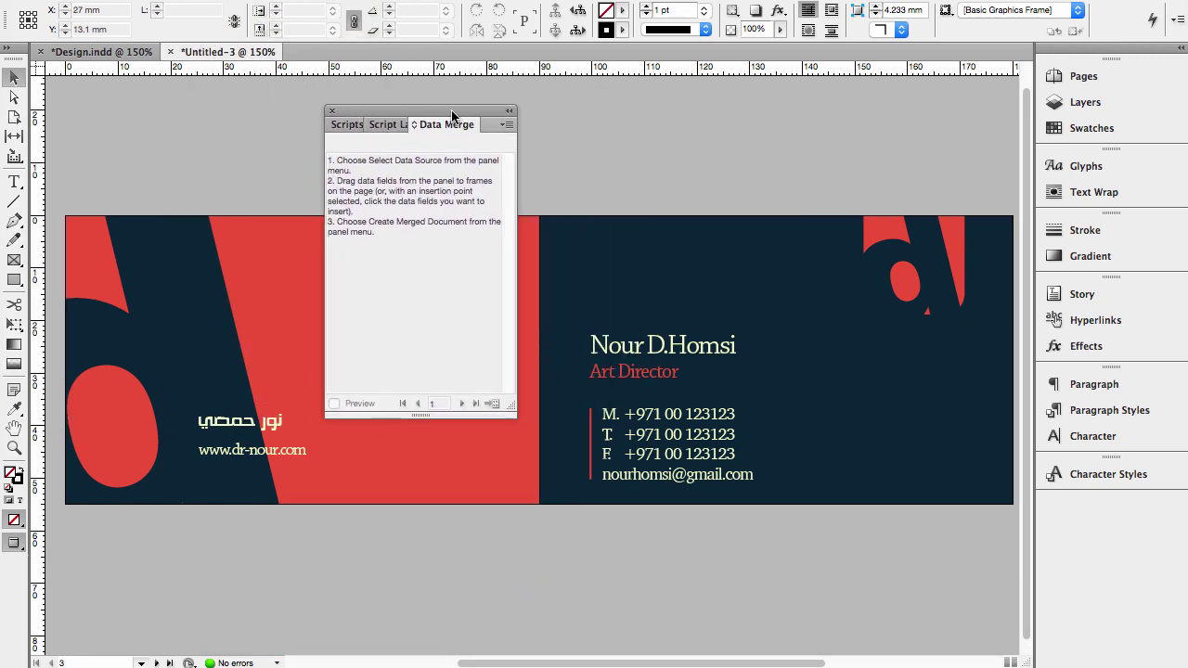
Select dateSource.txt as the Data Merge data source.
left_click(507, 124)
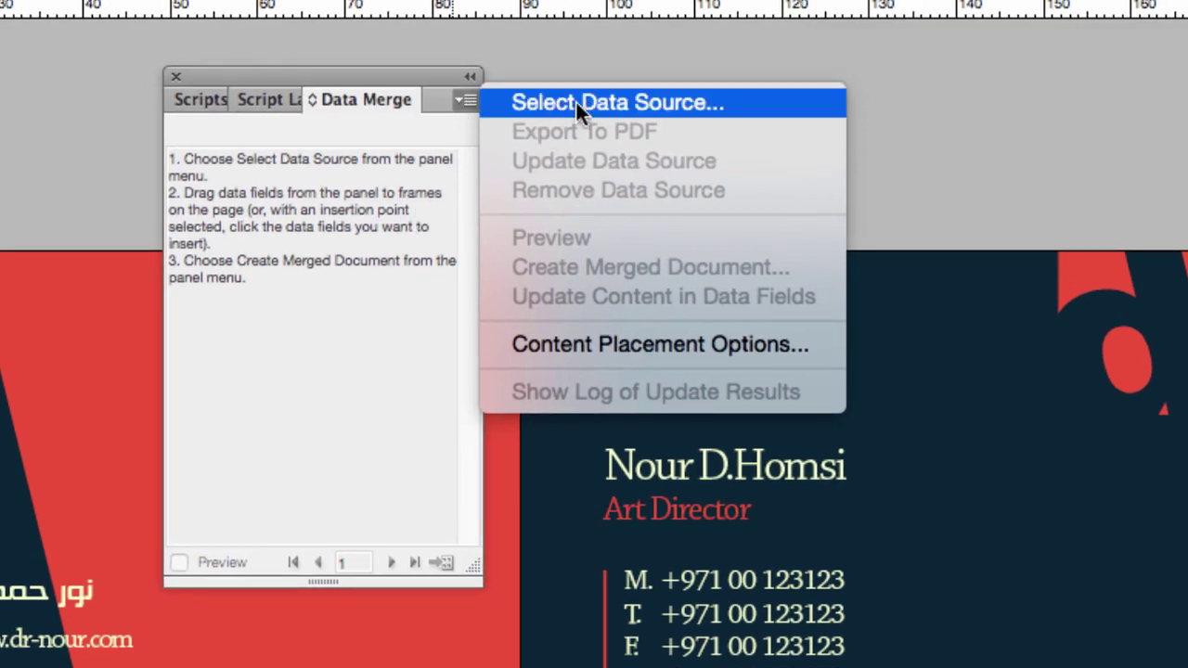
left_click(602, 102)
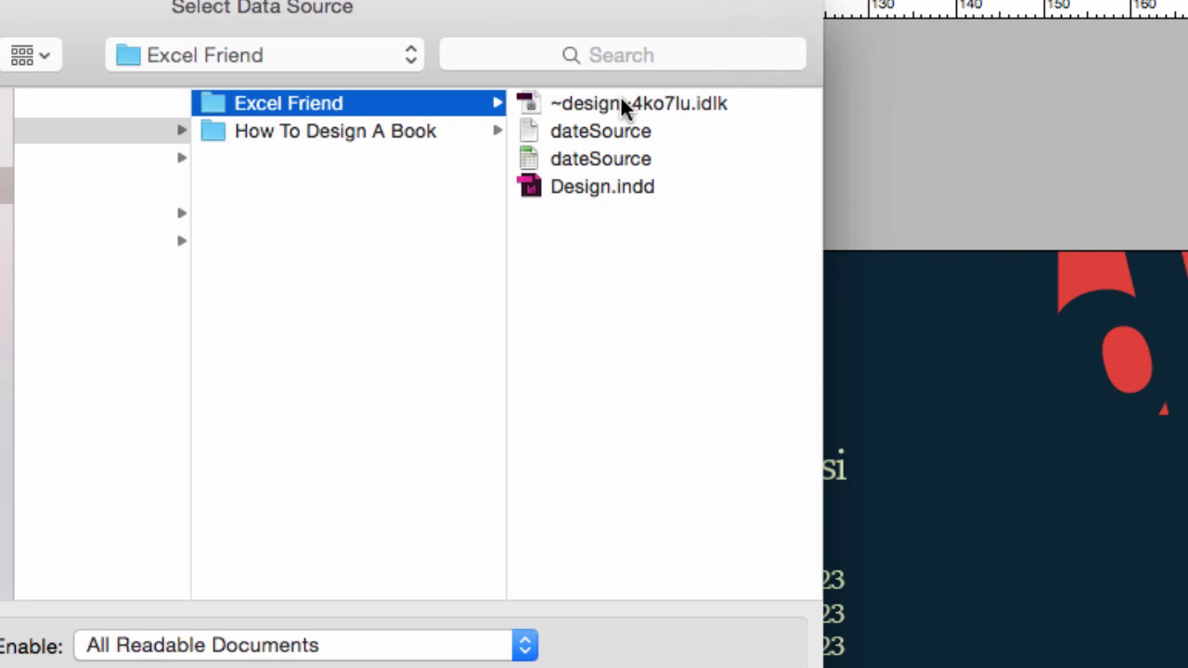
left_click(1030, 106)
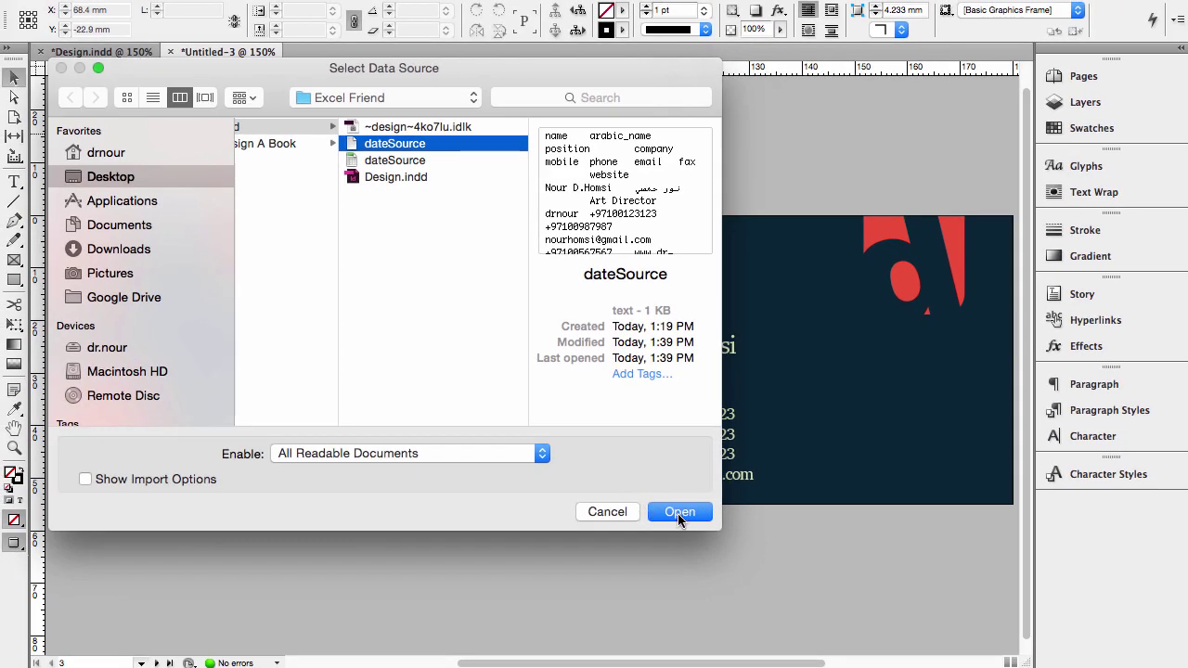
left_click(678, 512)
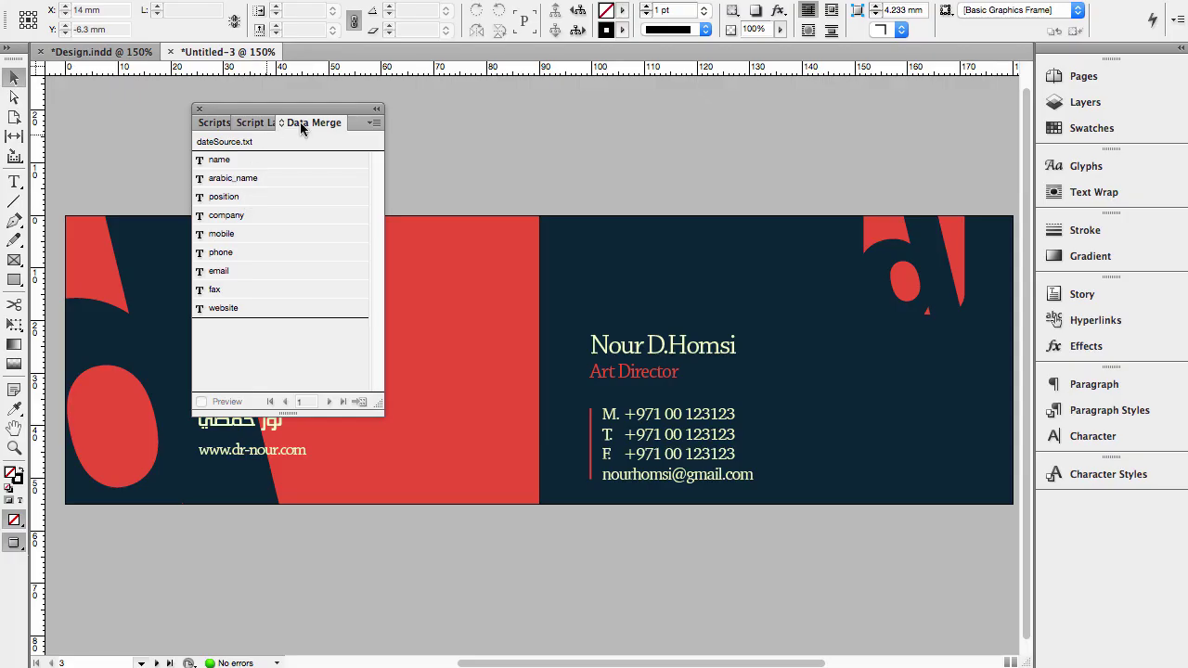
Replace the name line on the card with the <<name>> field.
left_click_drag(360, 93, 613, 85)
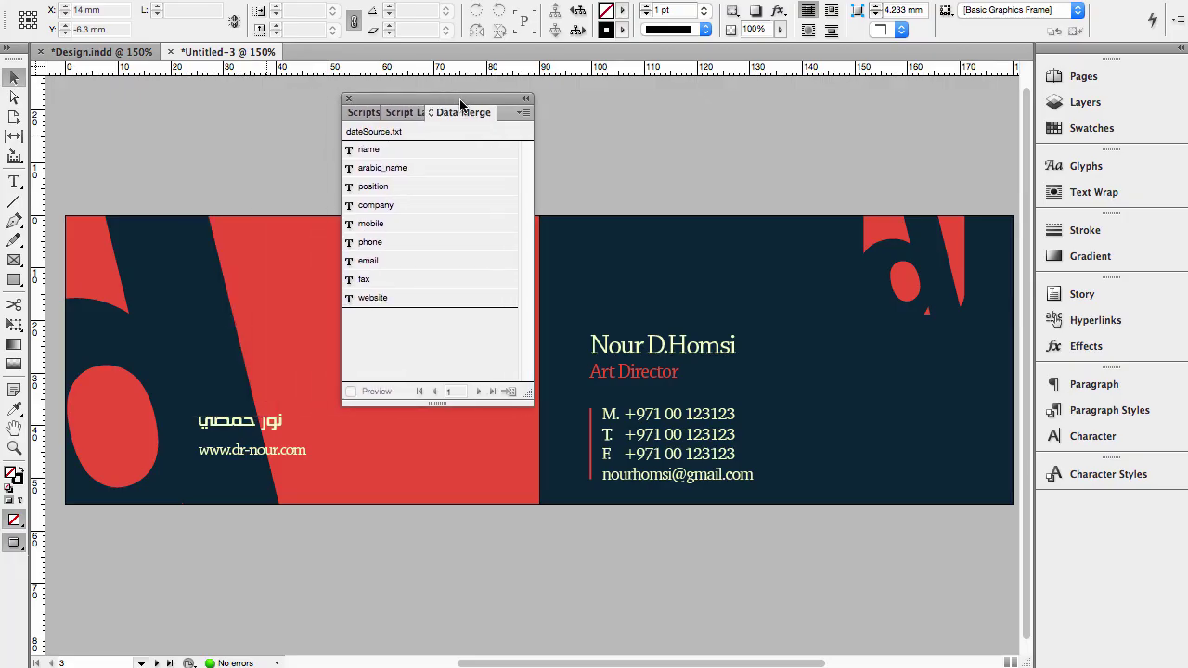
left_click_drag(460, 105, 464, 106)
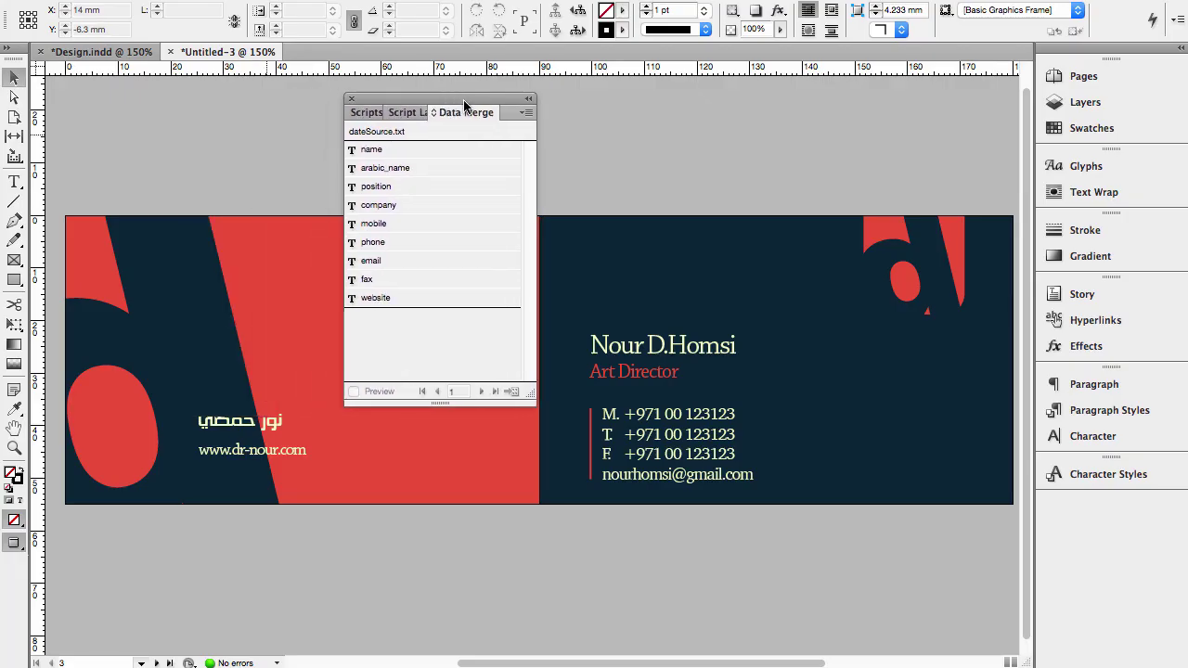
left_click(654, 353)
double_click(621, 349)
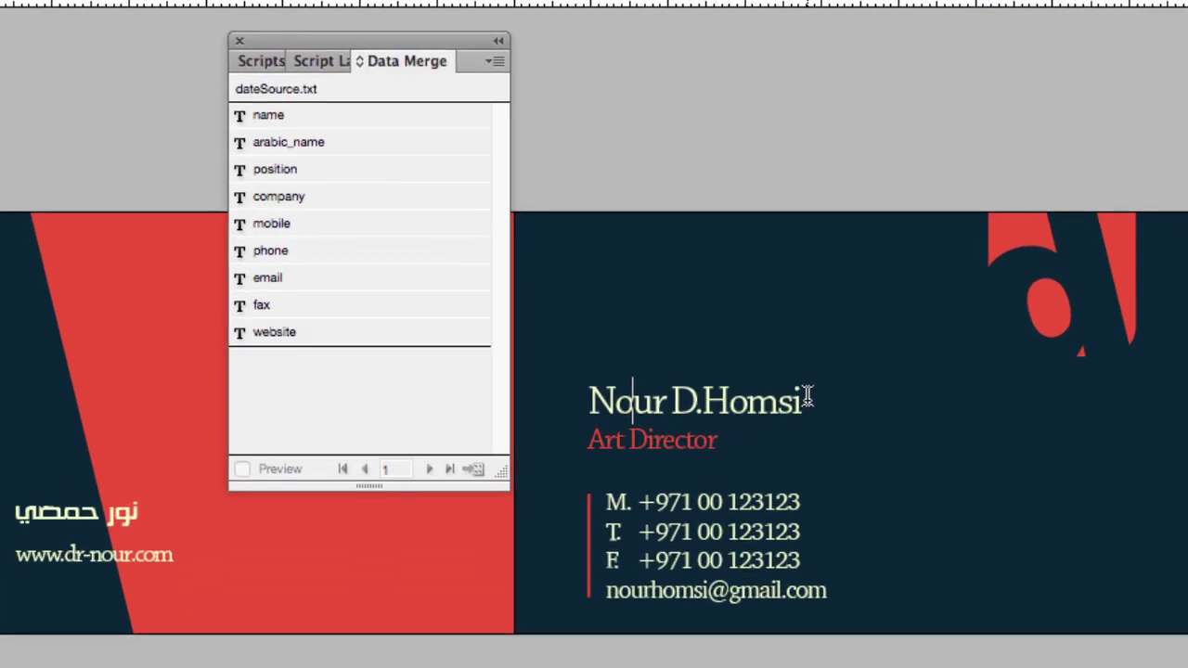
left_click_drag(807, 396, 748, 396)
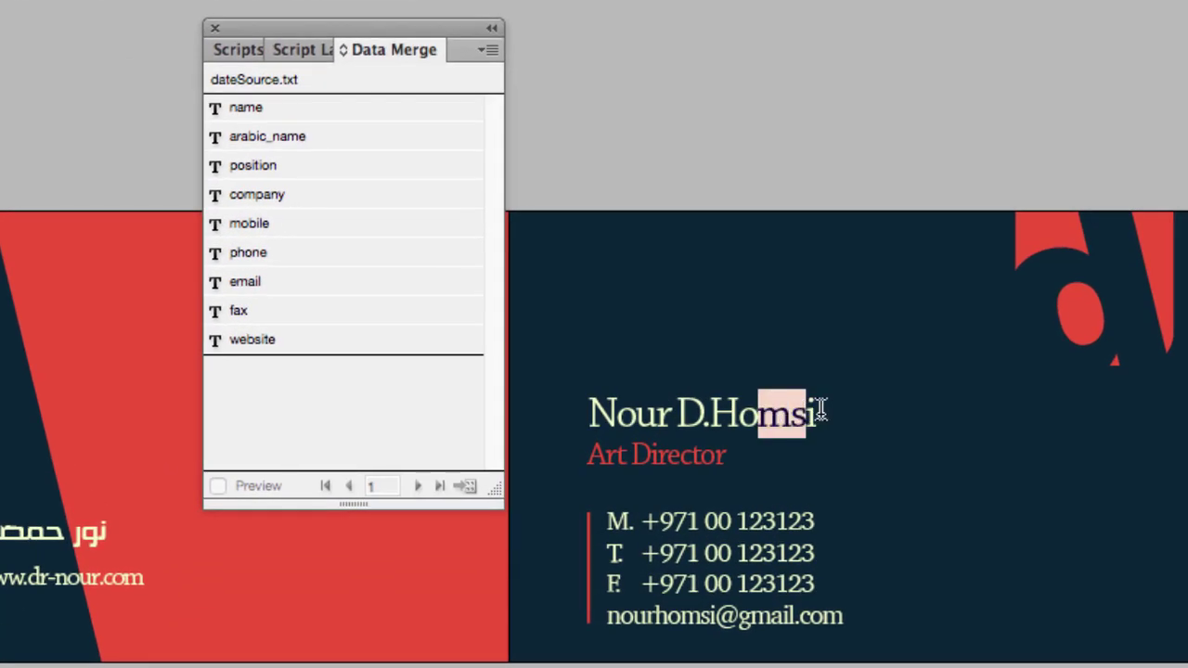
left_click_drag(820, 410, 594, 411)
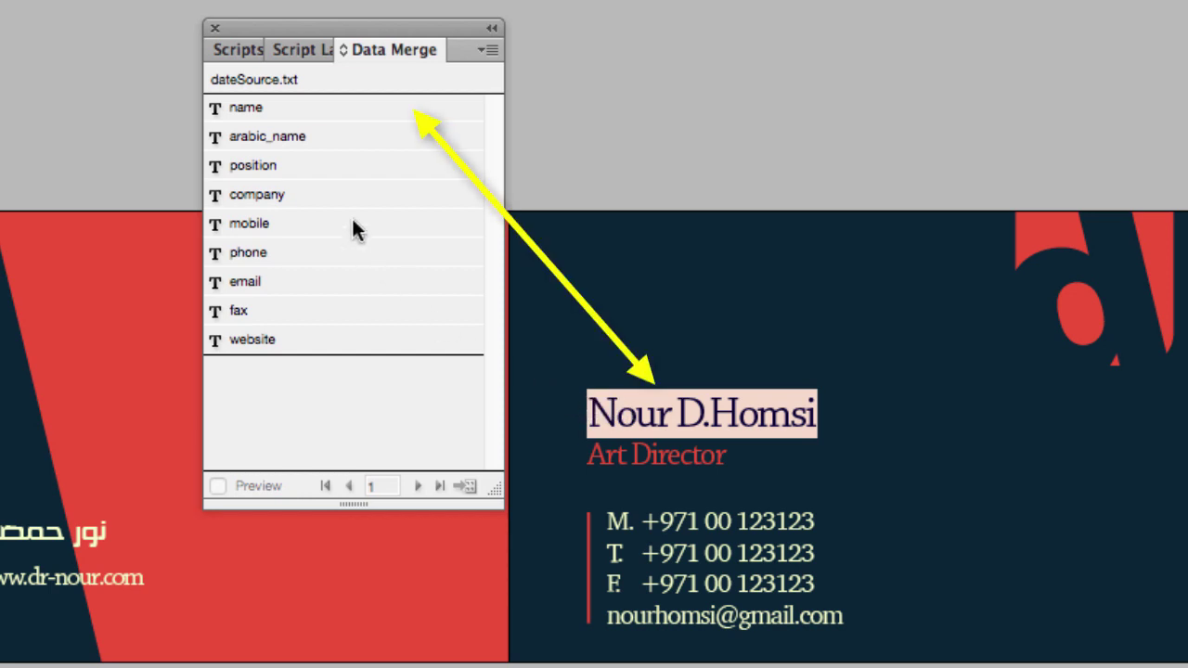
left_click(298, 115)
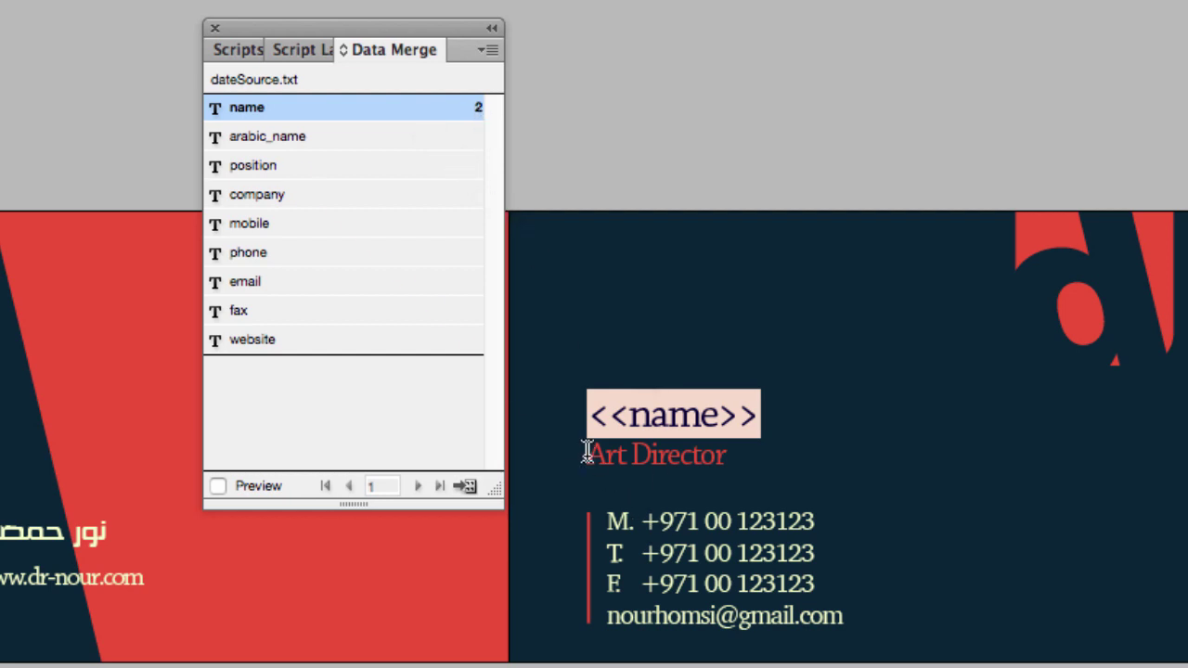
Swap the title, mobile, phone, fax and email lines for their matching merge fields.
left_click_drag(587, 452, 733, 453)
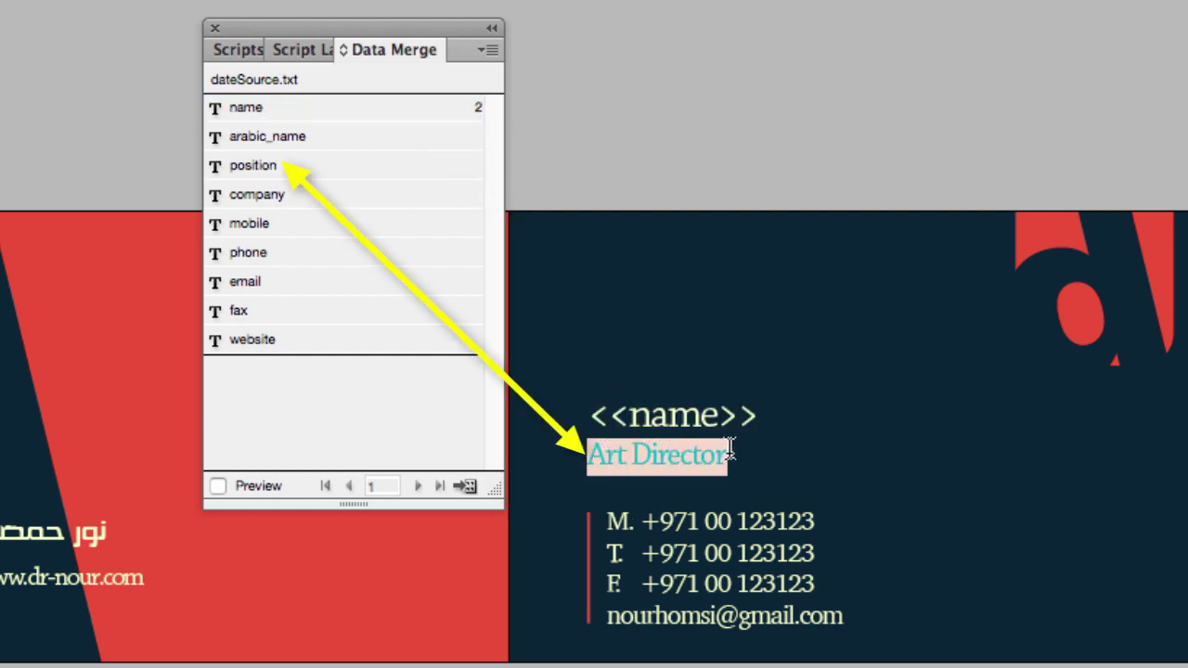
left_click(267, 169)
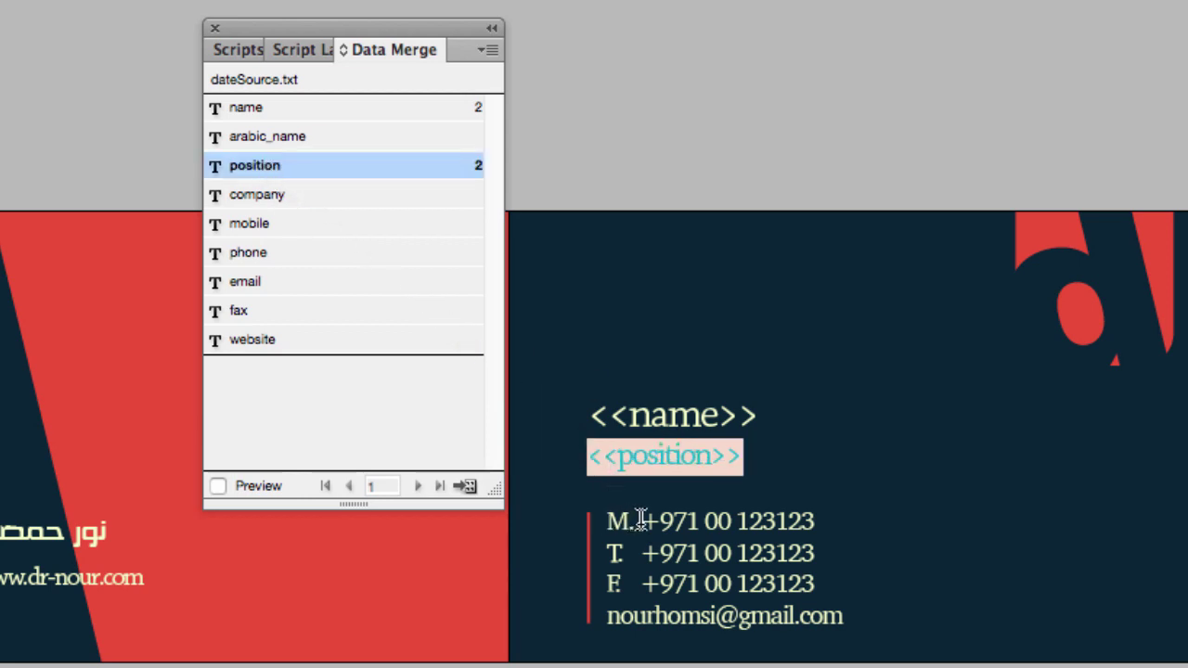
left_click_drag(641, 521, 822, 522)
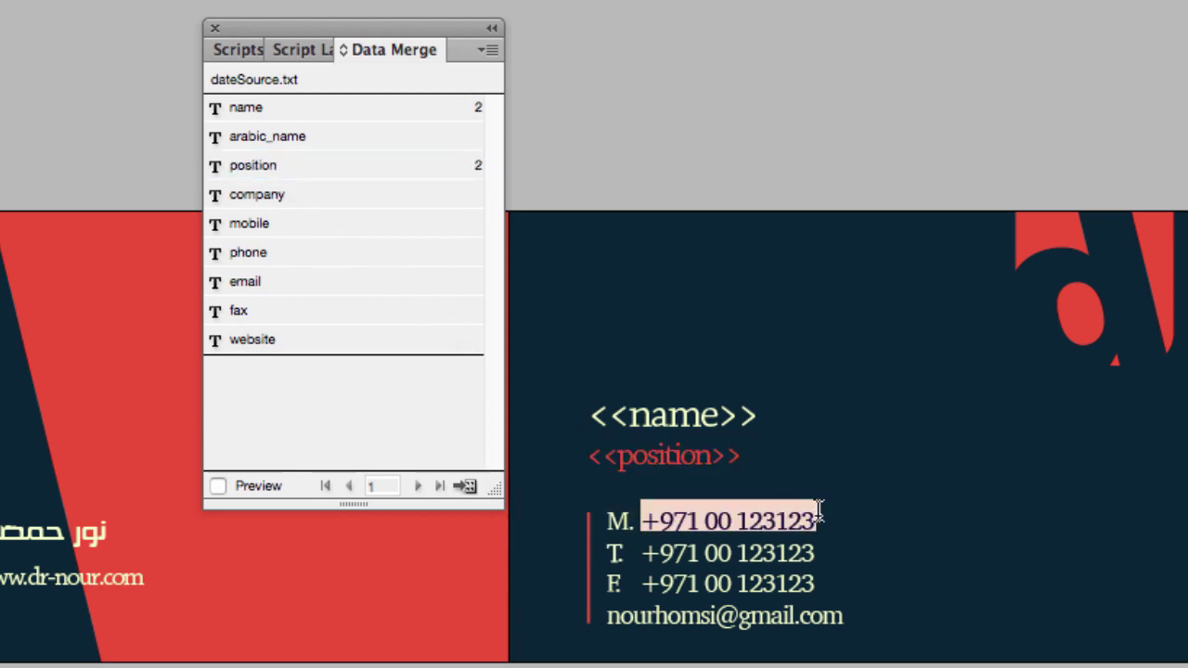
left_click(280, 224)
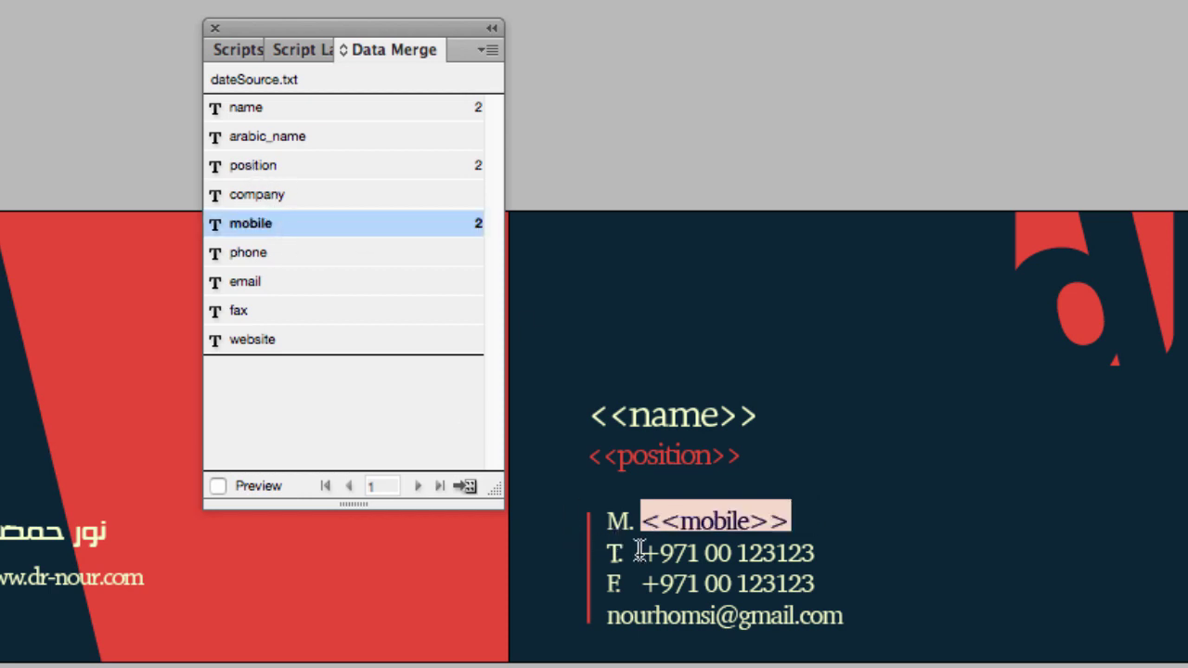
left_click_drag(647, 552, 818, 553)
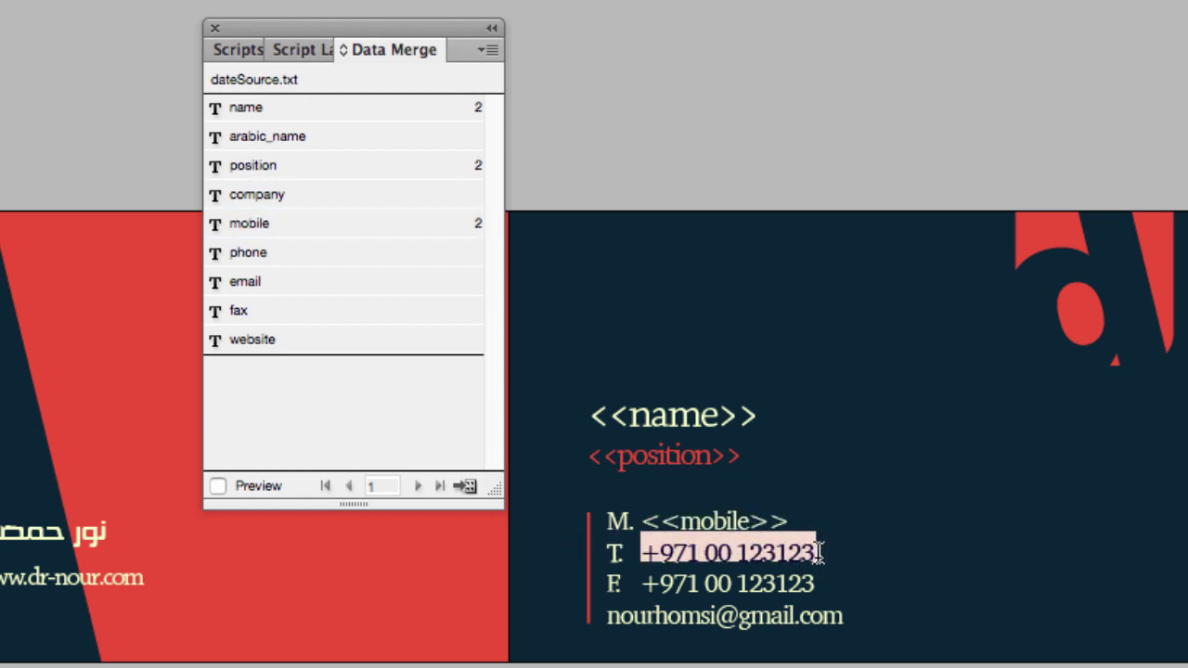
left_click(291, 259)
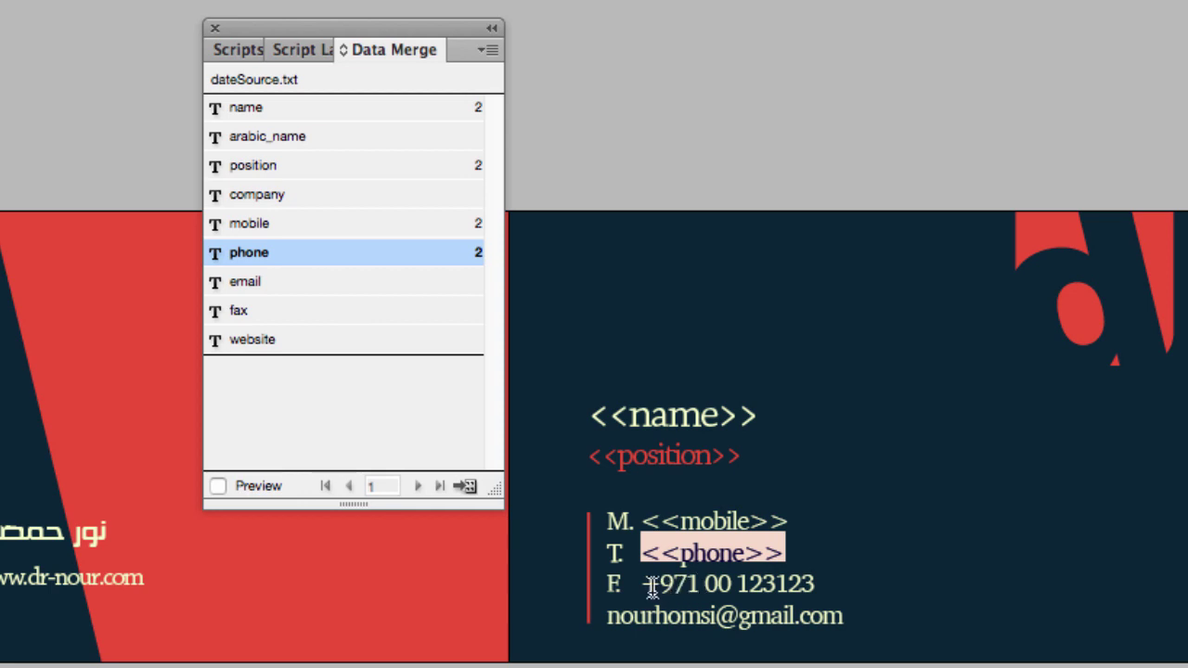
left_click_drag(644, 582, 820, 583)
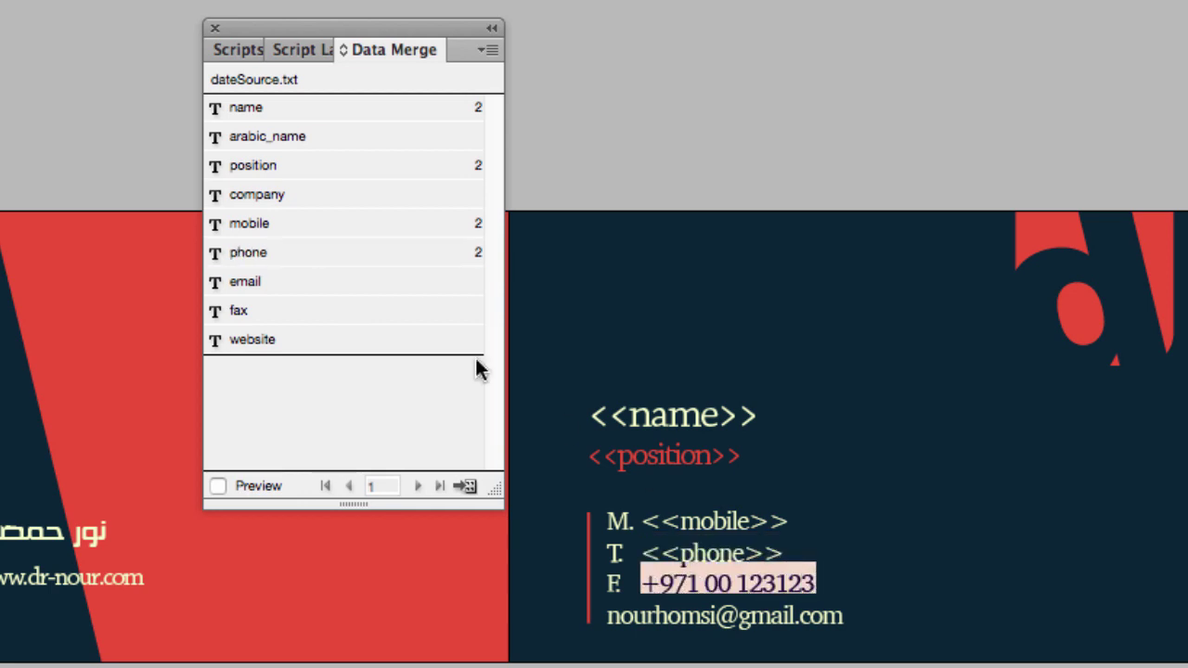
left_click(314, 315)
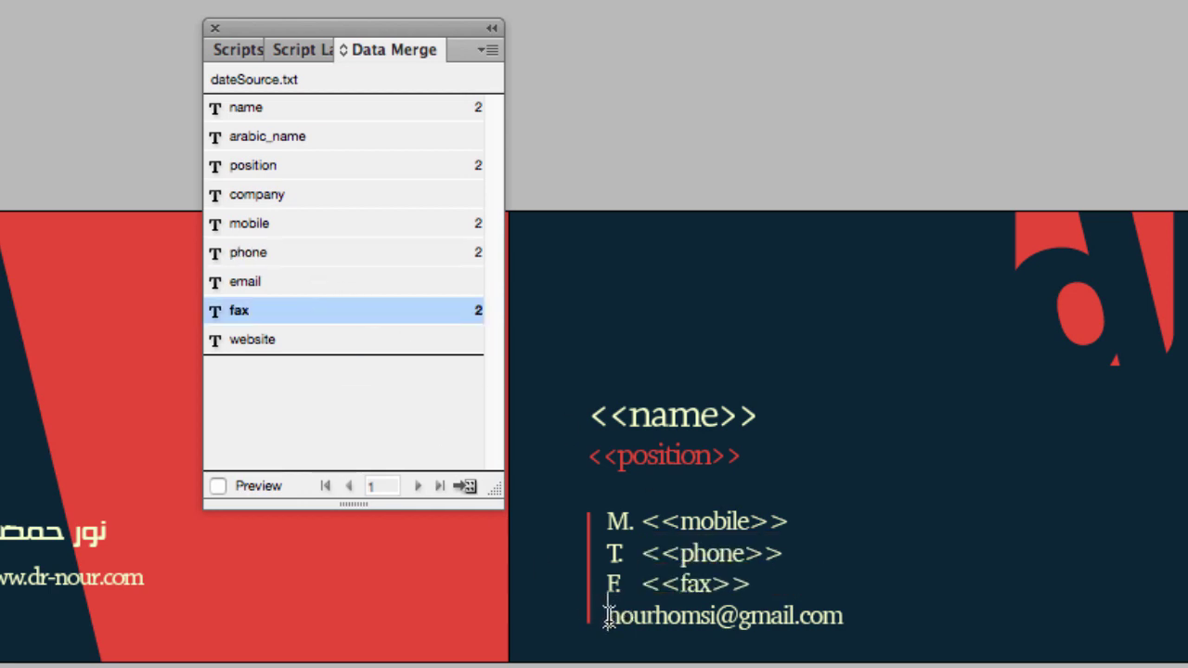
left_click_drag(605, 615, 844, 617)
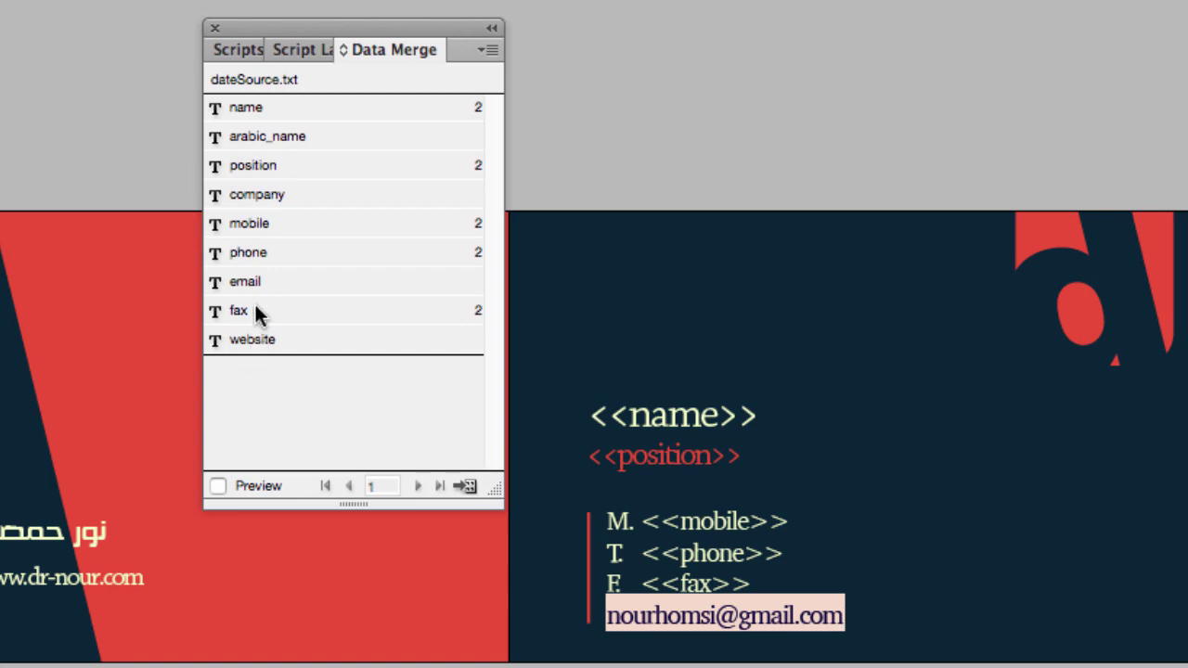
left_click(279, 281)
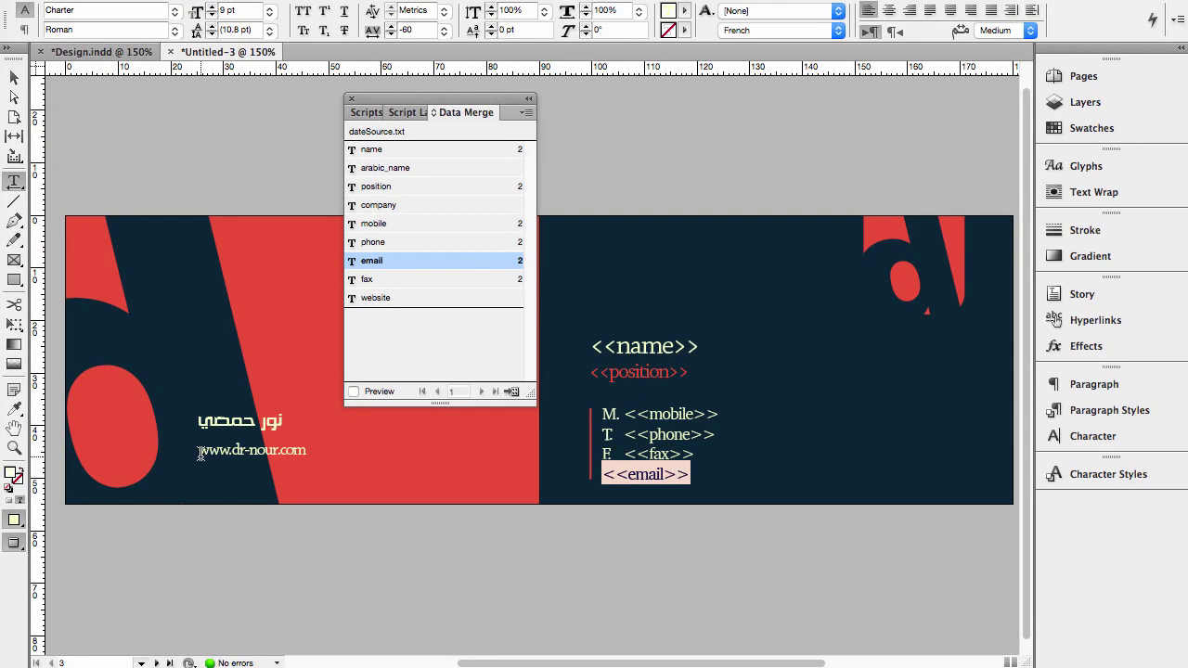
Replace the Arabic name, website and company text with arabic_name, website and company fields.
left_click(201, 454)
triple_click(257, 419)
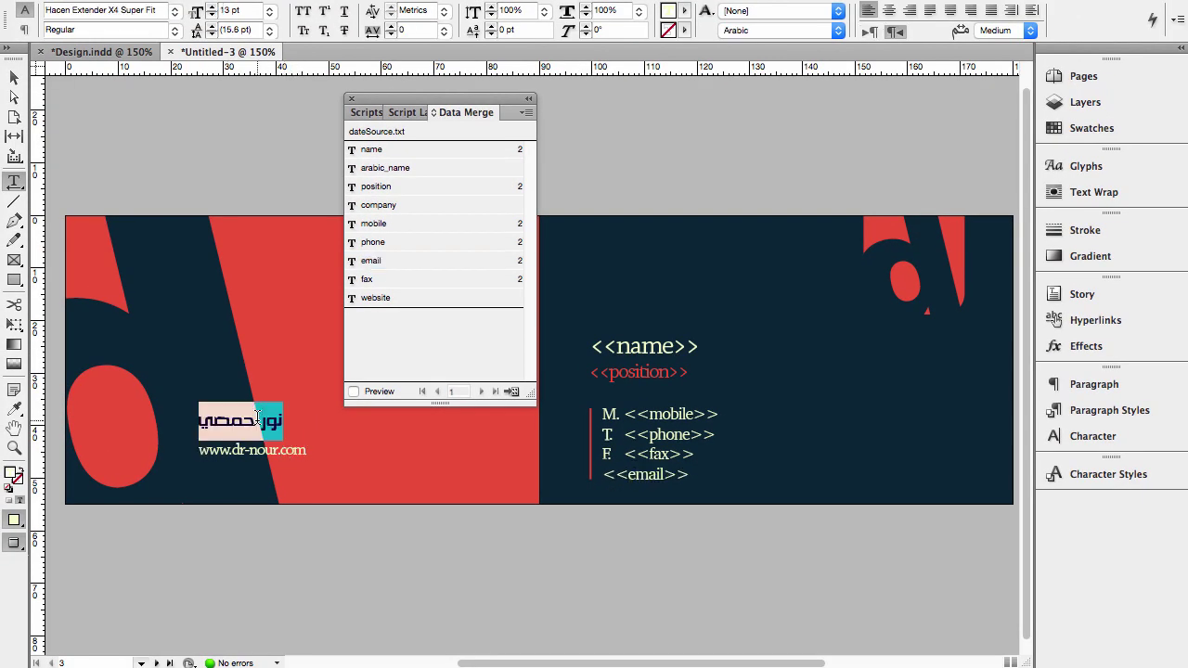
left_click(389, 168)
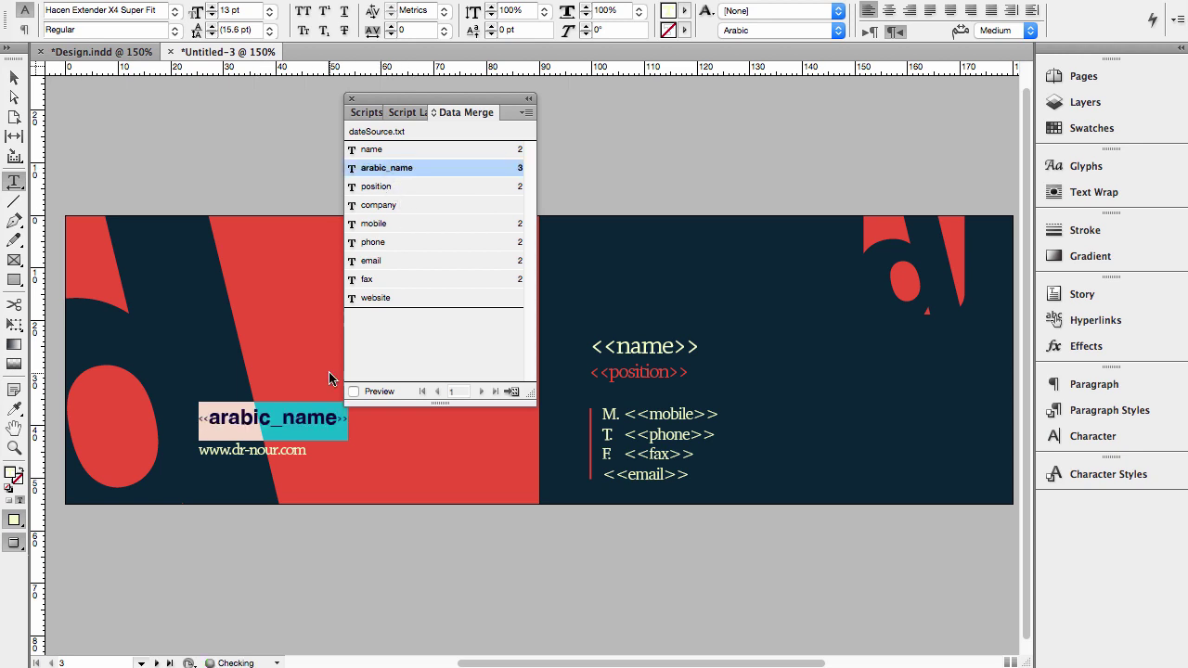
triple_click(285, 462)
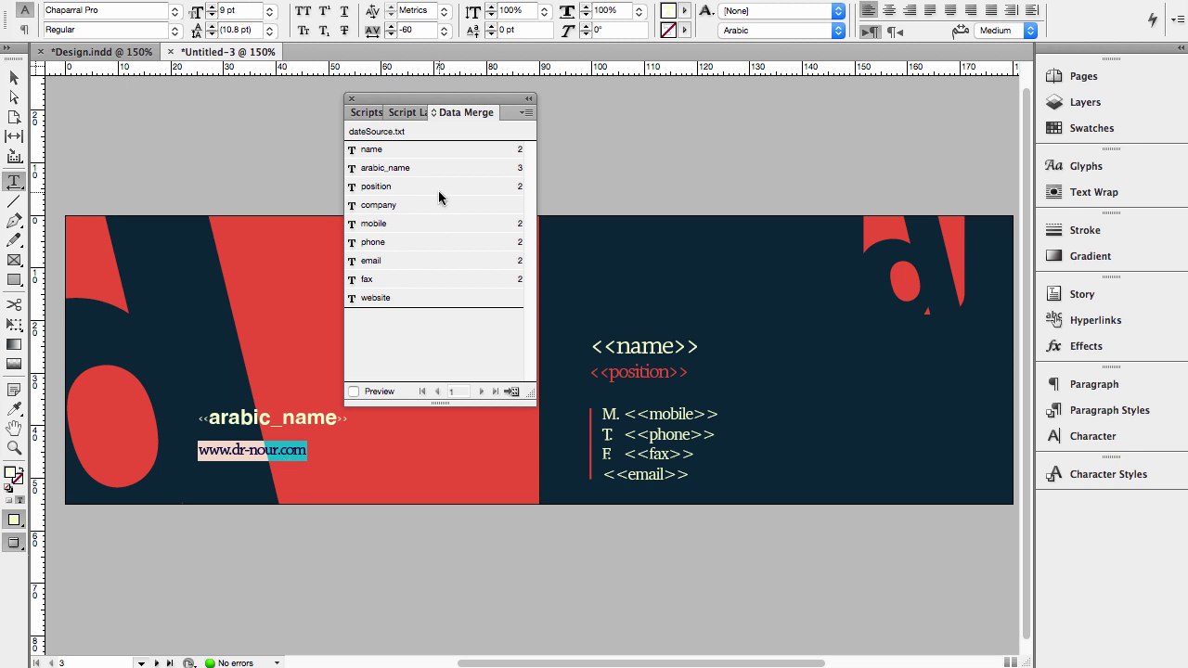
left_click(374, 298)
key("super+alt+shift+v")
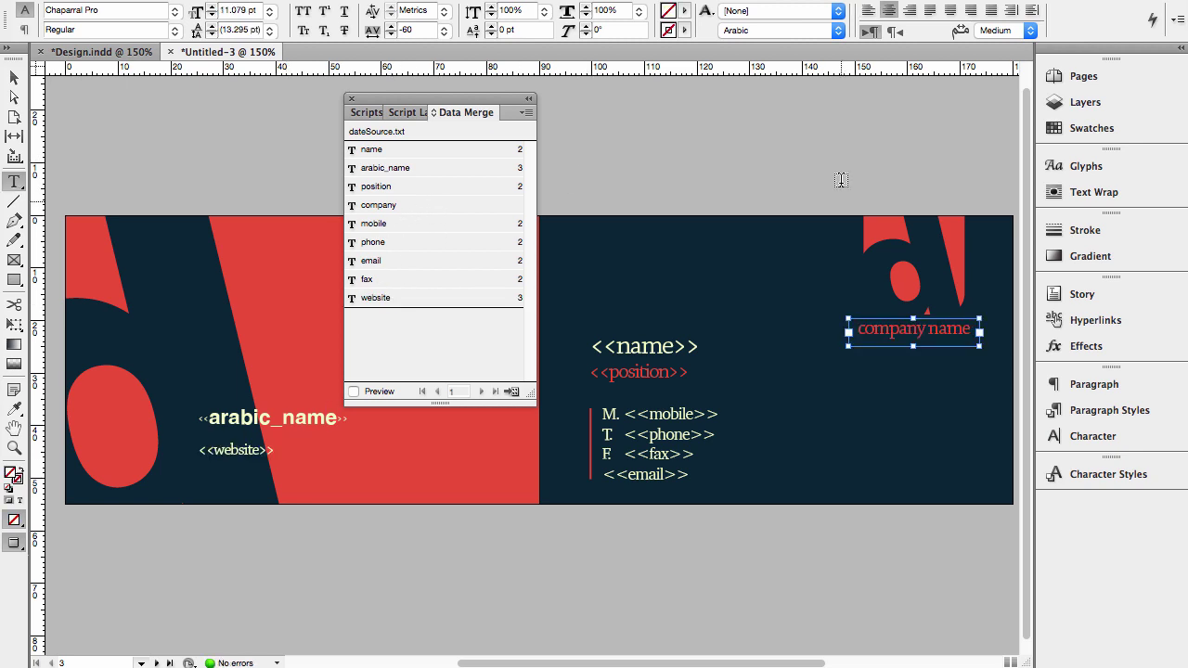
triple_click(892, 330)
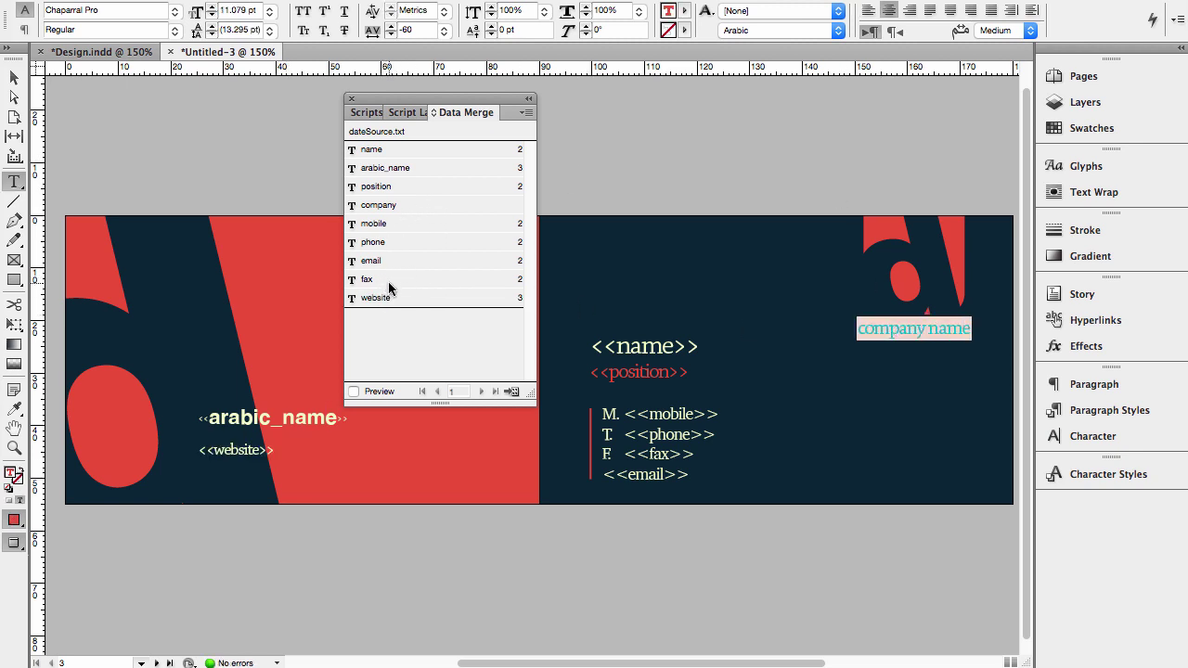
left_click(378, 205)
key("Escape")
left_click(726, 170)
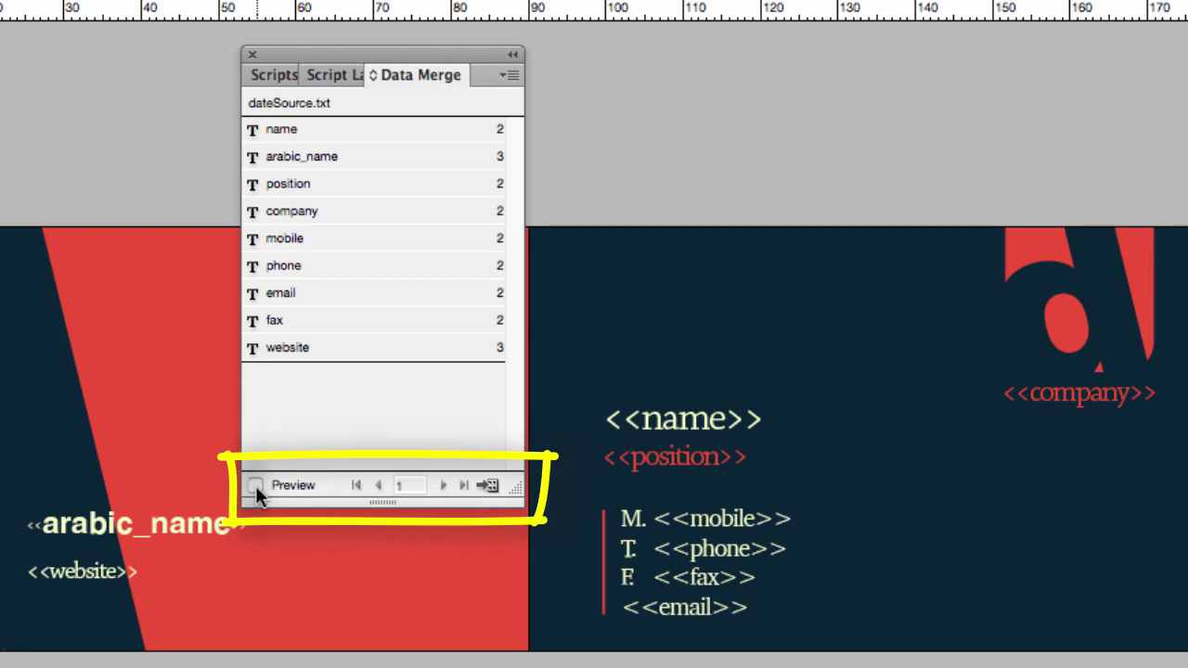
Turn on the merge preview and step through the records to the last one.
left_click(256, 485)
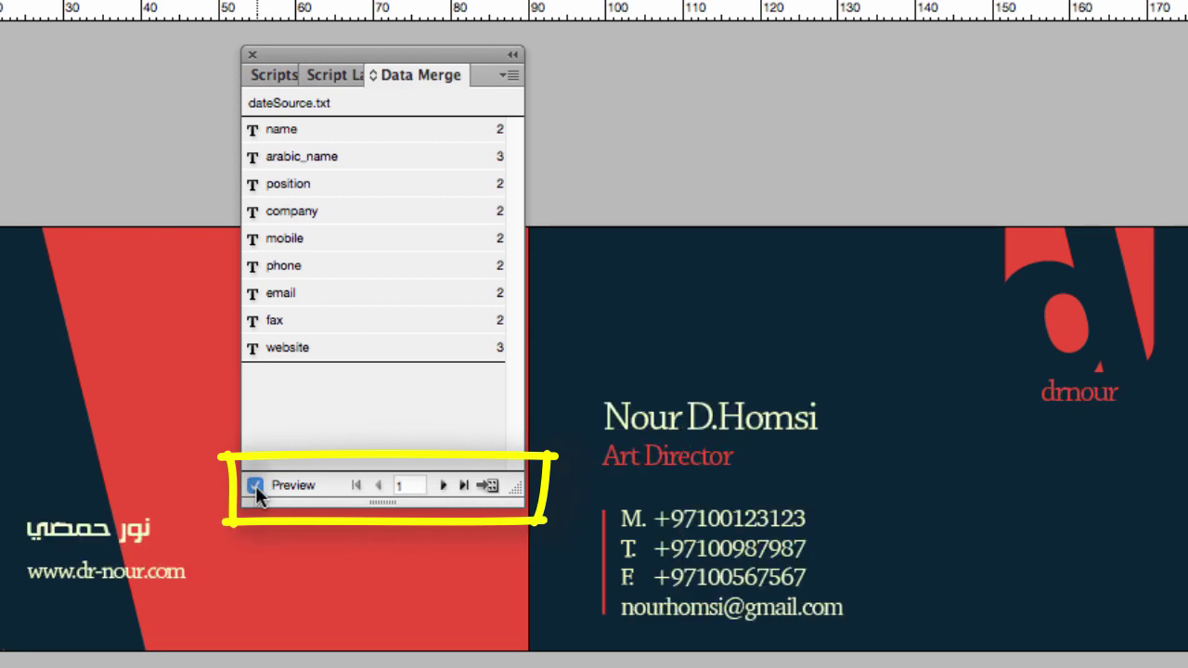
left_click(255, 485)
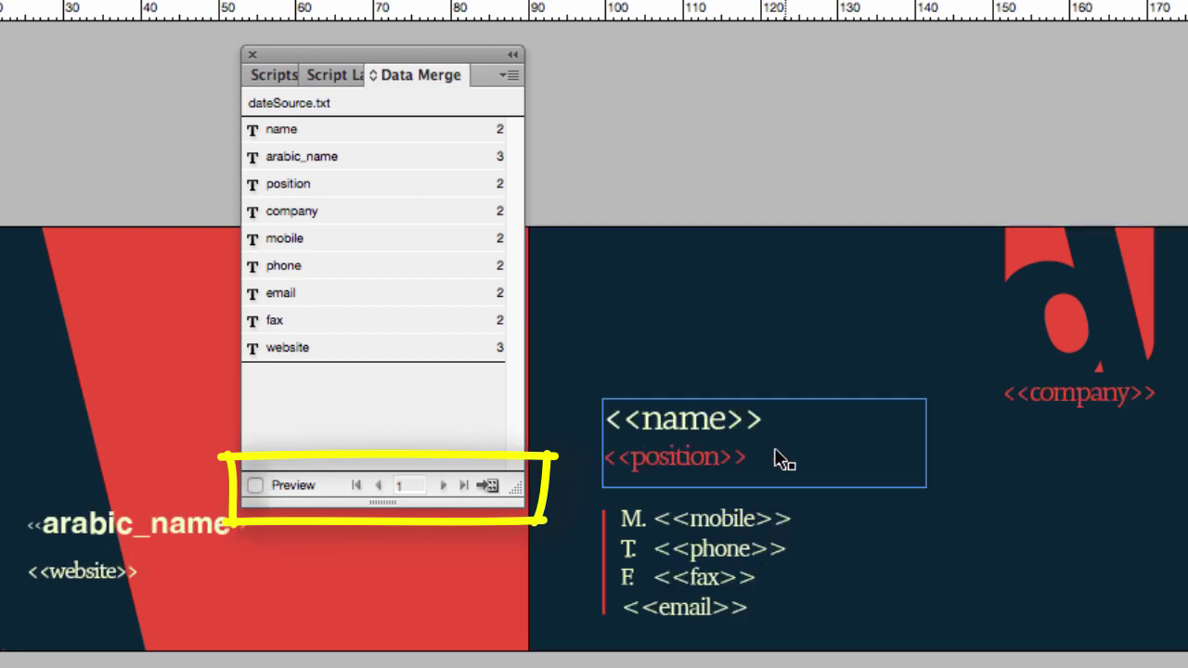
left_click(266, 484)
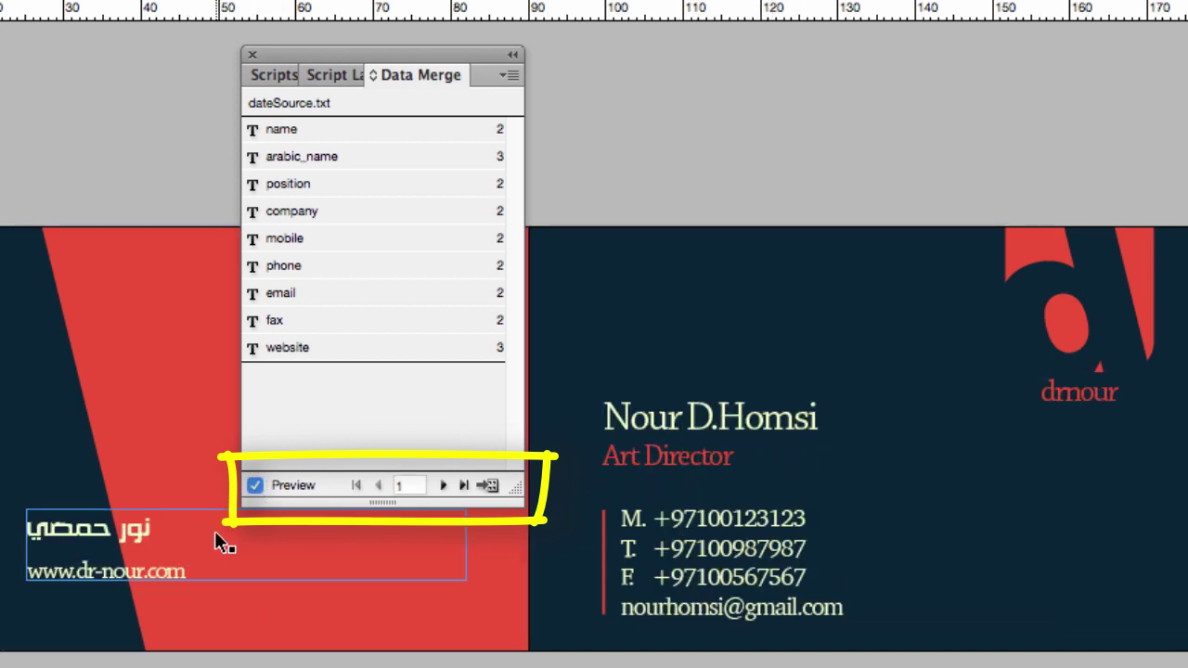
left_click(443, 486)
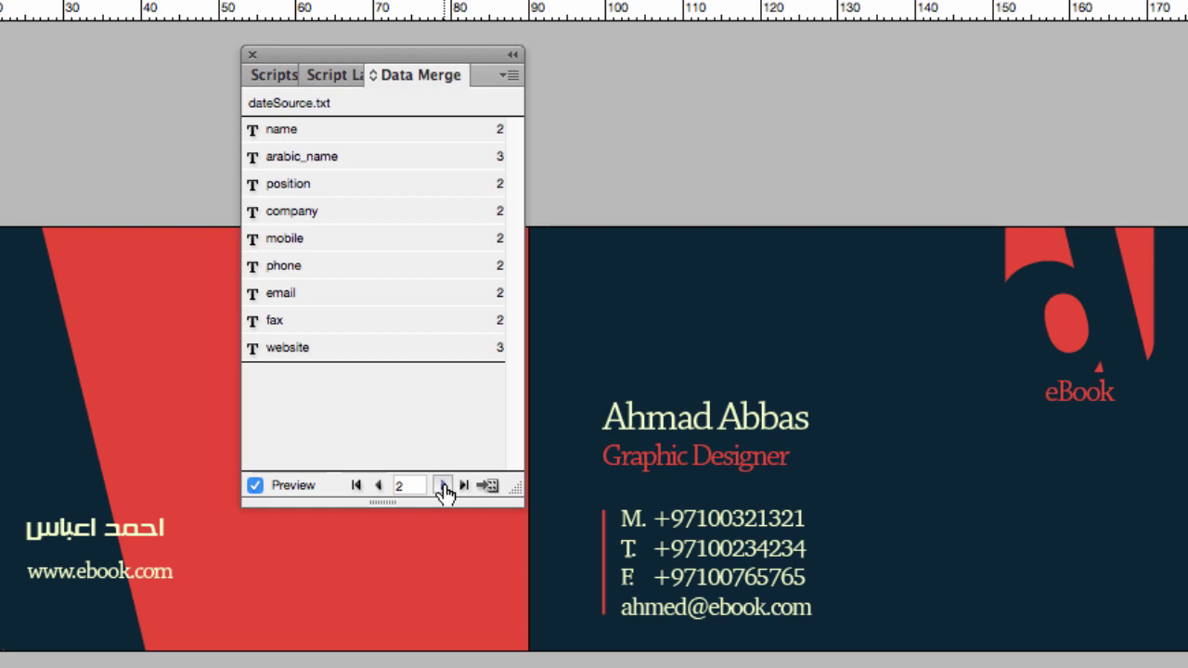
left_click(444, 486)
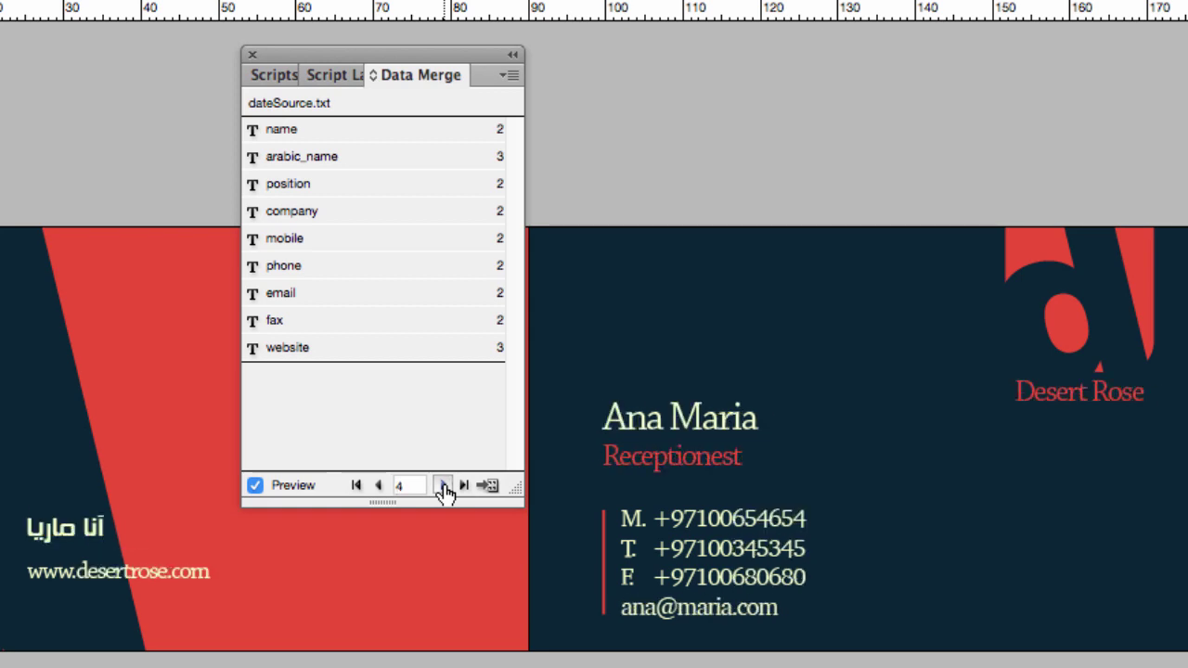
left_click(444, 486)
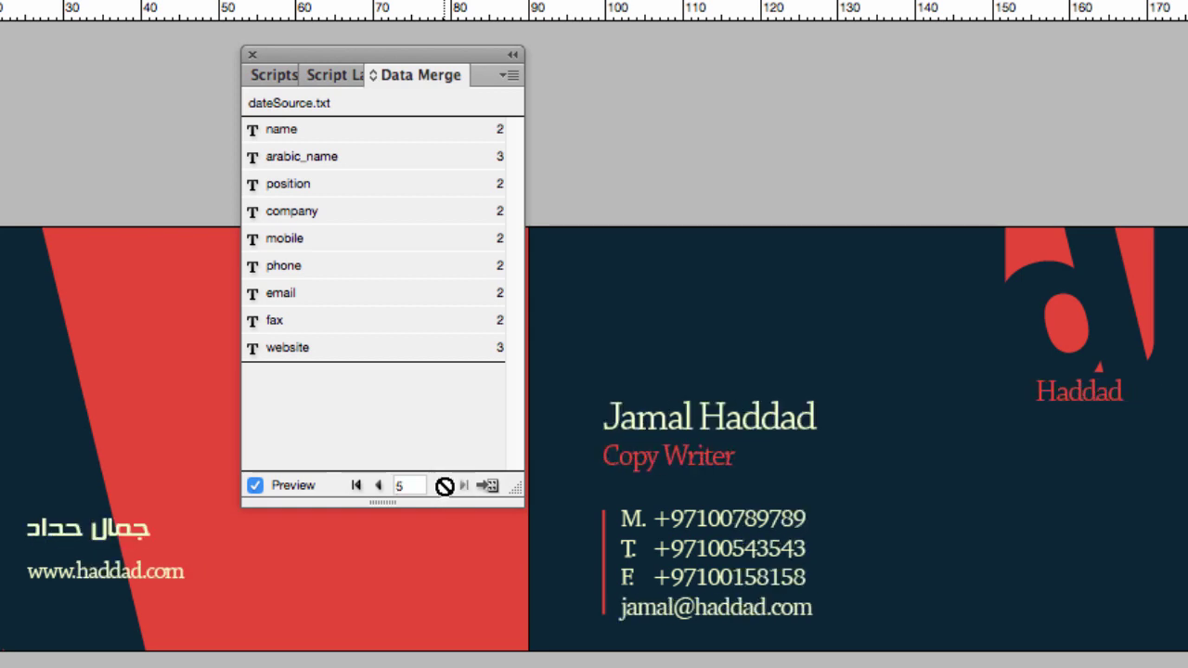
Compare the previewed records against names in Excel cells A2–A6, then return to InDesign.
key("super+Tab")
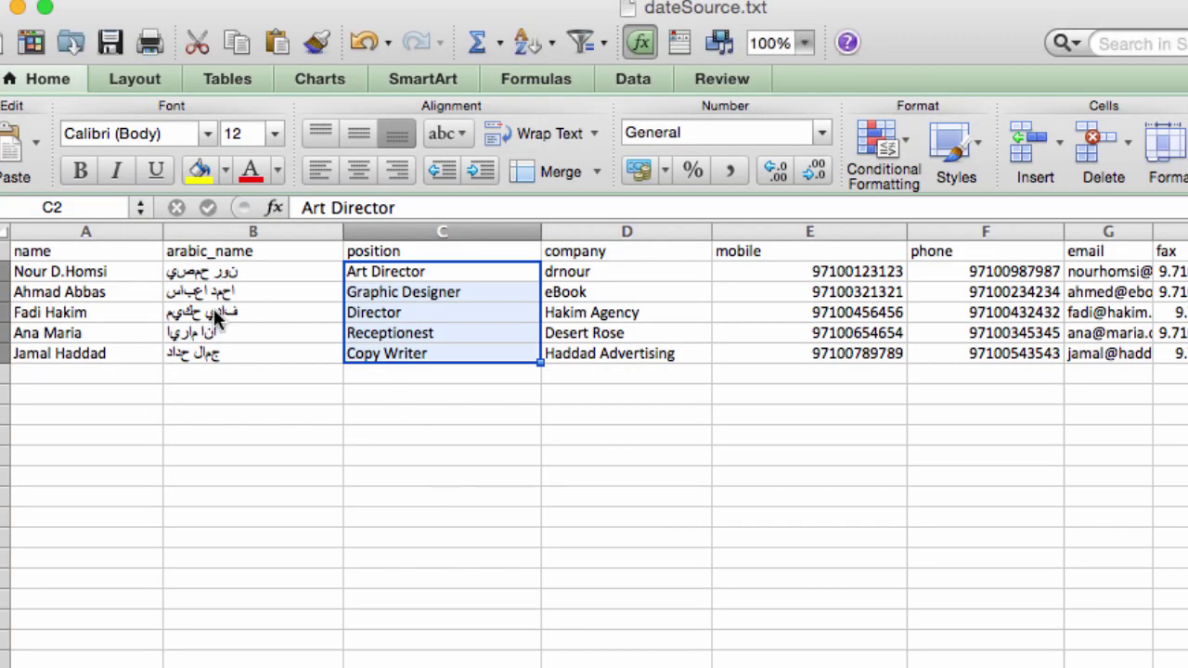
left_click(58, 271)
left_click(53, 291)
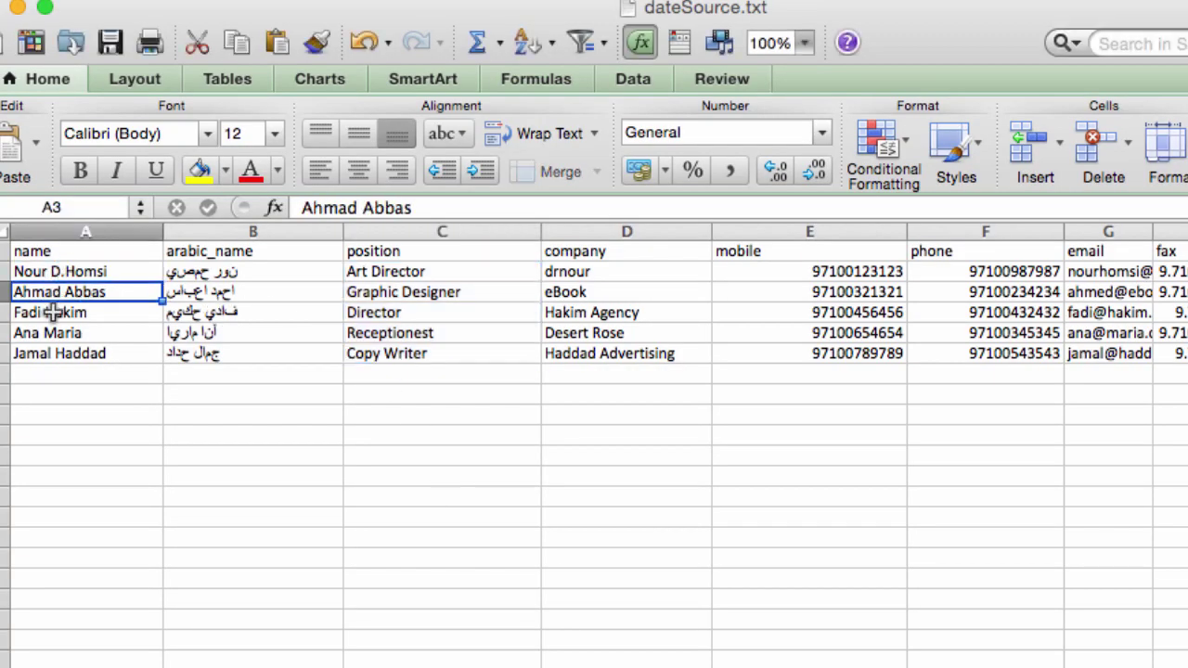
left_click(51, 313)
left_click(52, 334)
left_click(45, 353)
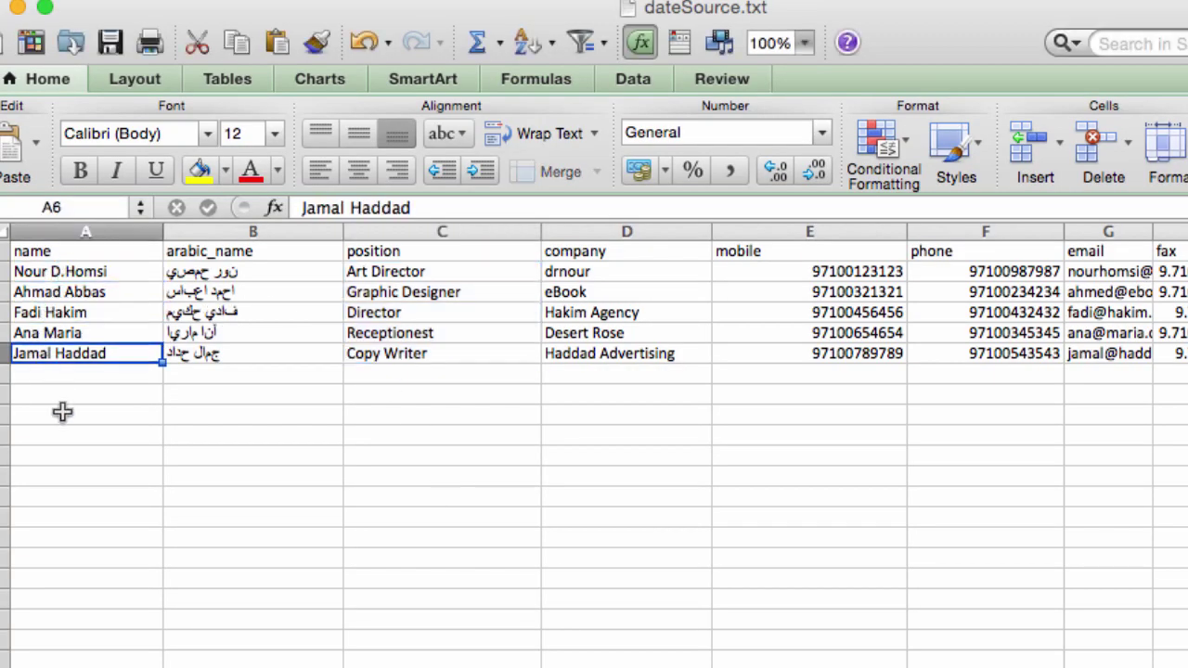
key("super+Tab")
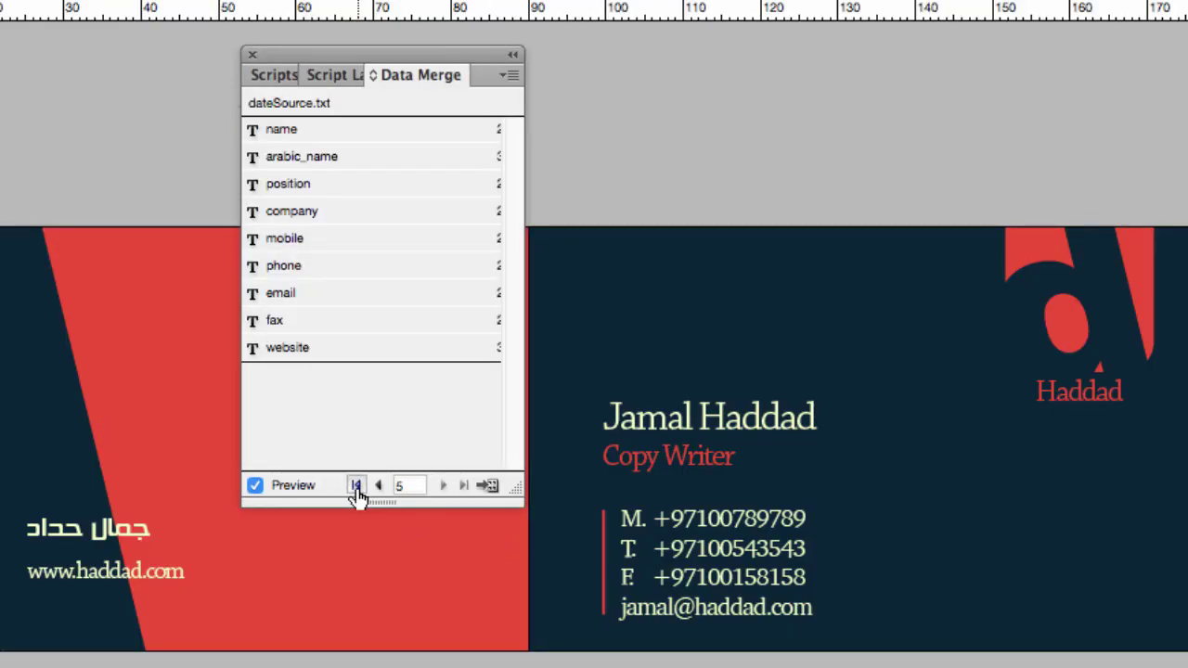
Browse back to record 1, forward to the last record, then back to record 3.
left_click(376, 486)
left_click(377, 486)
left_click(376, 486)
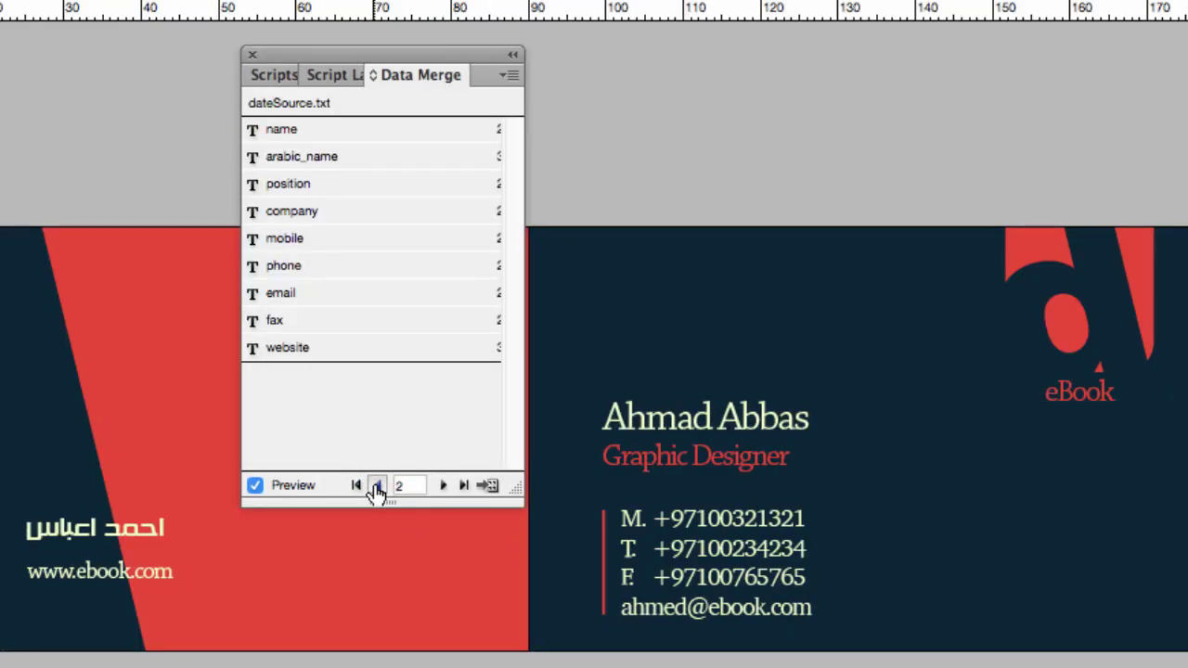
left_click(376, 486)
left_click(441, 486)
left_click(442, 486)
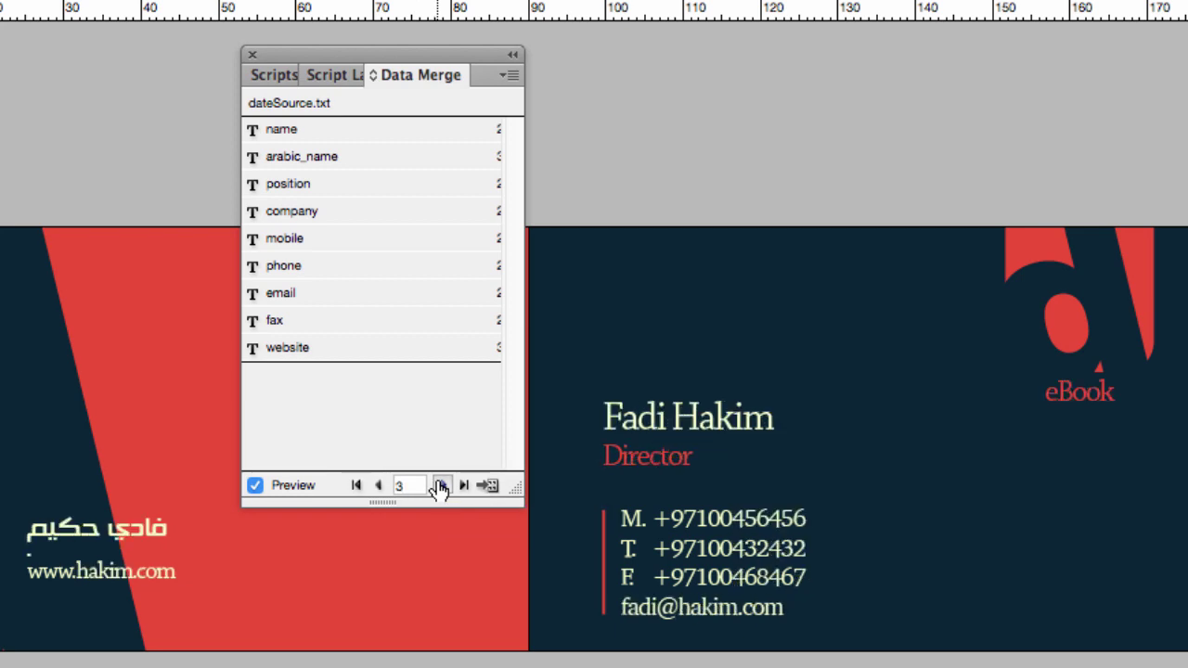
left_click(442, 485)
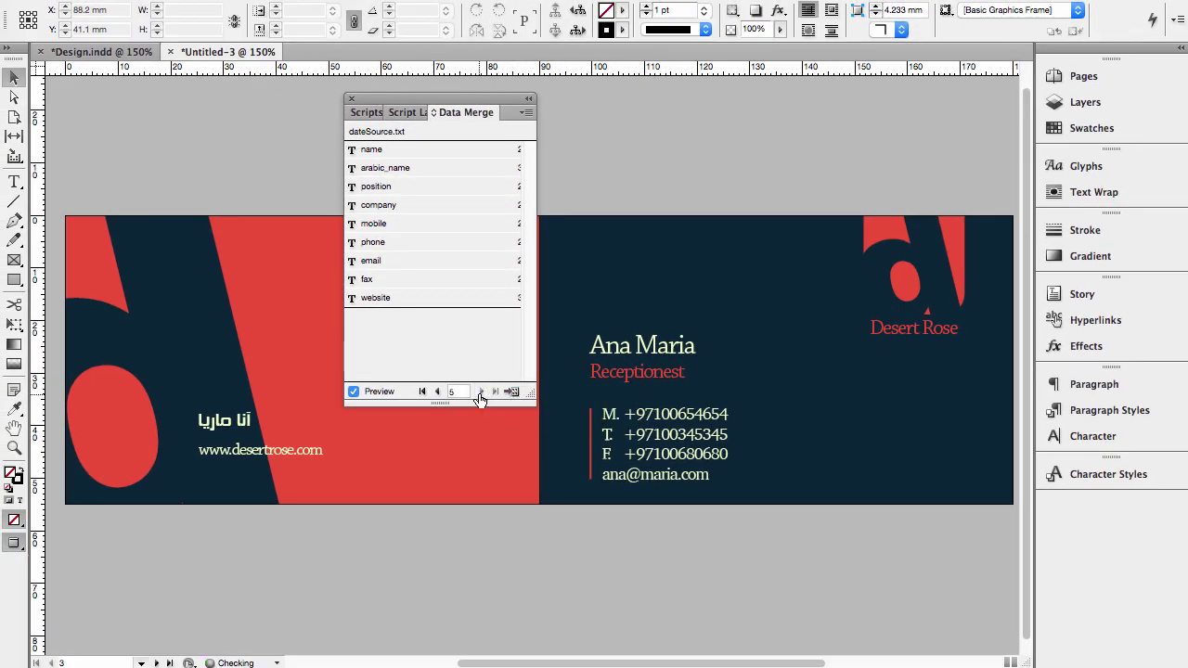
left_click(480, 391)
left_click(436, 392)
left_click(436, 391)
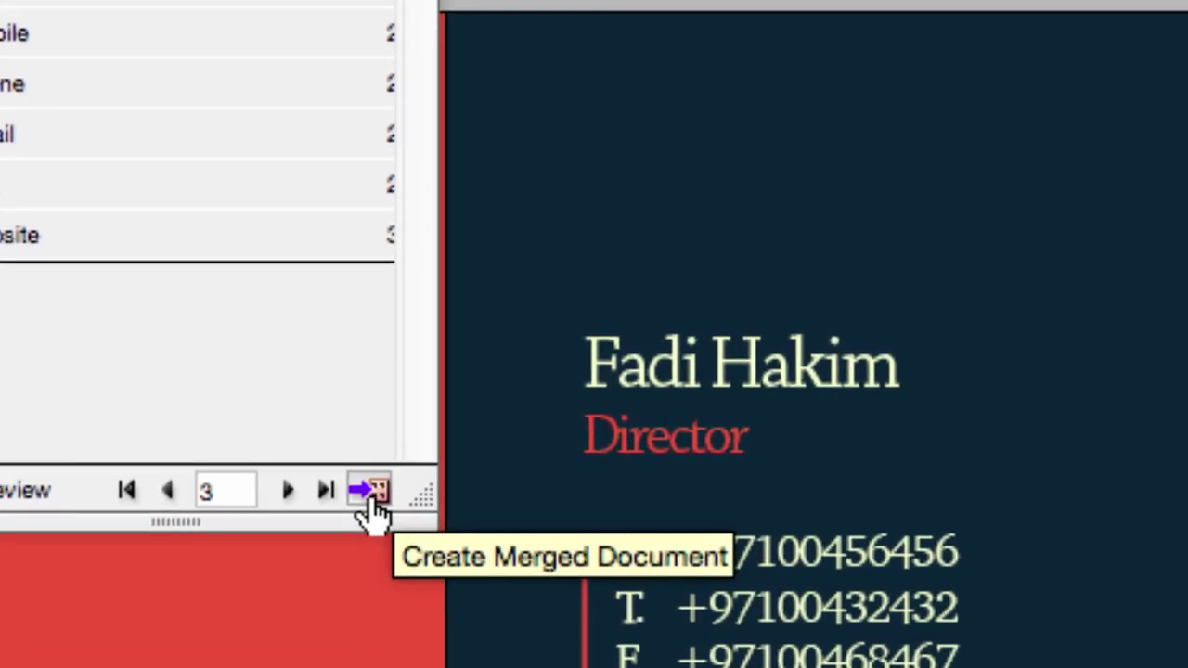
Create the merged document with All Records and a single record per page.
left_click(371, 491)
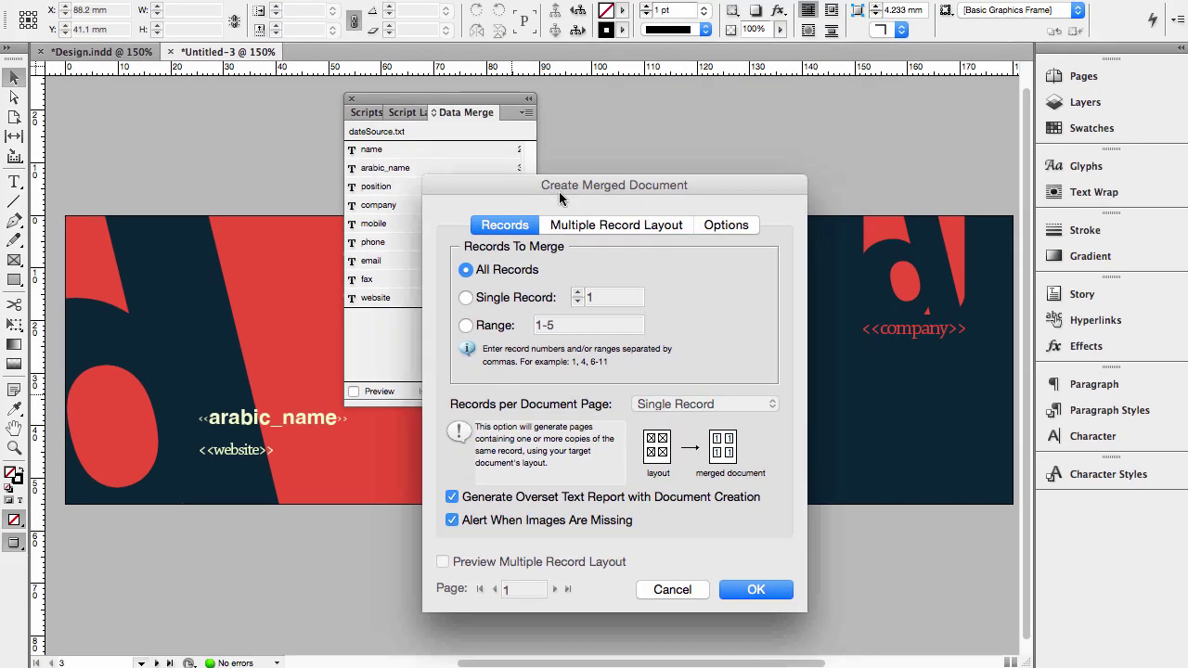
left_click_drag(548, 178, 442, 108)
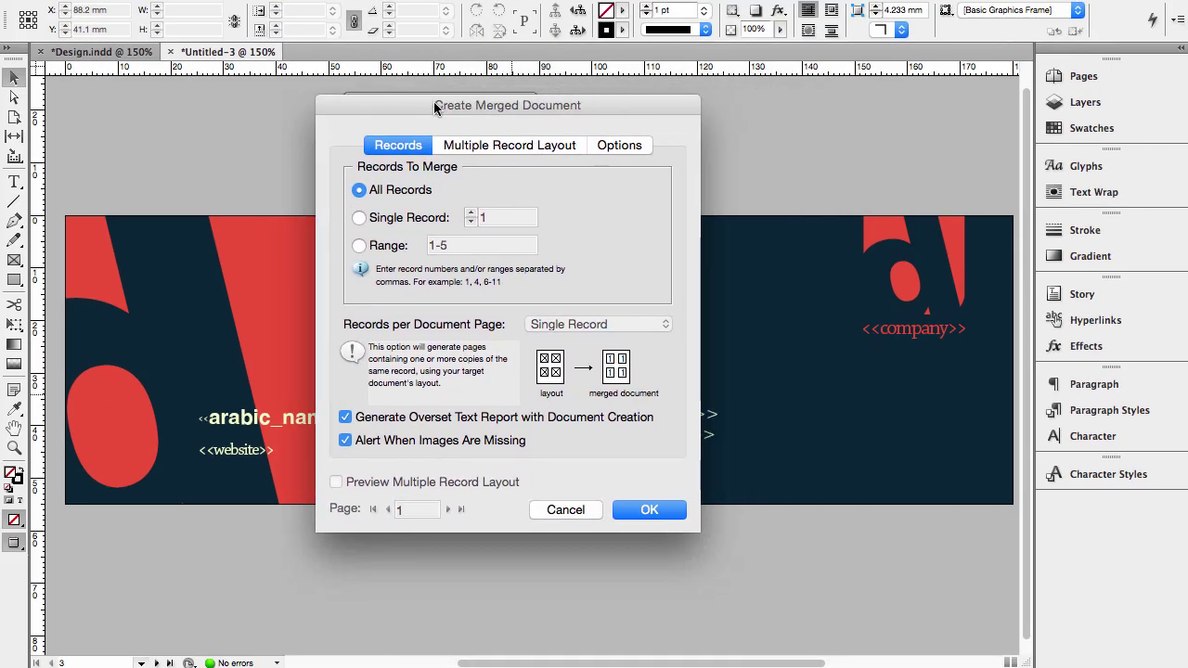
left_click(648, 510)
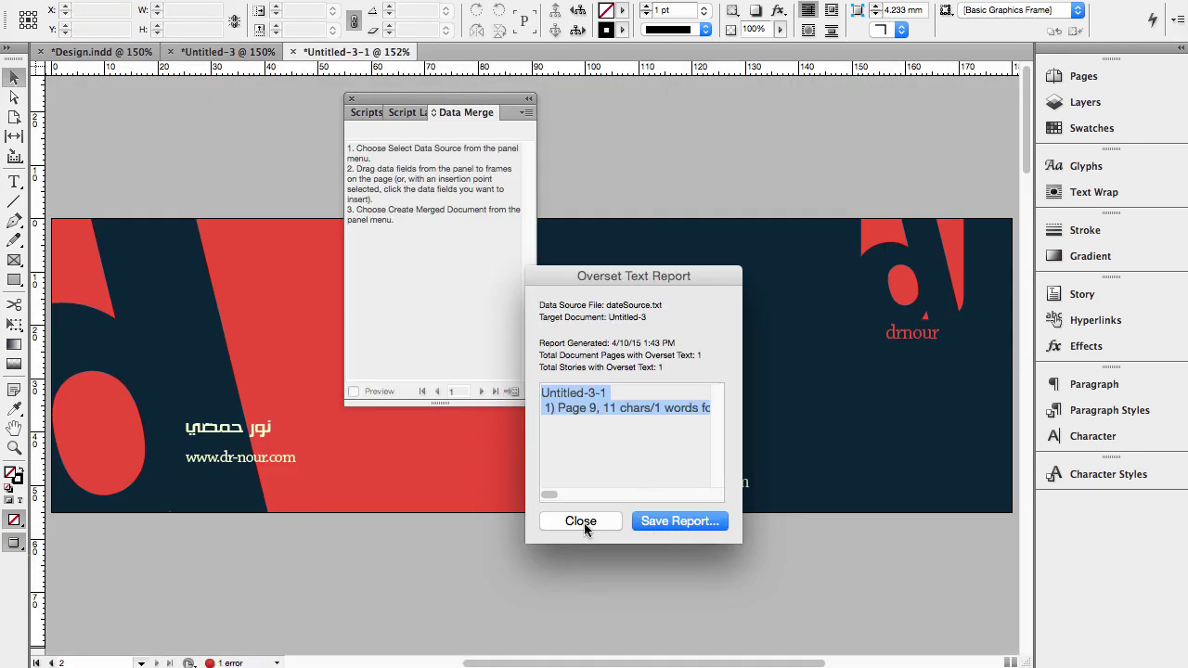
Close the overset report, collapse the merge panel, zoom out and open the Preflight error list.
left_click(585, 521)
double_click(505, 119)
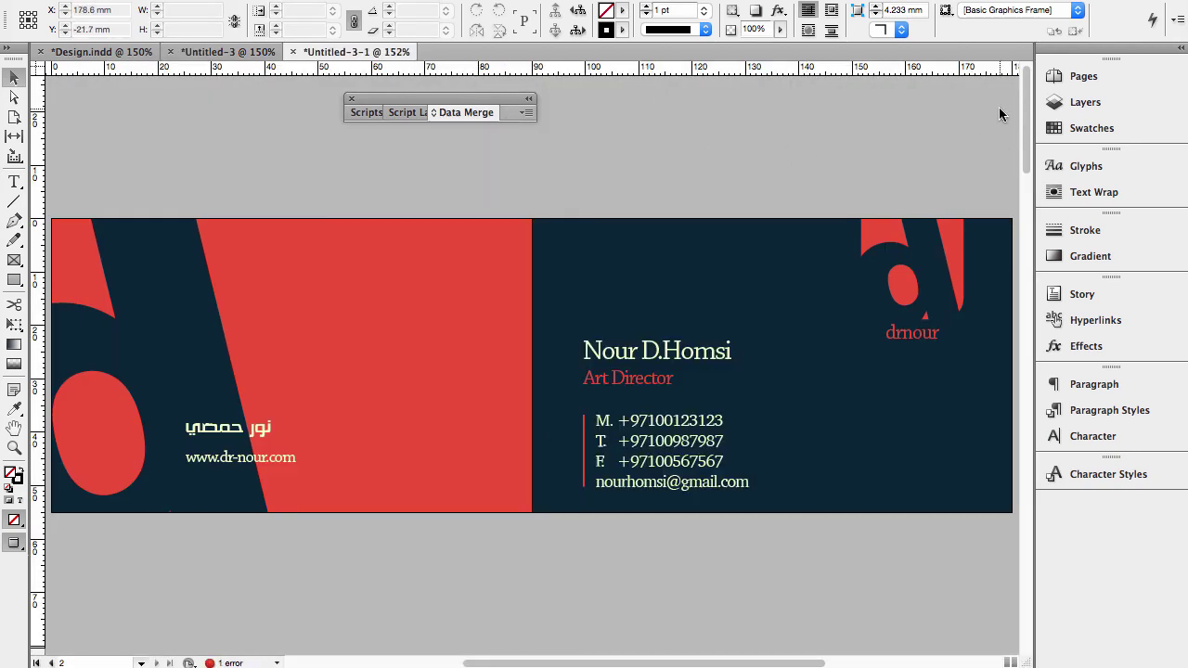
key("super+minus")
left_click_drag(1027, 117, 1012, 580)
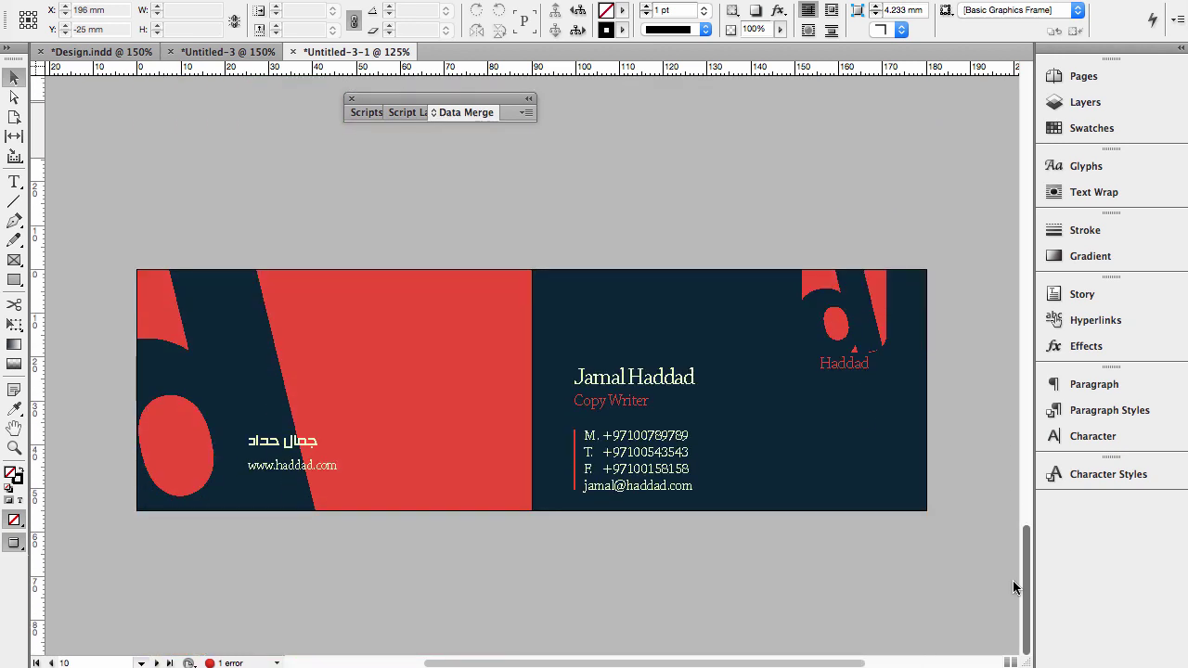
double_click(228, 662)
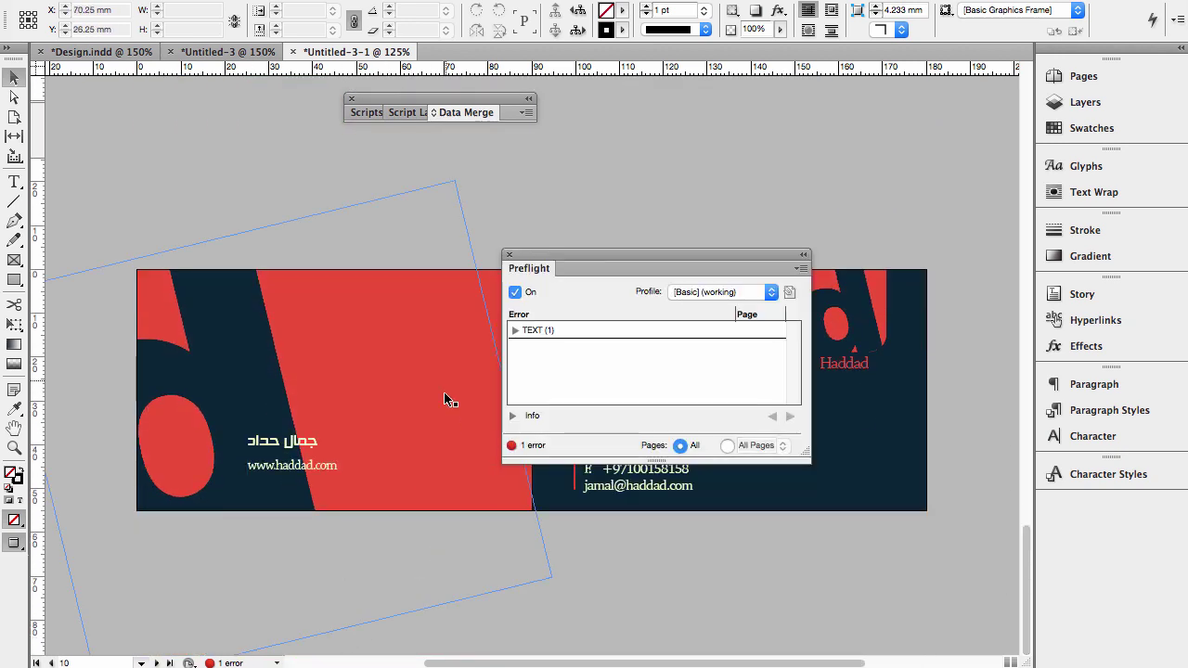
Expand TEXT > Overset text in Preflight and jump to the overset frame on page 10.
left_click(515, 330)
left_click(529, 347)
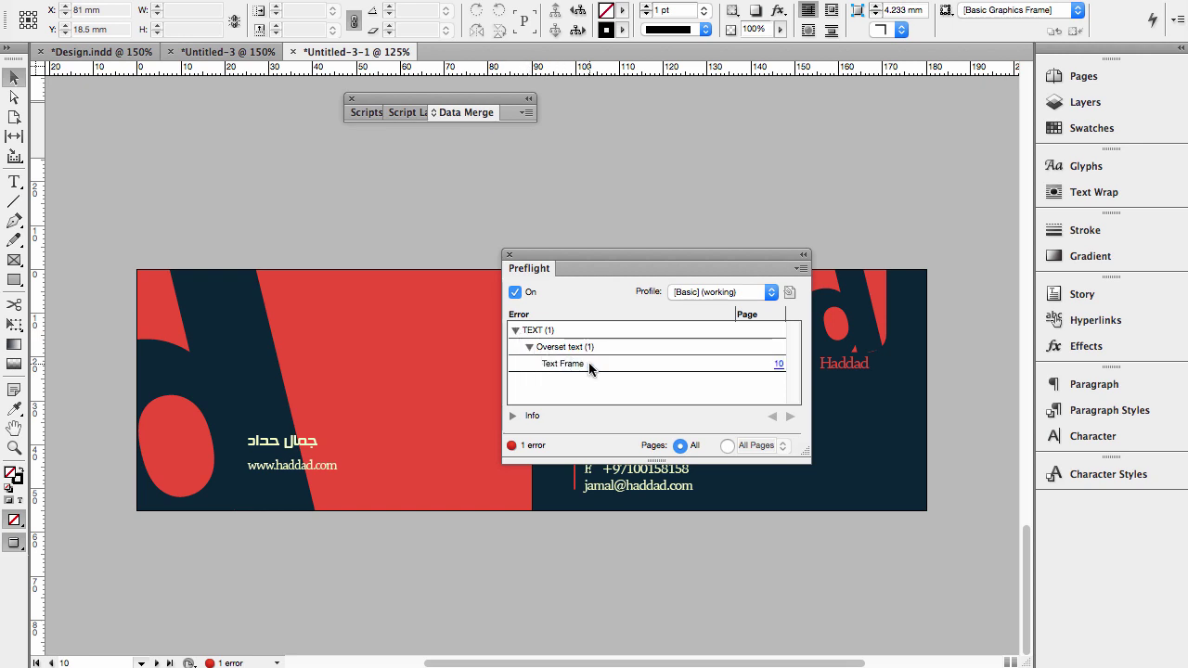
left_click(588, 363)
left_click(777, 363)
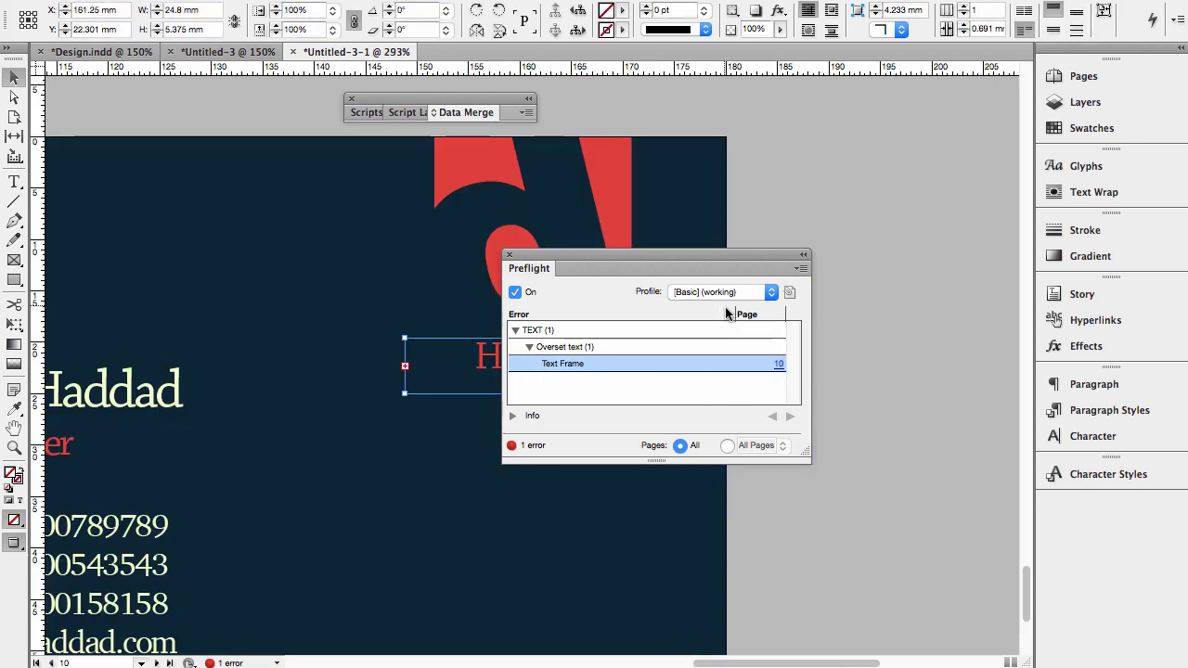
Widen the company frame on both sides so 'Haddad Advertising' fits.
left_click_drag(667, 255, 924, 179)
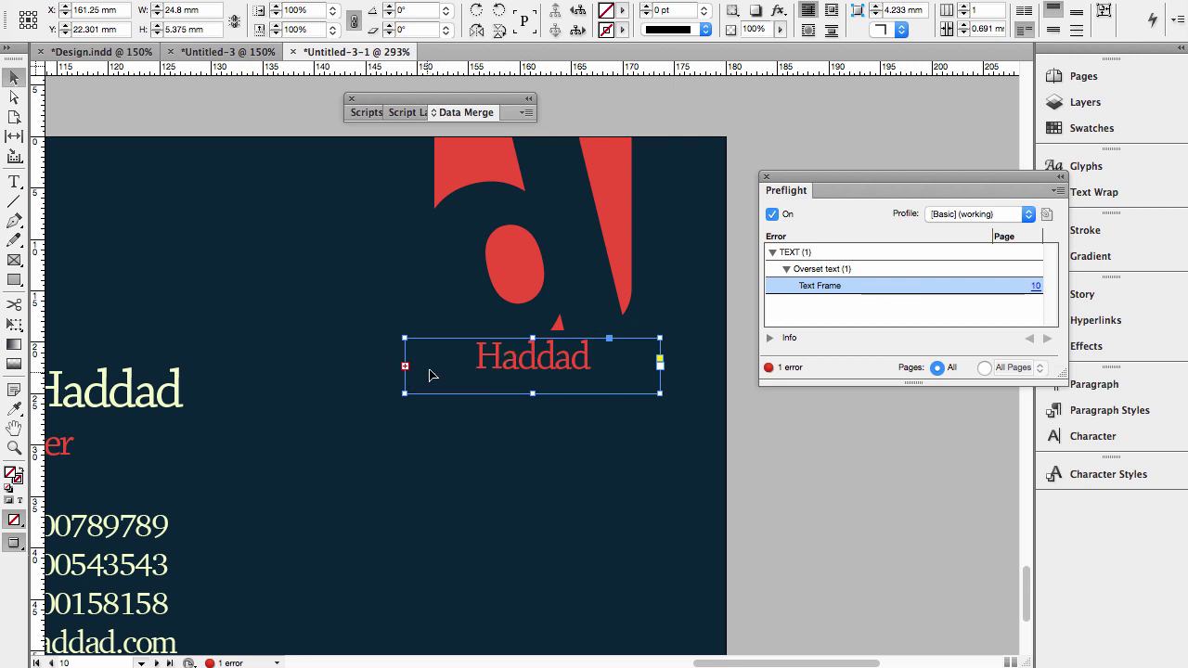
left_click_drag(405, 394, 363, 396)
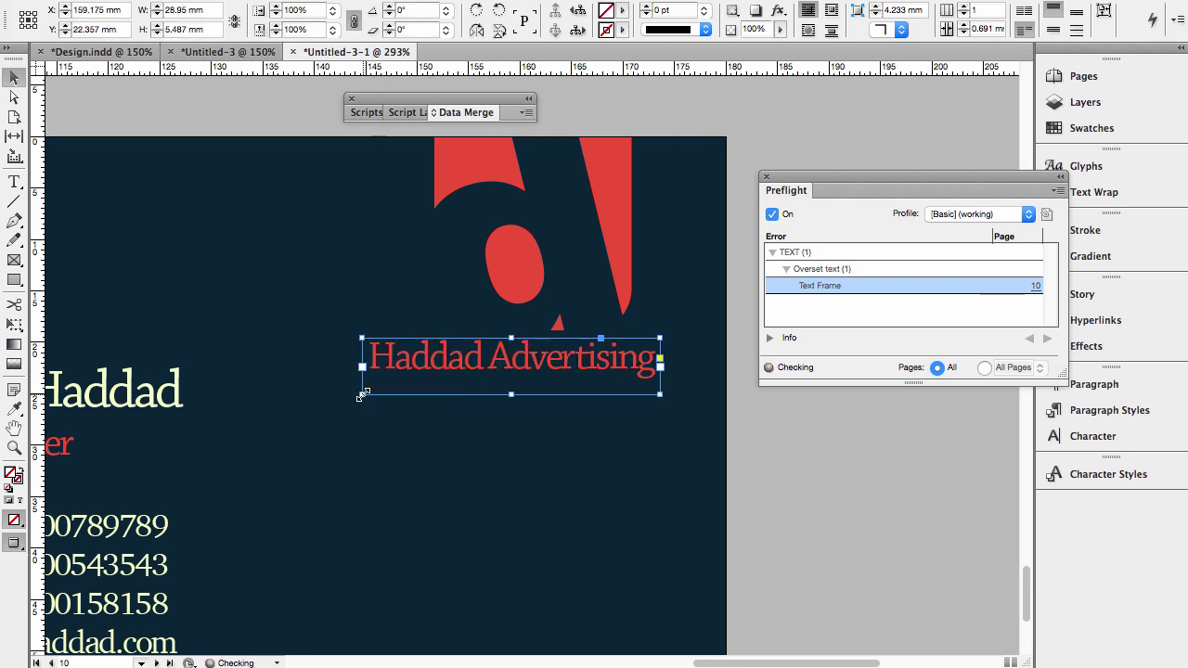
left_click_drag(658, 393, 695, 394)
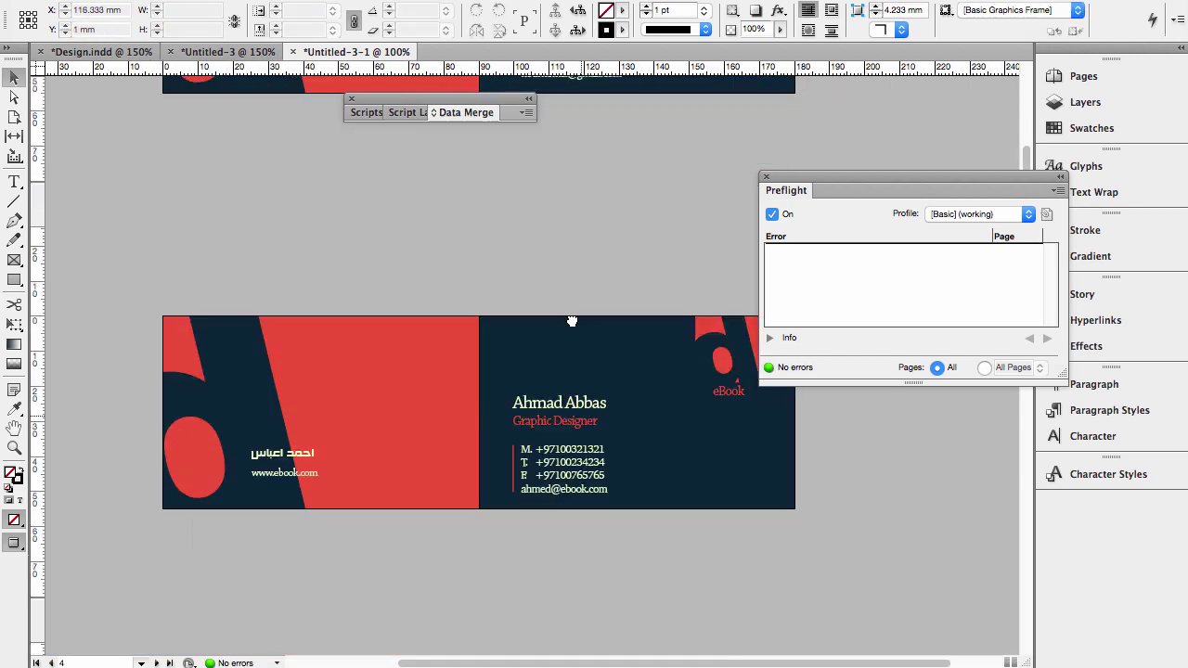
scroll(572, 321, "down", 5)
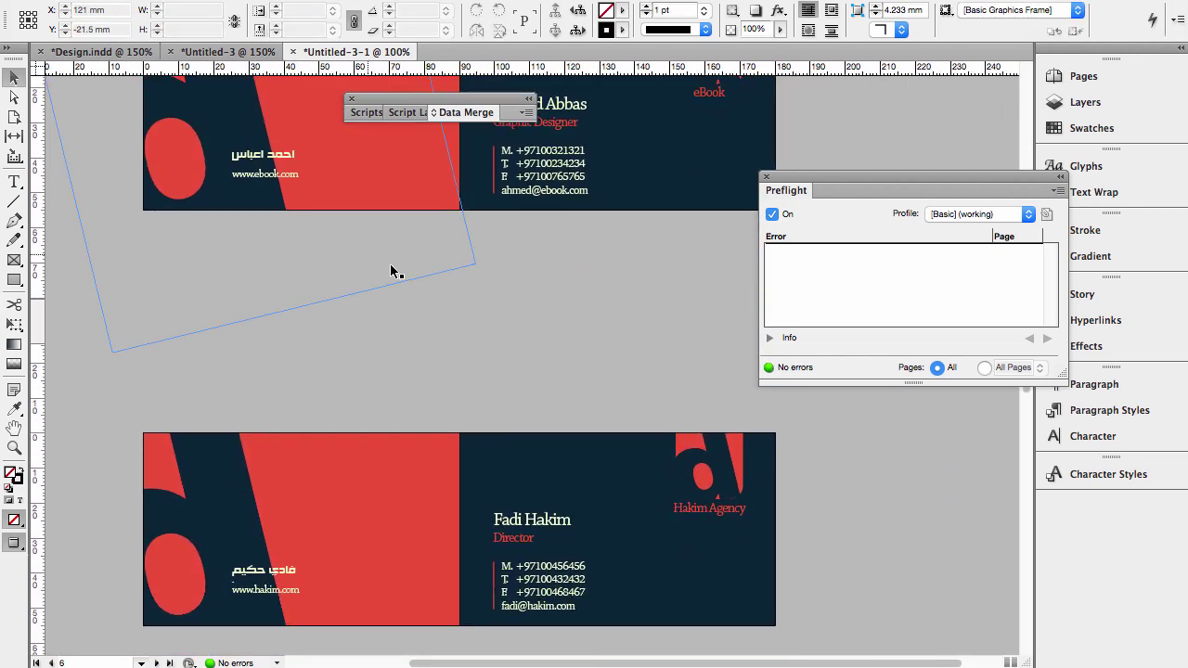
Check the spreadsheet, then inspect the merged card's name and red shape frames with Direct Selection.
key("super+Tab")
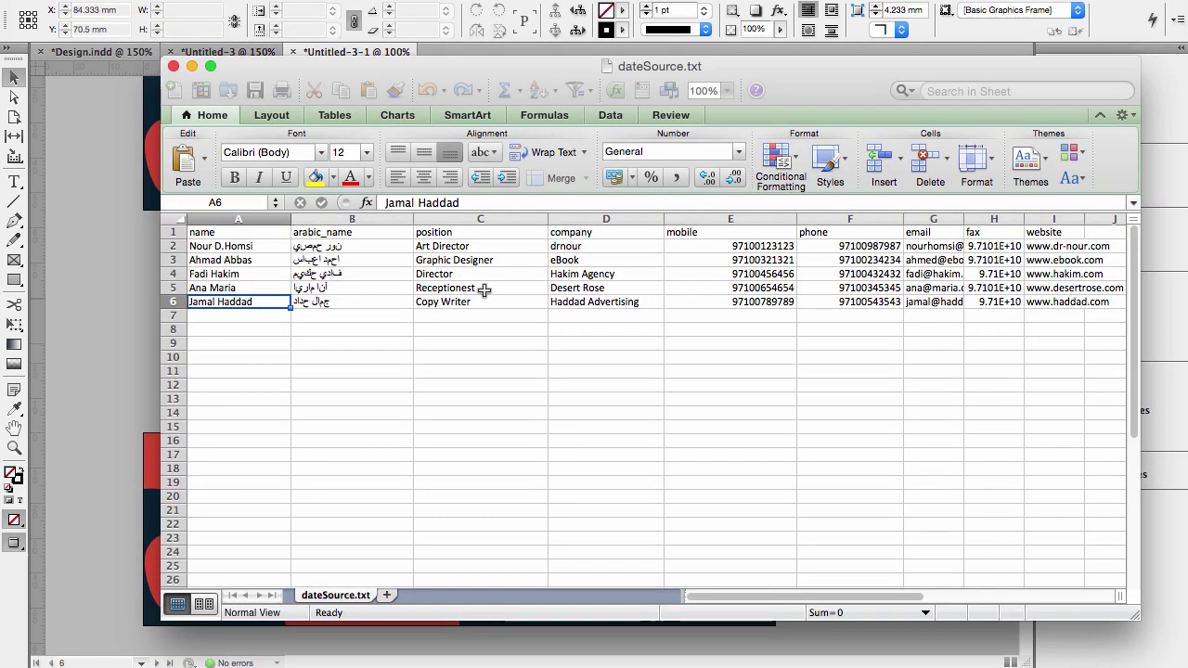
key("super+Tab")
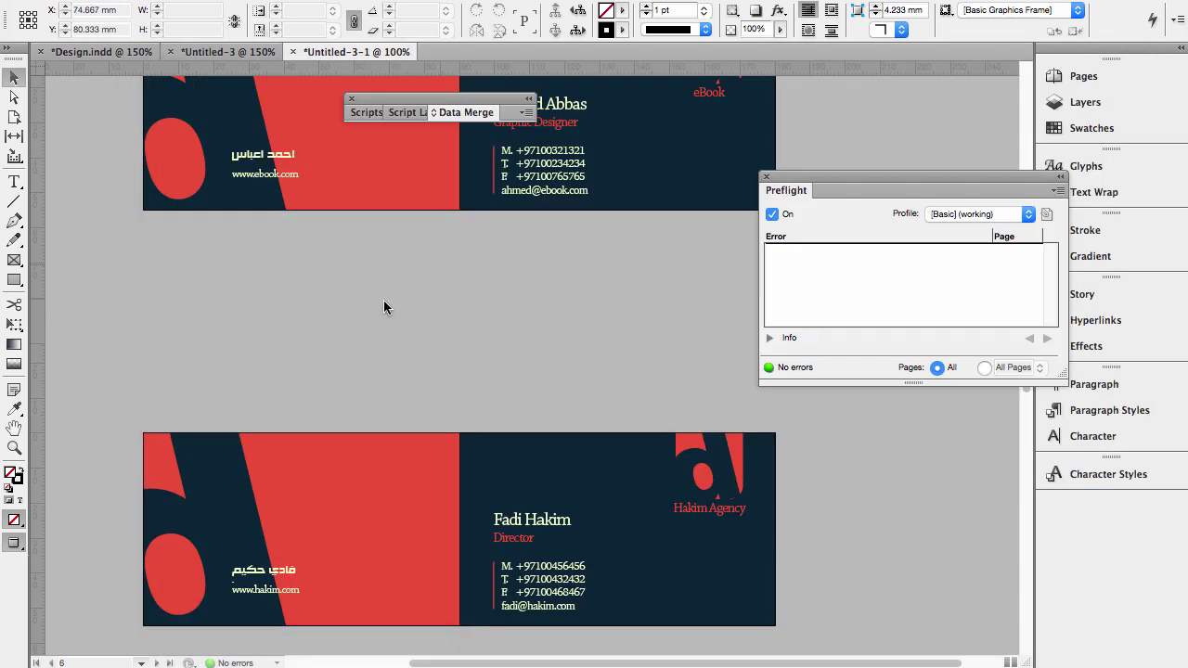
key("a")
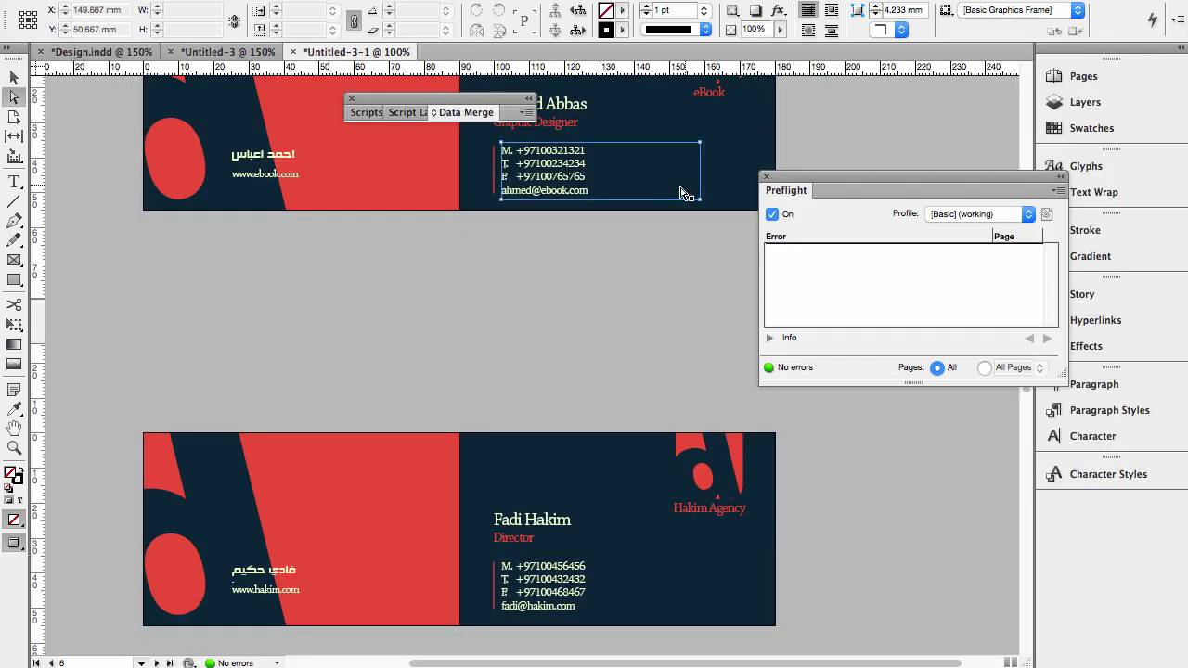
left_click(388, 182)
left_click(389, 188)
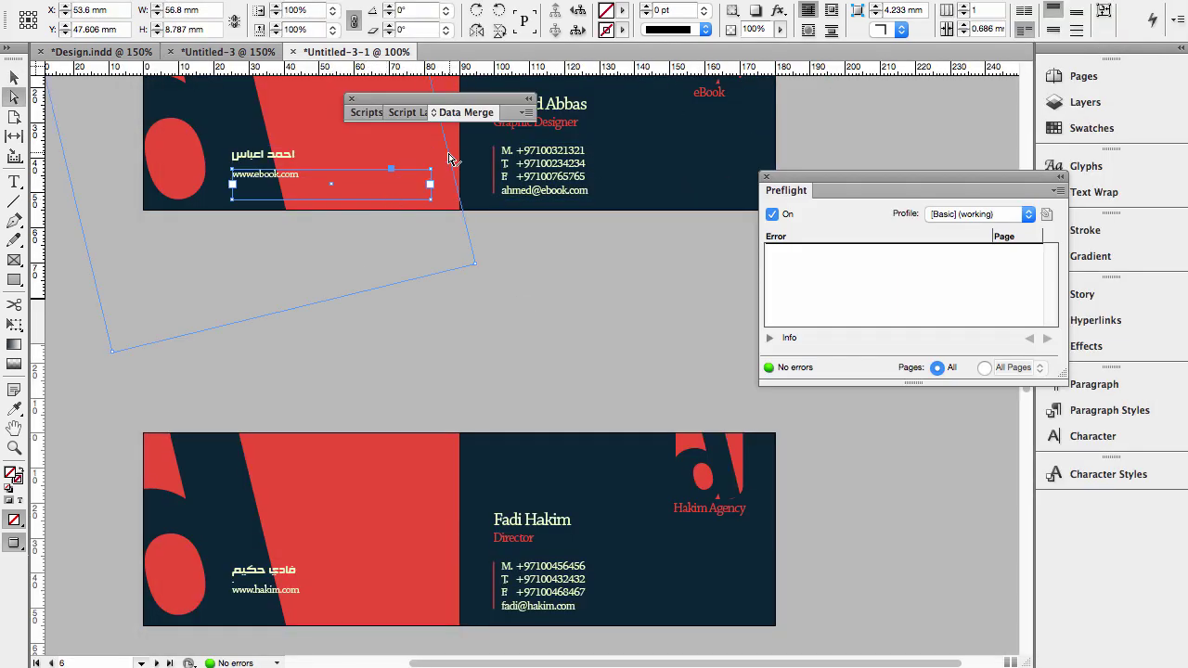
Pan to the first card and place the rotated letter shape at the header top.
left_click_drag(290, 202, 303, 400)
left_click(157, 141)
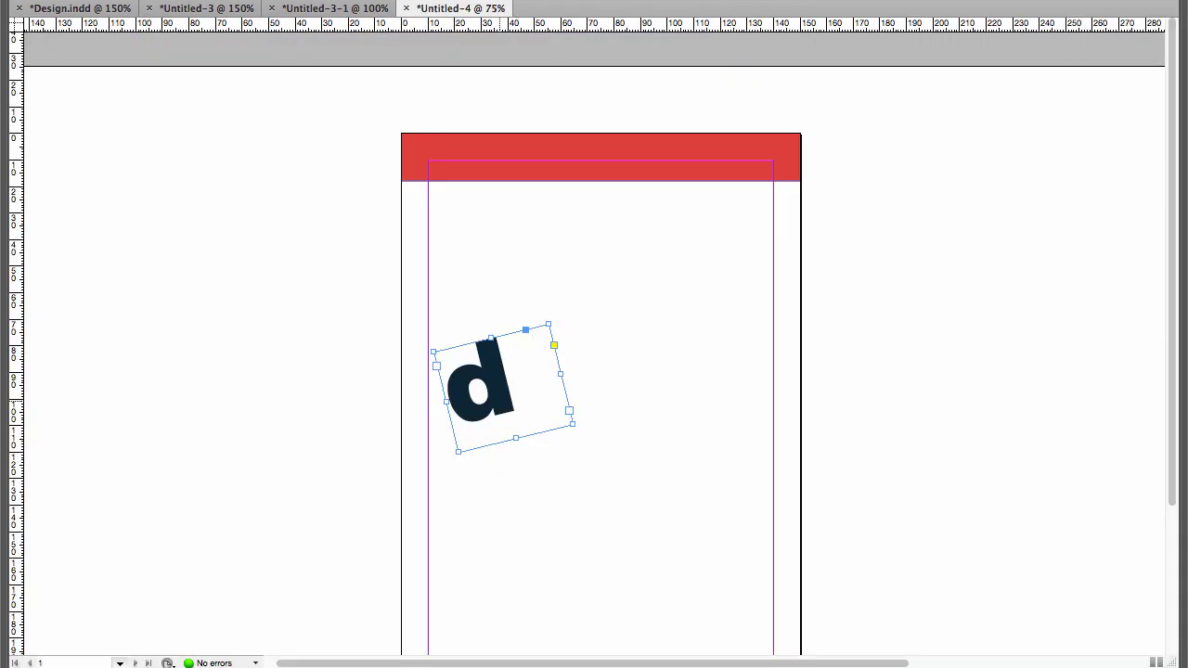
left_click_drag(474, 167, 469, 165)
Preview the letterhead and nudge the letter shape left to the red band's edge.
key("w")
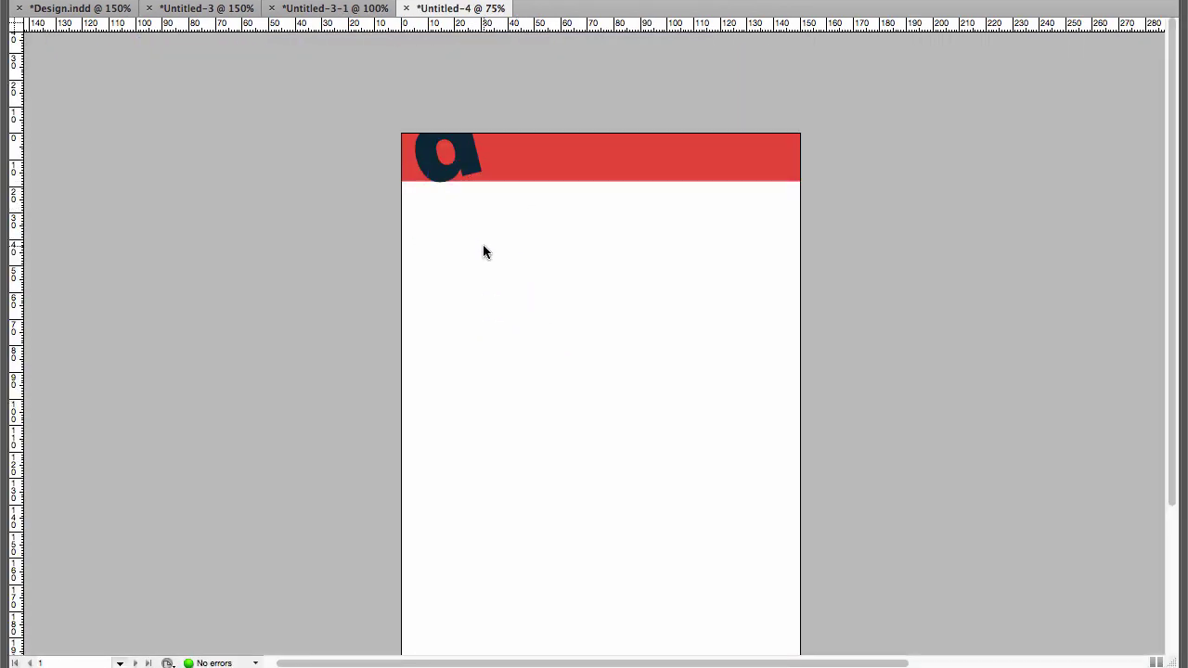
key("shift+Left")
key("shift+Left")
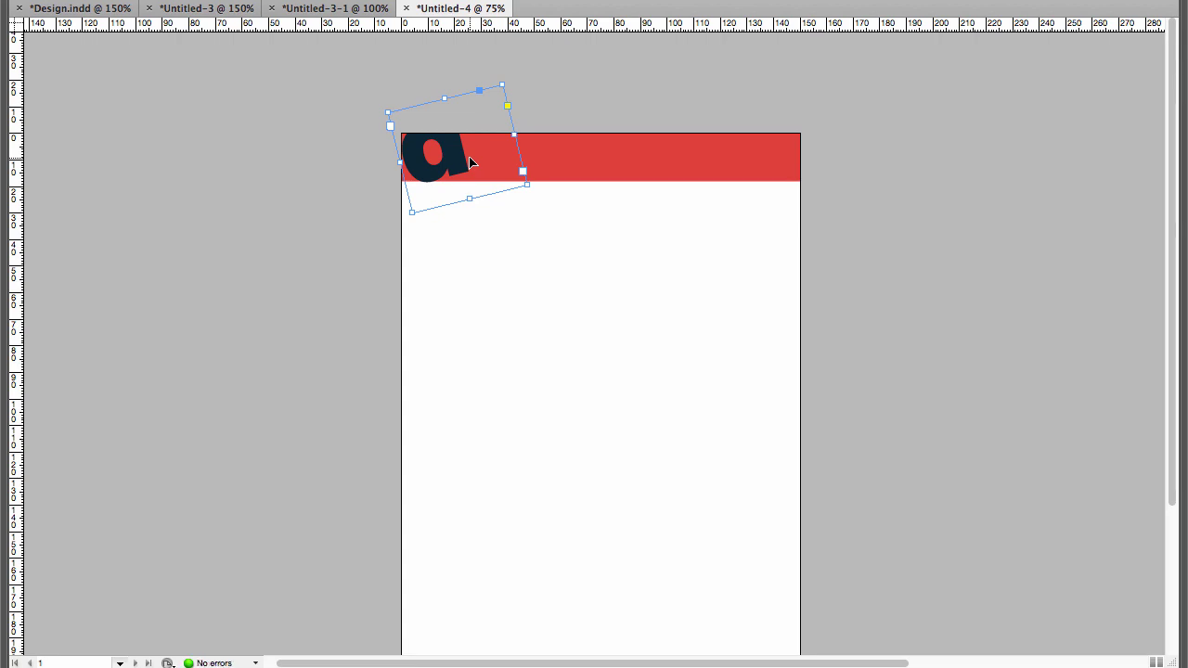
left_click(249, 75)
In Untitled-3, select the <<company>> placeholder and contact details frames.
left_click(204, 9)
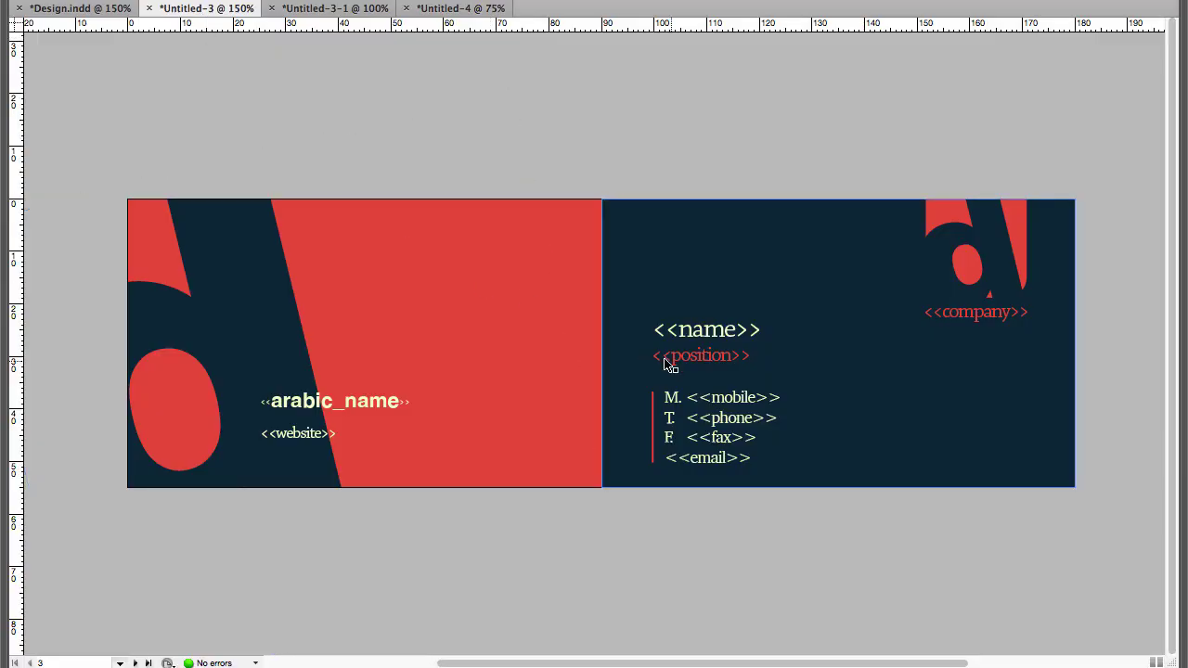
left_click(748, 423)
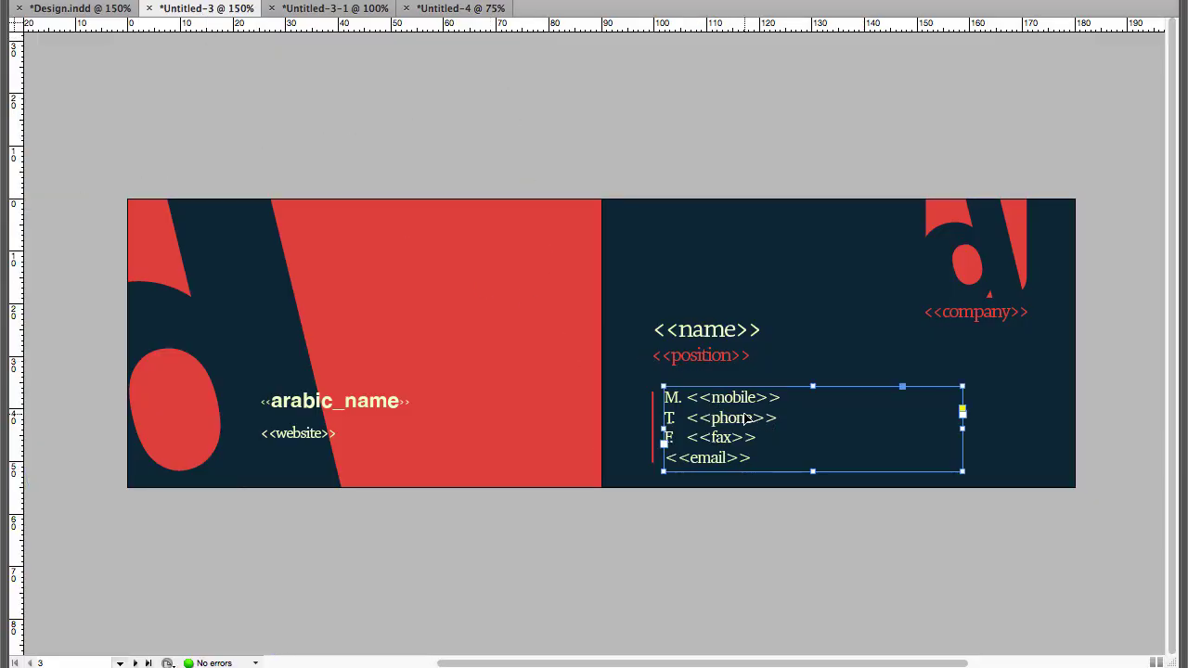
left_click(1034, 320)
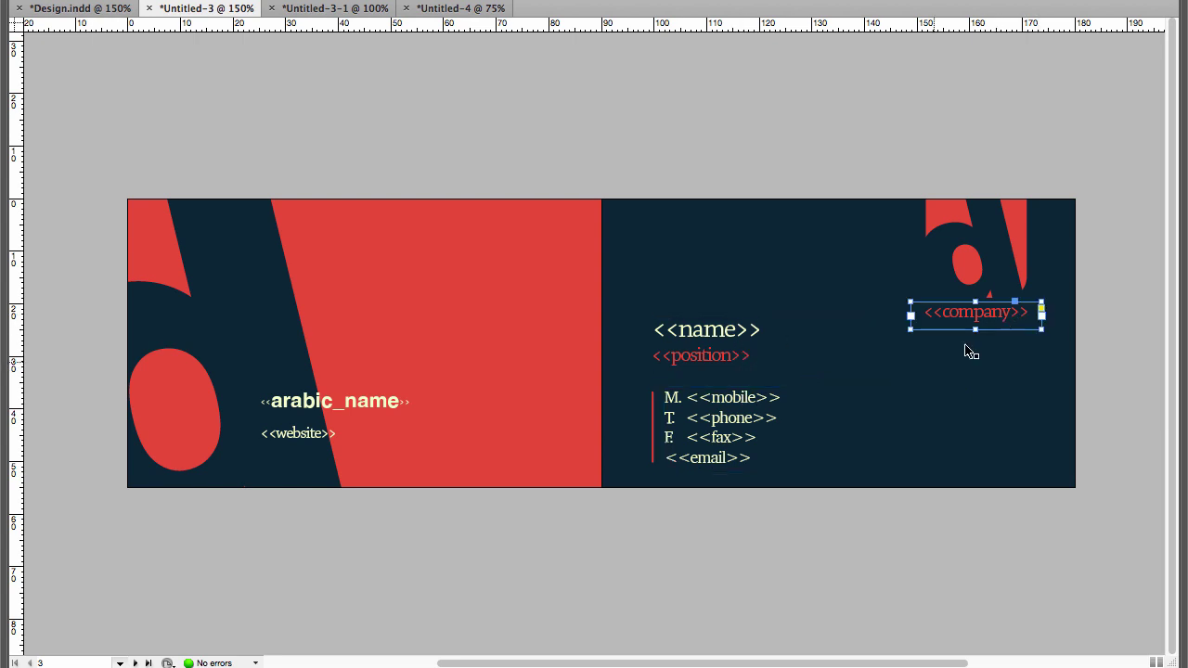
left_click(753, 405, "shift")
Paste the company and contact frames into Untitled-4 and position them in the red header.
left_click(423, 10)
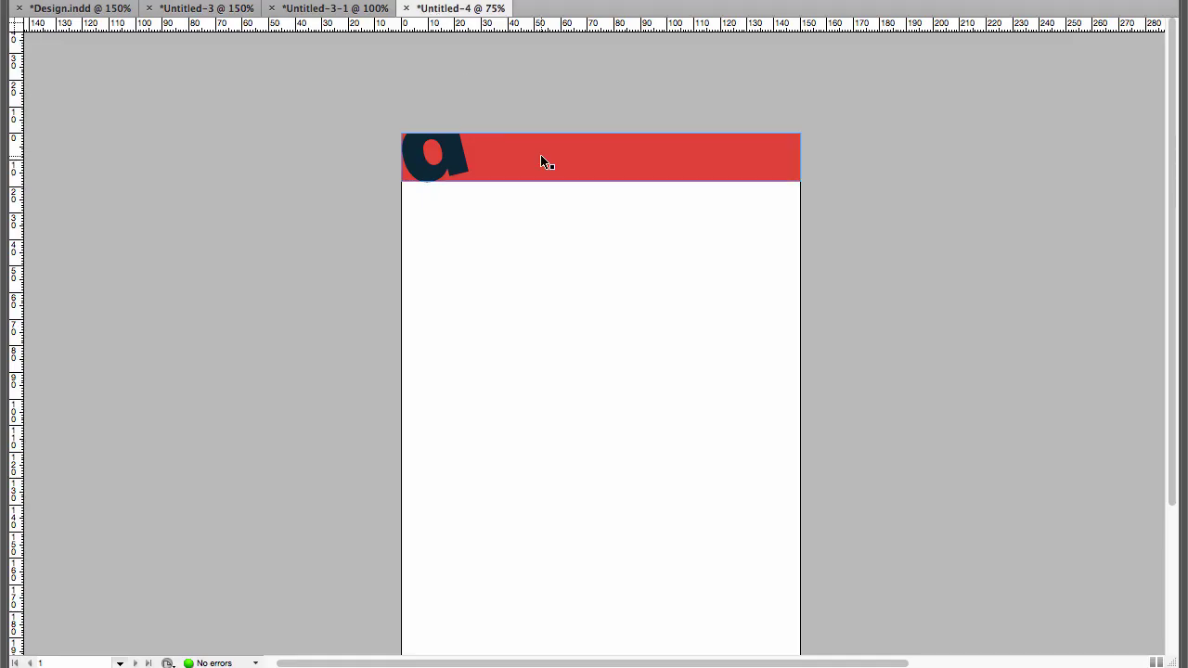
key("super+v")
left_click_drag(608, 386, 595, 168)
left_click_drag(650, 109, 668, 159)
key("w")
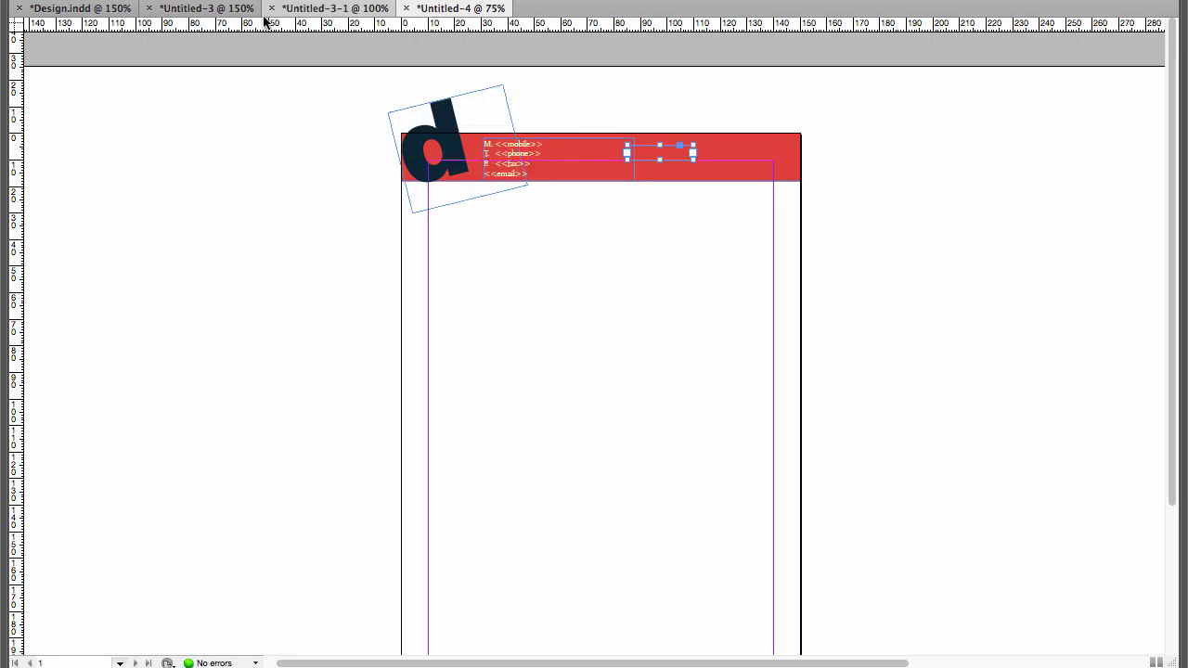
Open the Data Merge panel and load dateSource.txt as the data source.
left_click(223, 0)
mouse_move(278, 325)
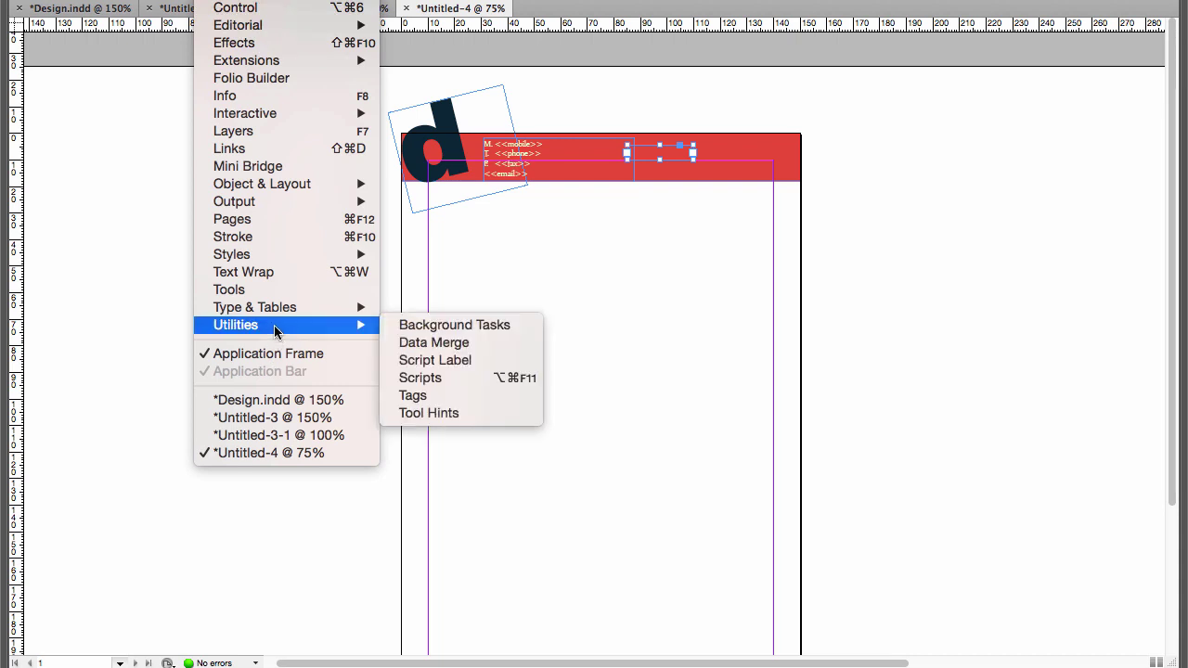
left_click(433, 340)
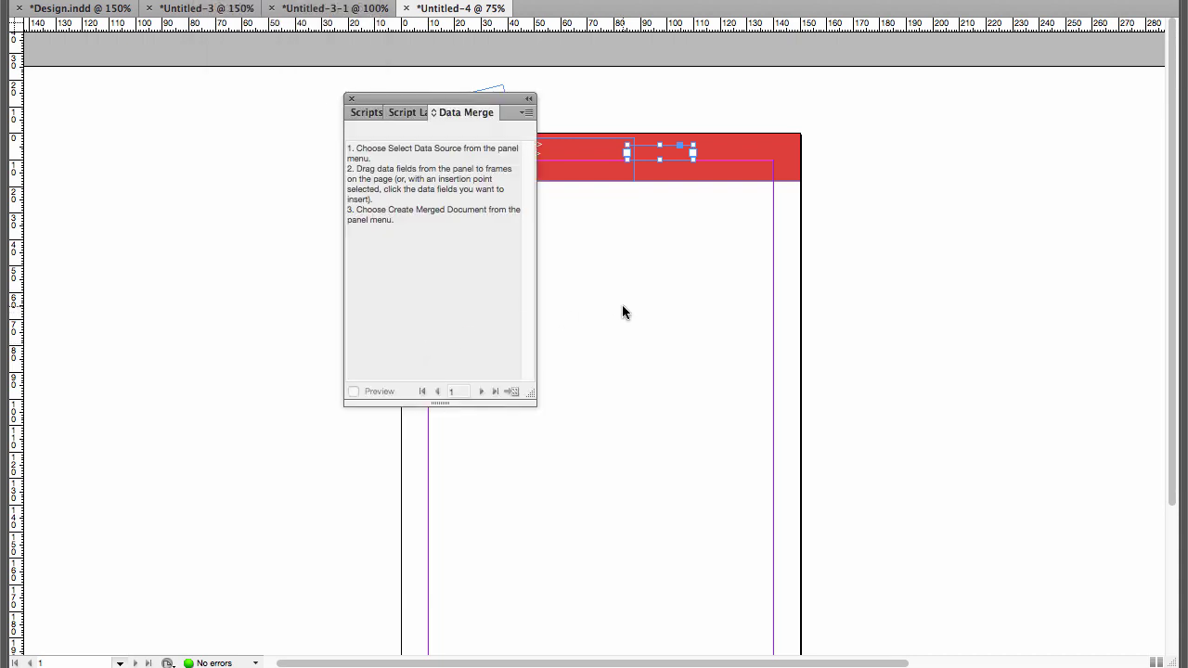
left_click_drag(508, 116, 283, 136)
left_click(300, 133)
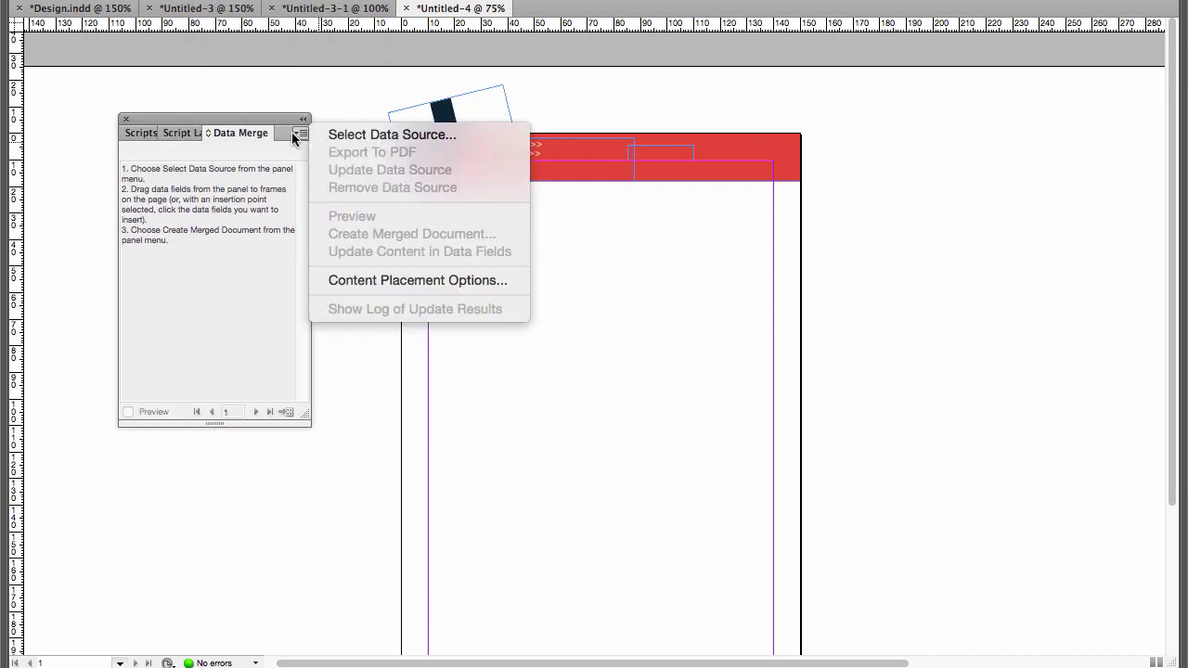
left_click(342, 137)
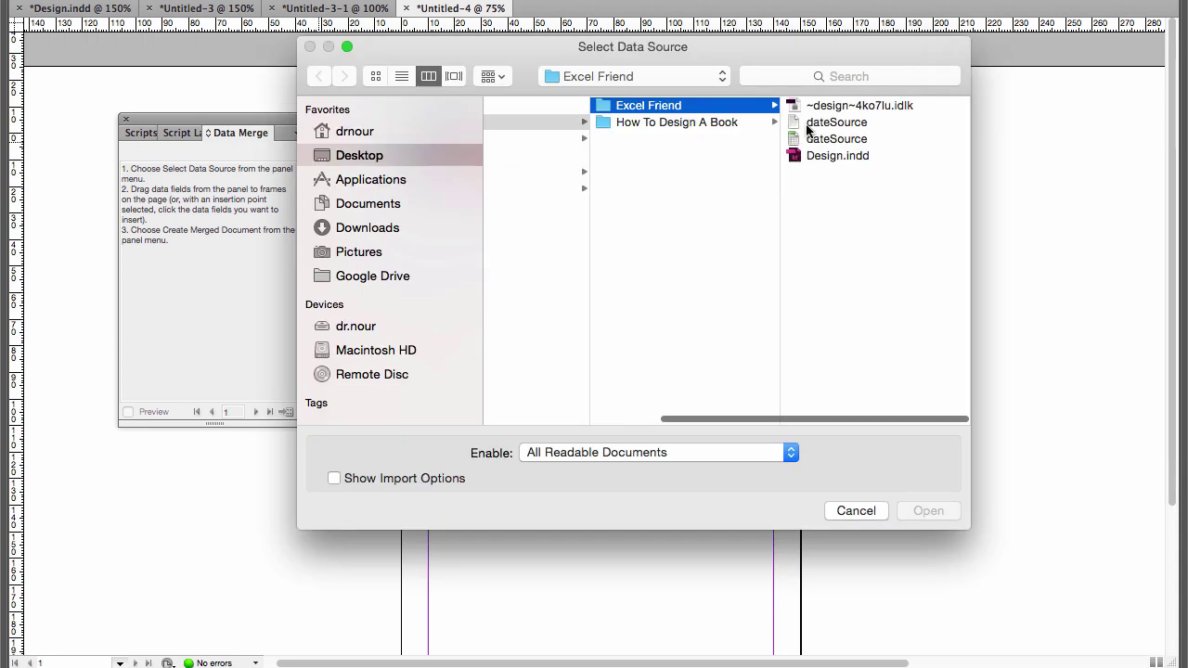
left_click(806, 126)
key("Return")
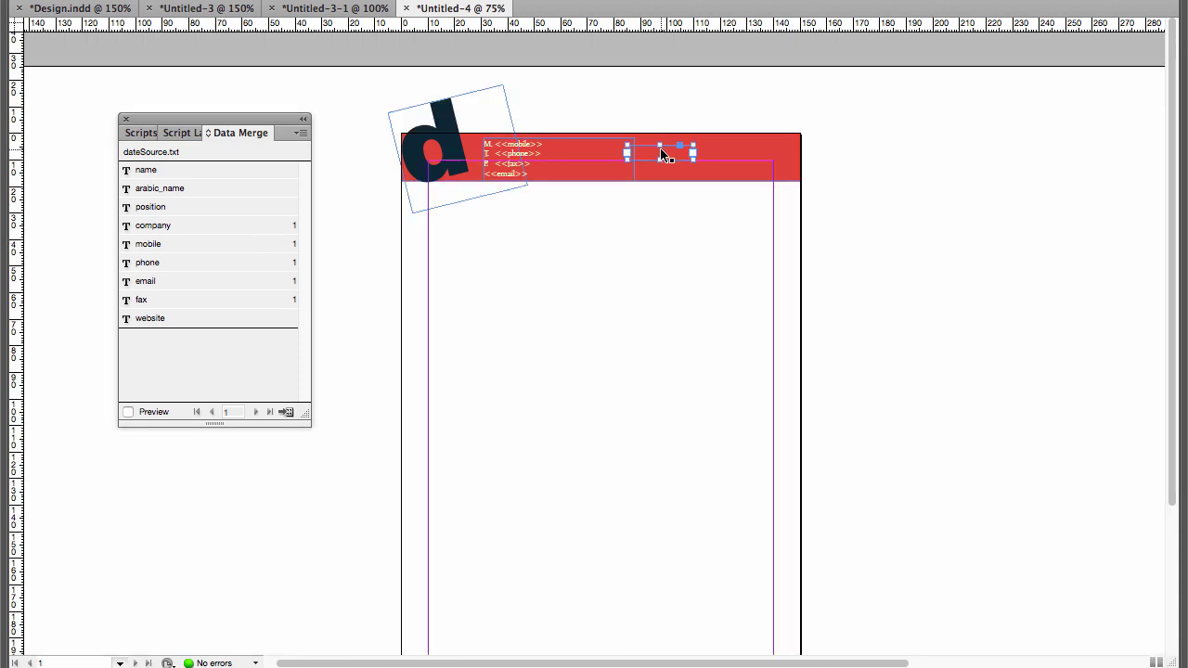
Colour the <<company>> placeholder text with the R=5 G=41 B=61 navy swatch.
double_click(659, 148)
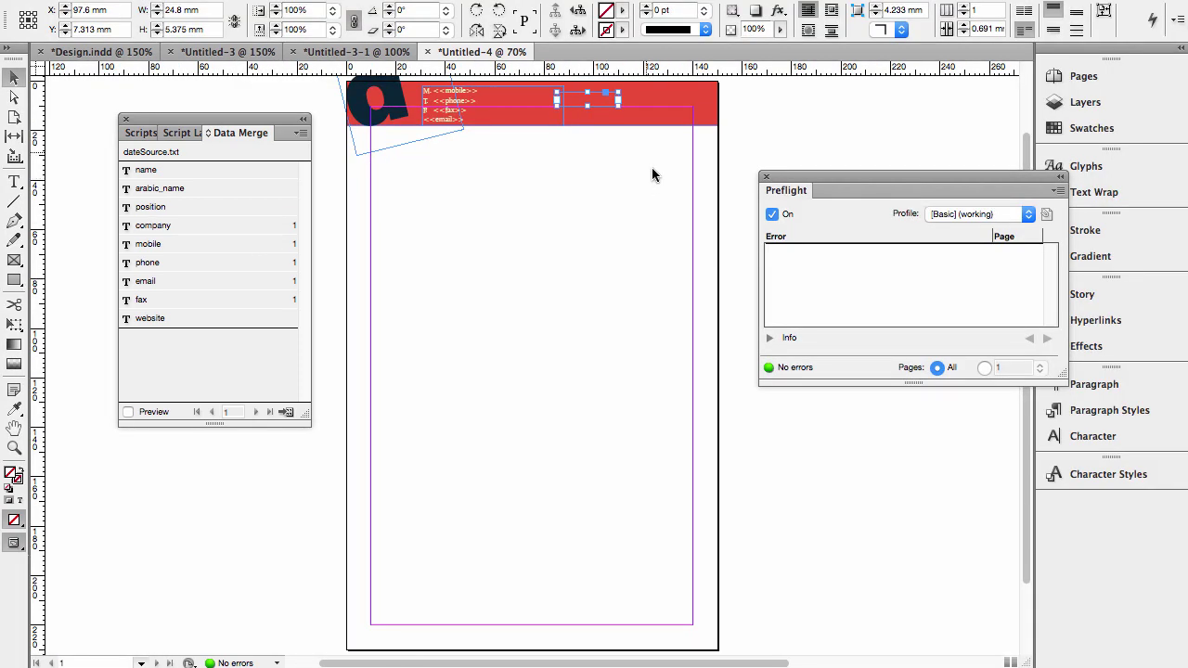
key("t")
double_click(606, 97)
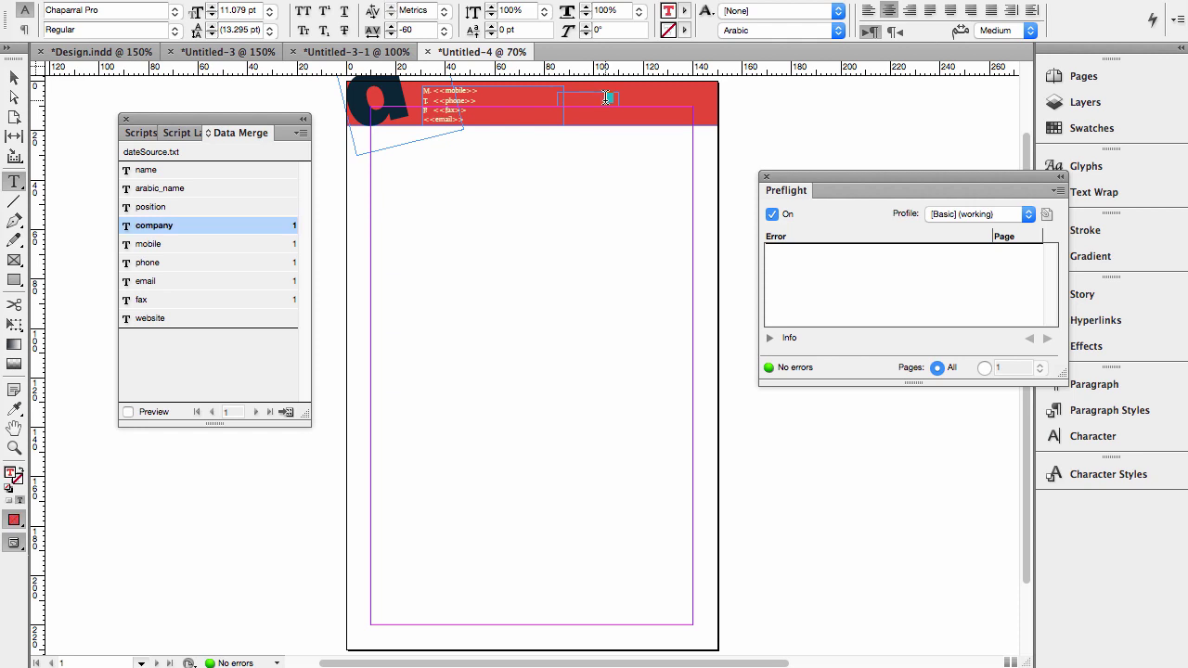
left_click(1085, 128)
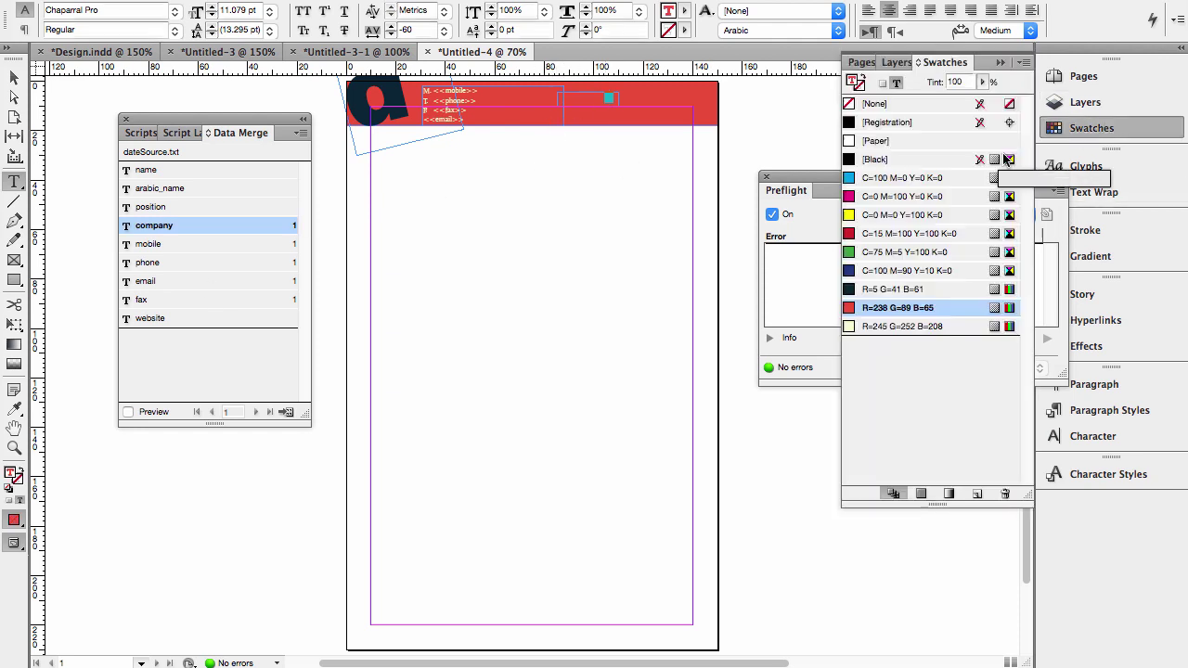
left_click(893, 294)
key("Escape")
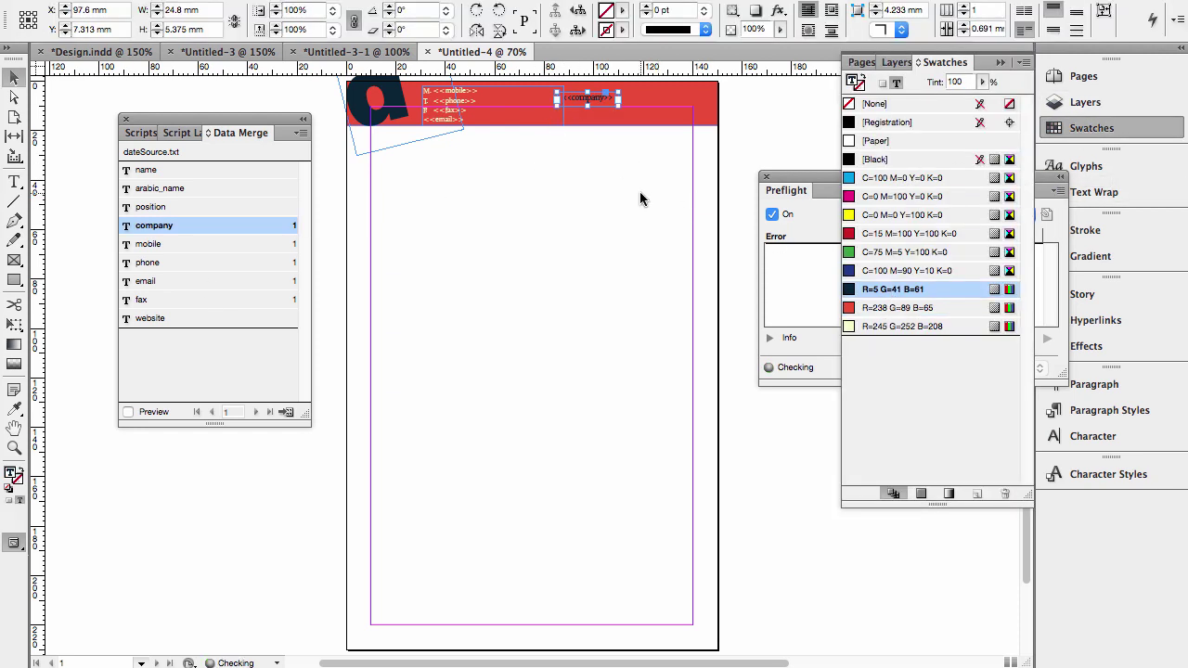
Zoom in on the header placeholders, close Swatches and Preflight, and move the Data Merge panel up.
key("z")
left_click_drag(684, 228, 345, 127)
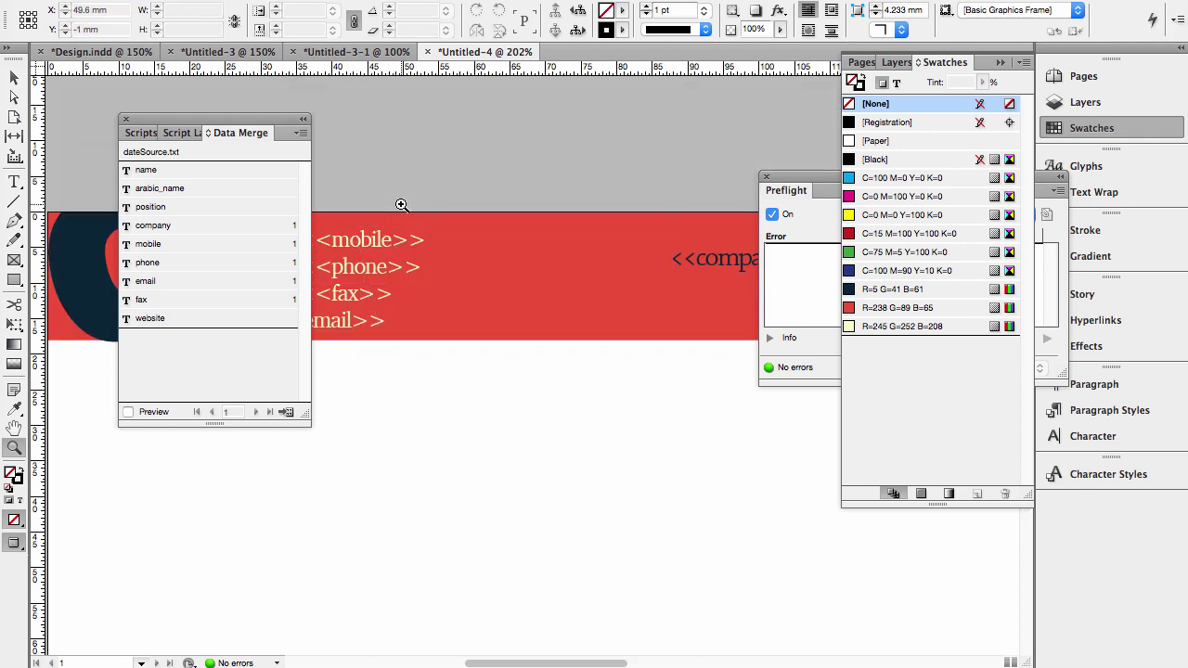
left_click_drag(520, 473, 493, 541)
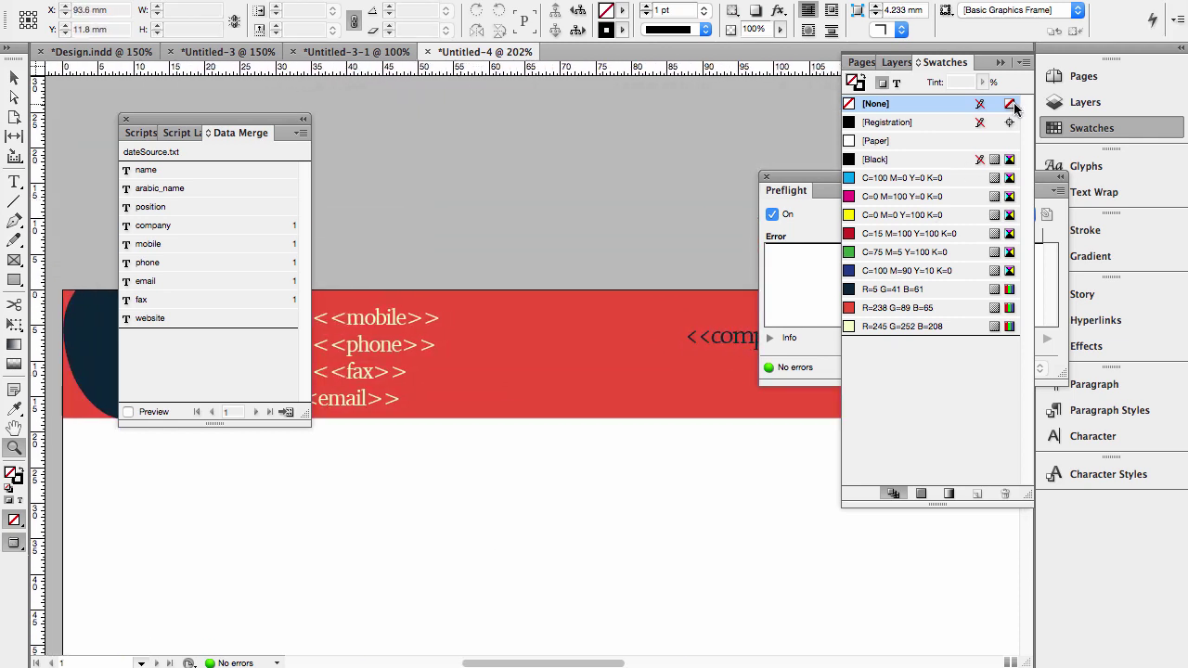
left_click(1060, 130)
left_click(766, 176)
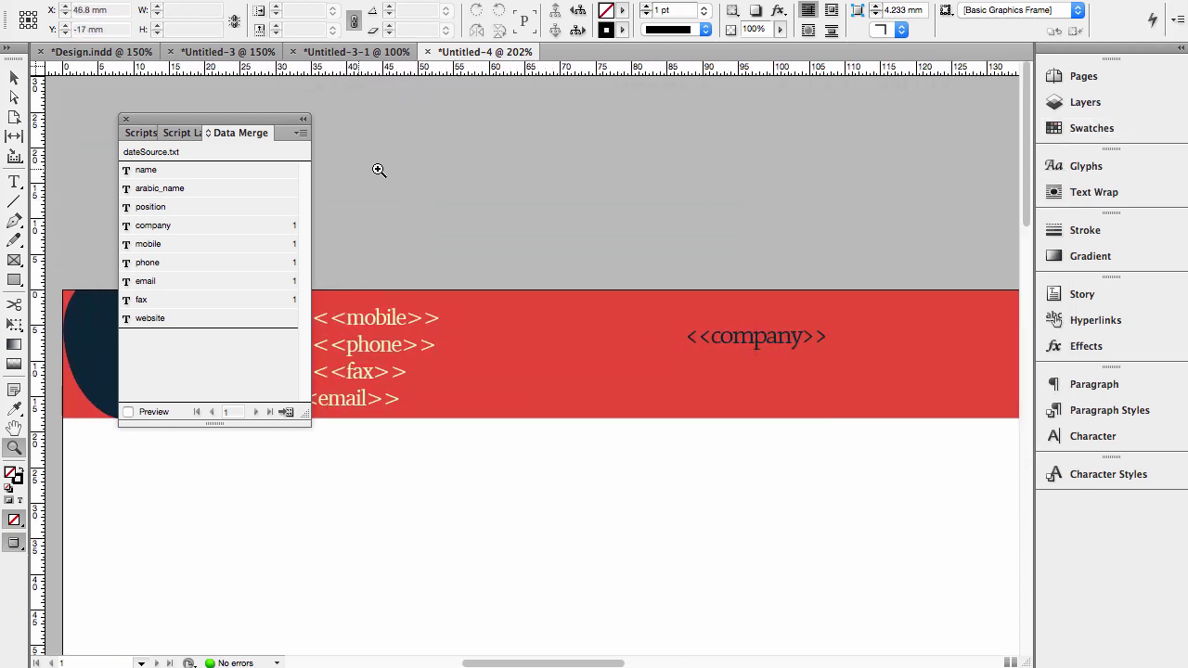
key("v")
left_click_drag(285, 135, 302, 20)
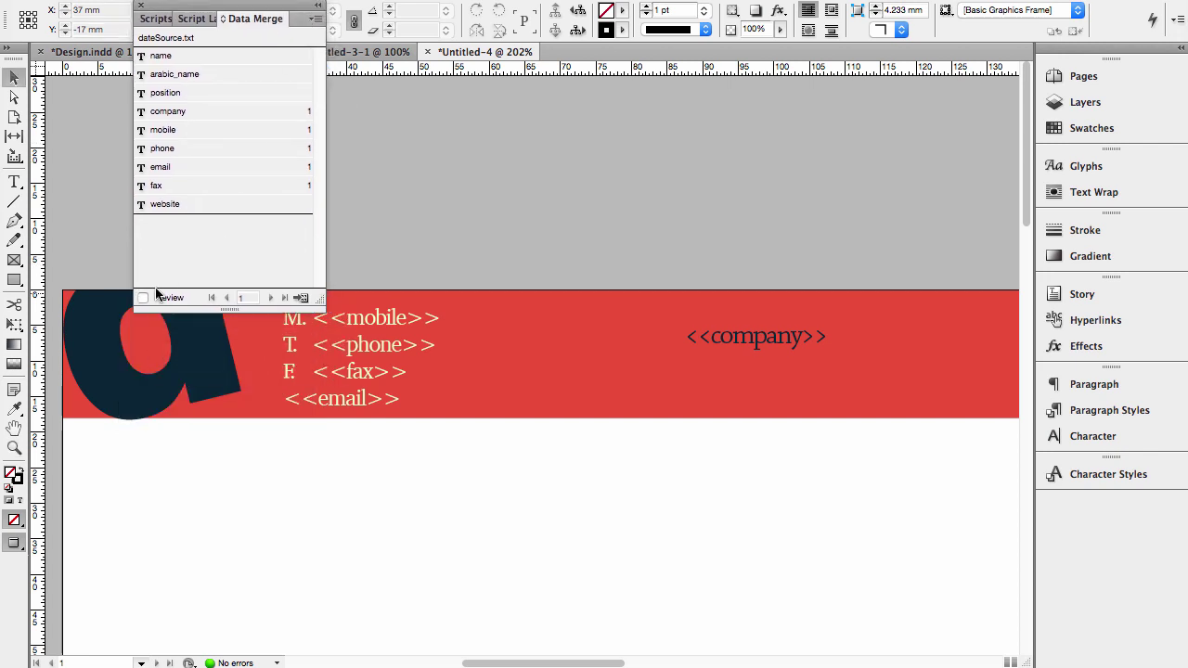
Turn on Data Merge Preview and step through records to Hakim Agency and Desert Rose.
left_click_drag(172, 313, 163, 258)
left_click(143, 242)
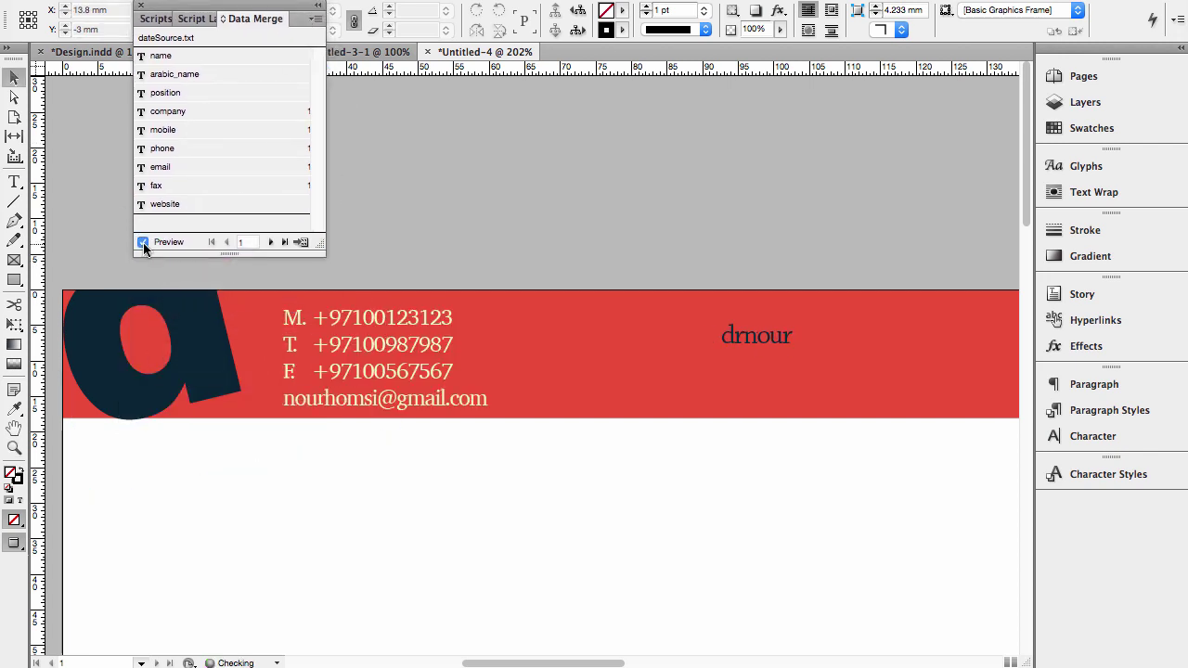
left_click(269, 242)
left_click(270, 243)
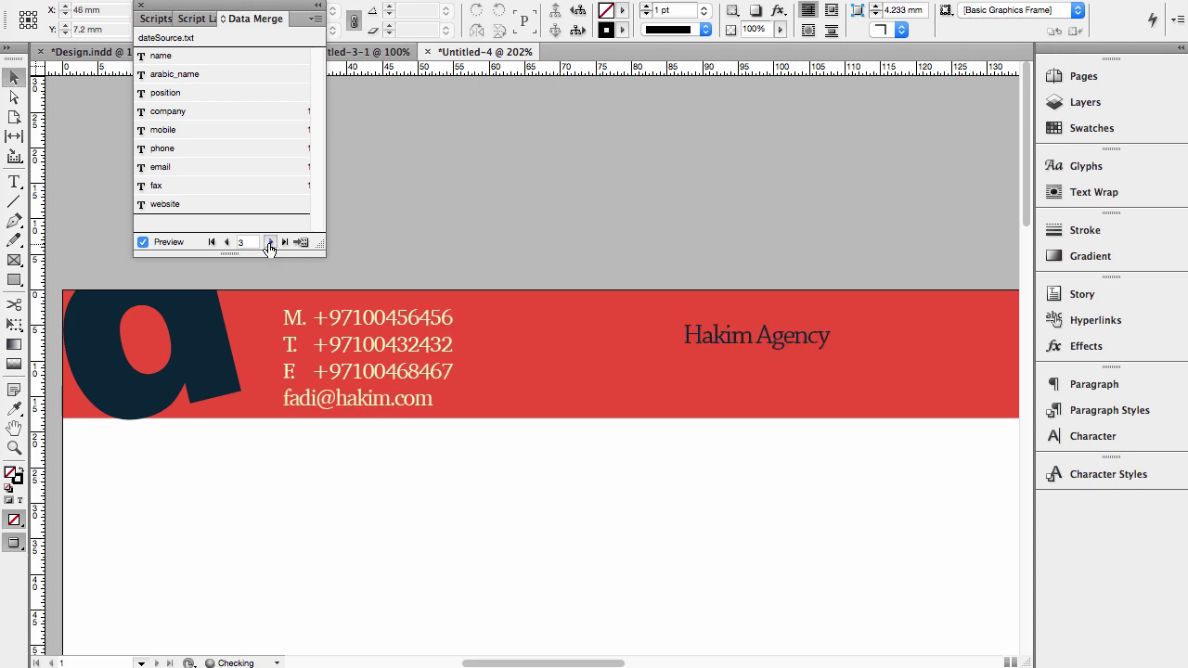
left_click(270, 242)
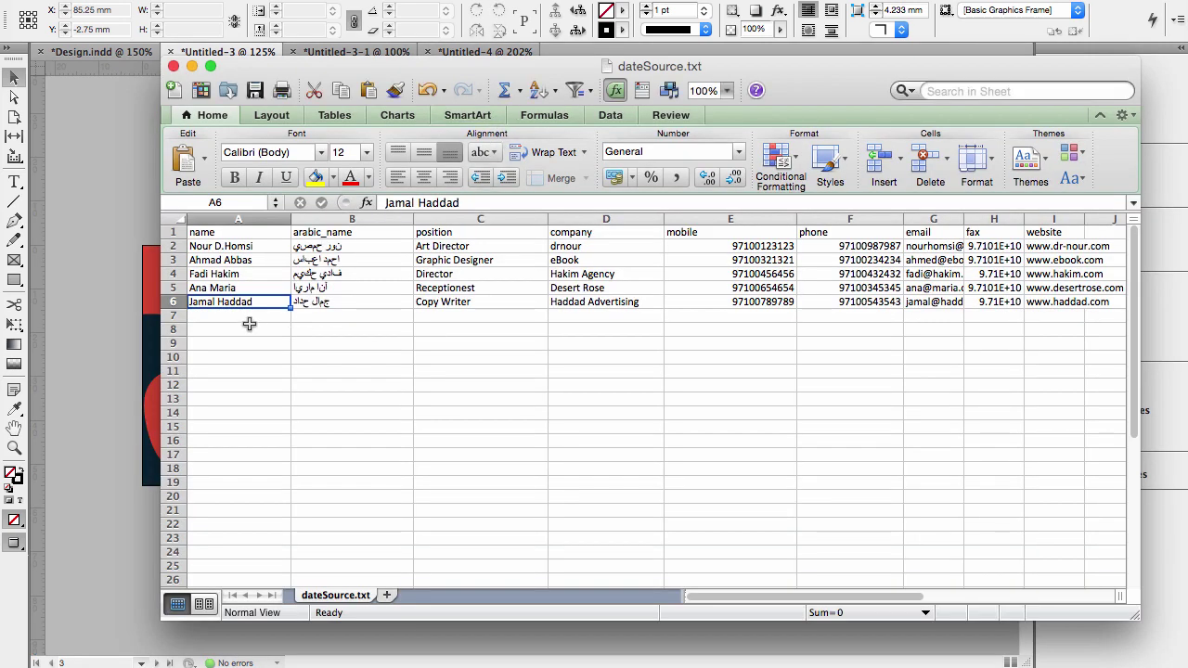
Start row 7 with the new contact's name, Arabic name, nurse, Nour Advertising and mobile number.
left_click(247, 316)
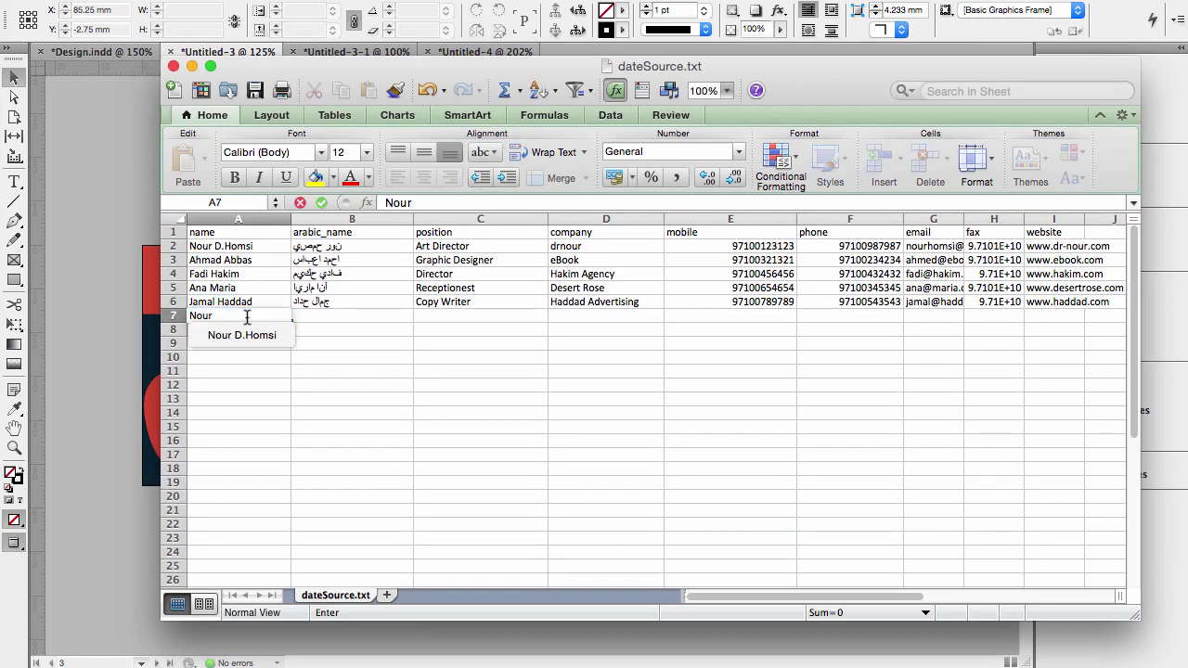
key("Tab")
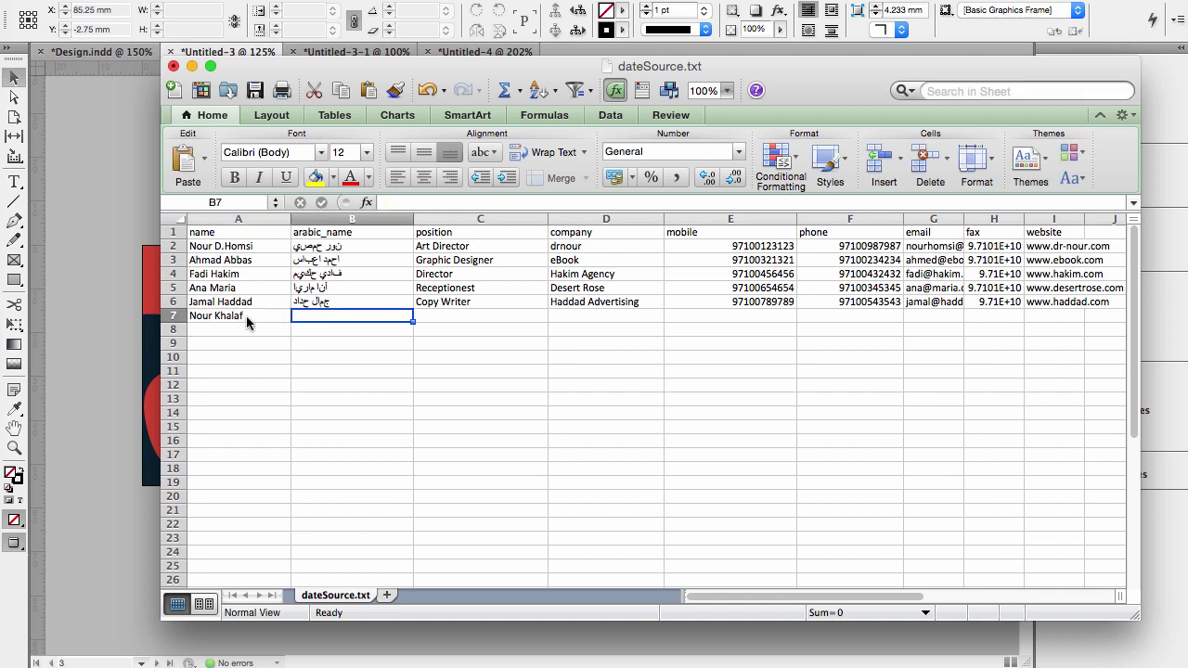
key("Tab")
type("nurse\tNour Advertising\t23423")
key("Tab")
type("234234")
key("Tab")
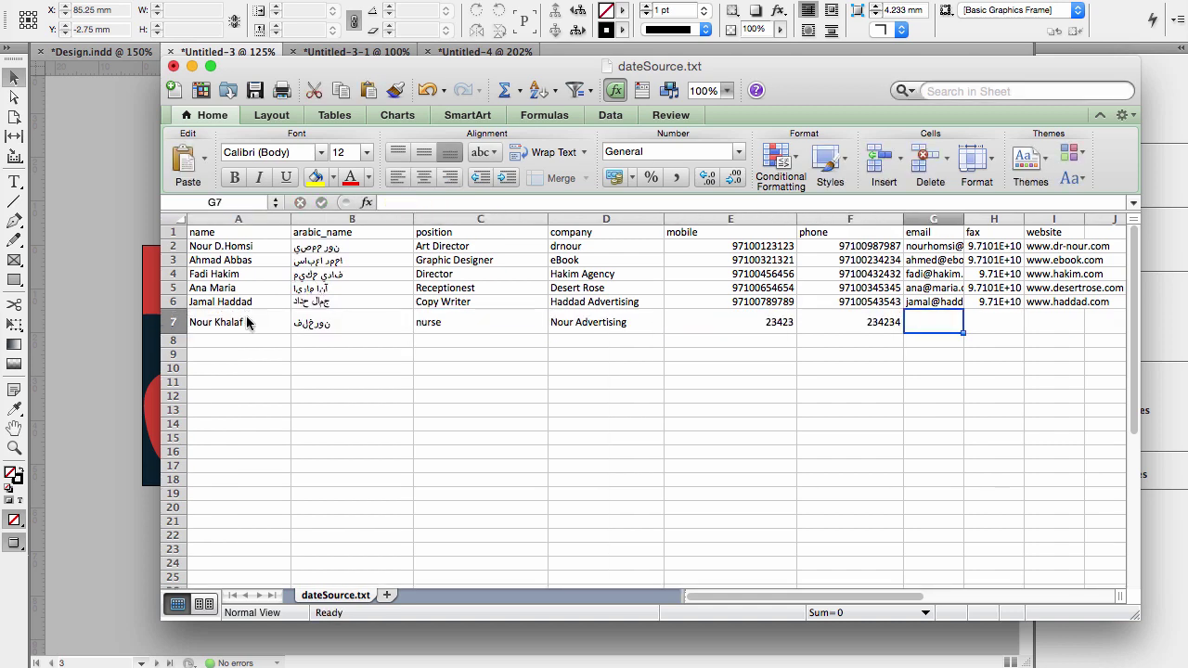
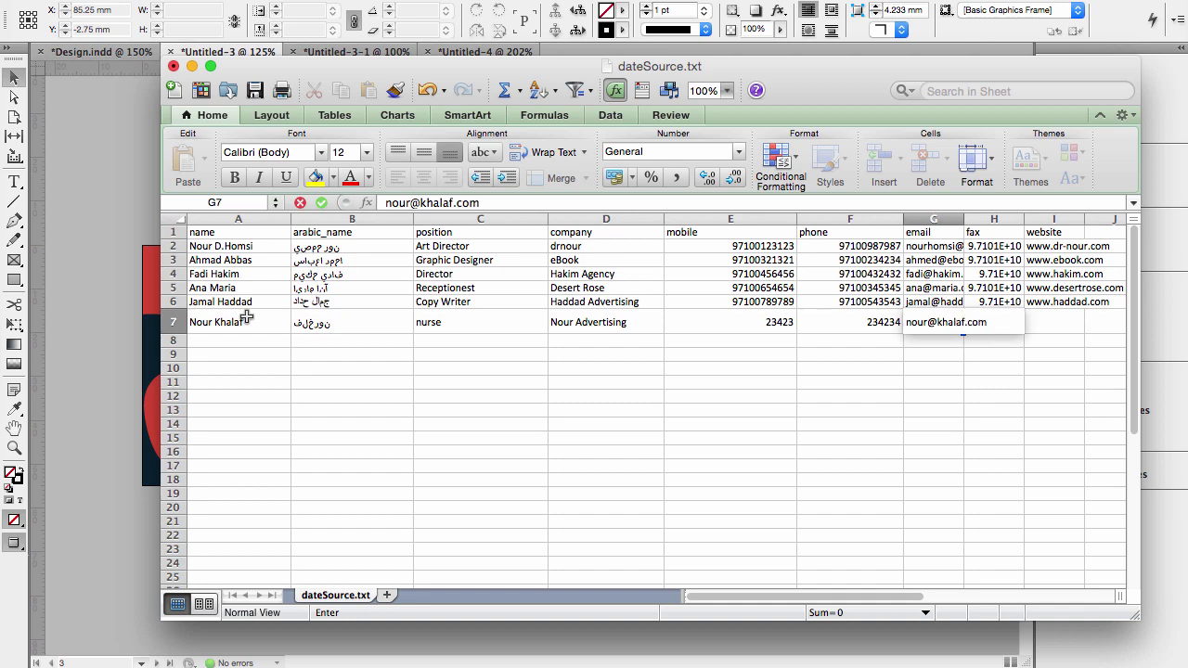
key("Tab")
type("234234")
key("Tab")
type("www.nour.com")
key("Return")
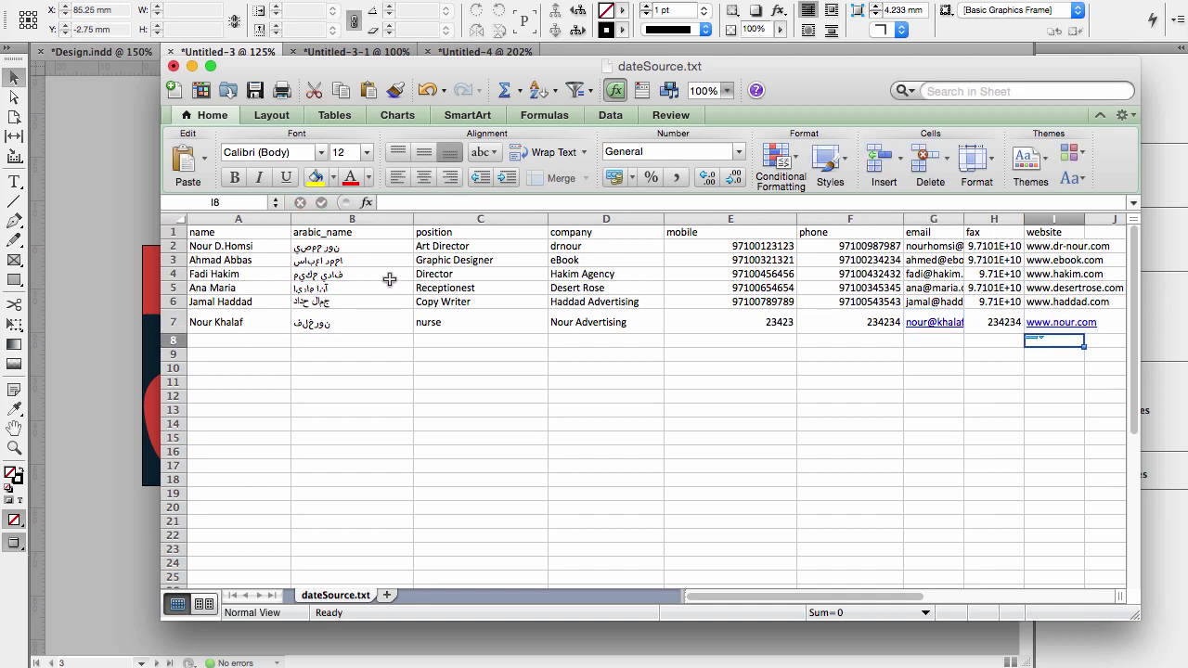
key("super+s")
left_click(781, 464)
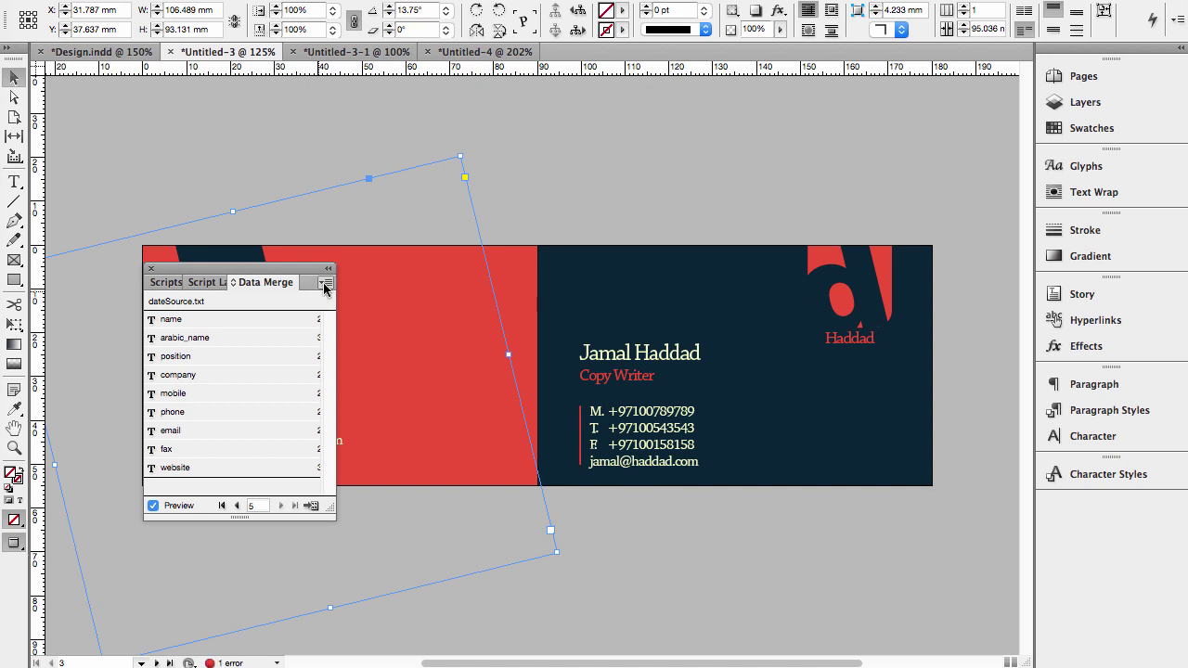
Update the data source and preview record 6, the Nour Advertising nurse.
left_click(325, 283)
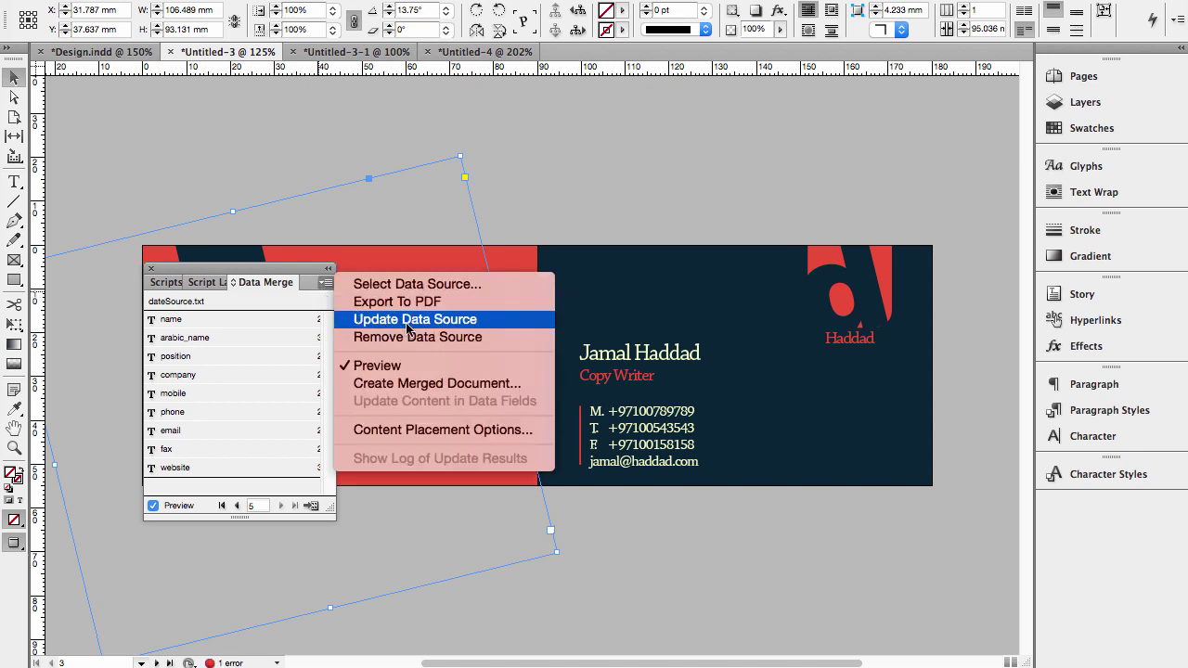
left_click(448, 319)
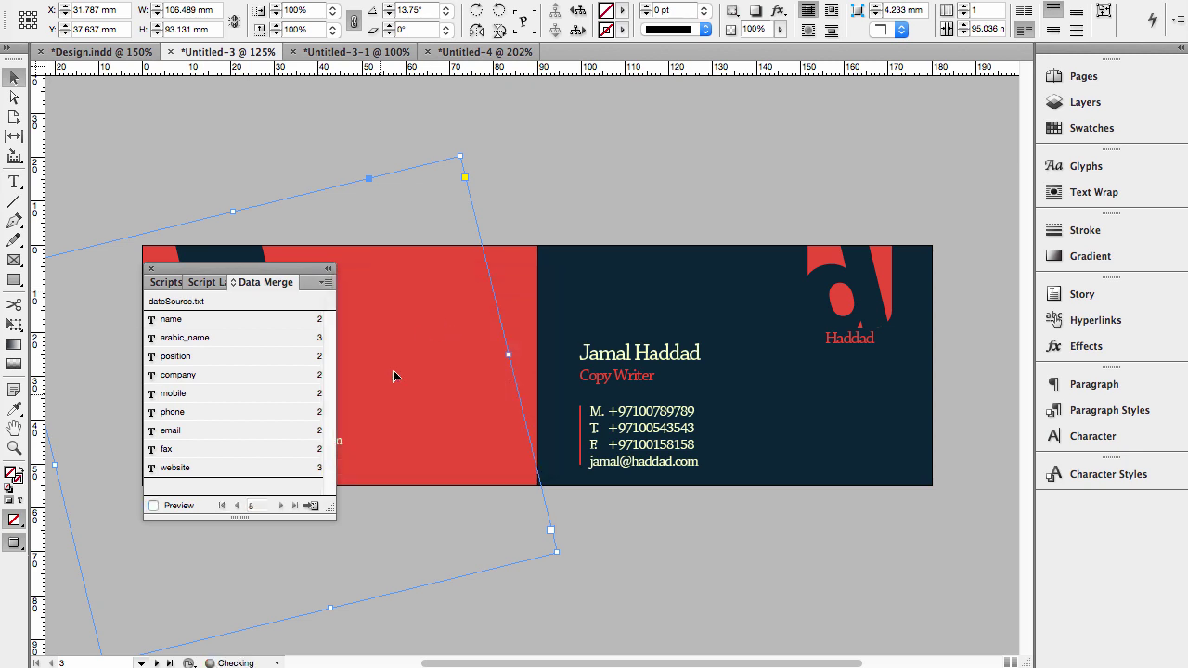
left_click(281, 506)
Move the Data Merge panel off the card, deselect, and return to the spreadsheet.
left_click_drag(284, 284, 232, 364)
left_click(621, 192)
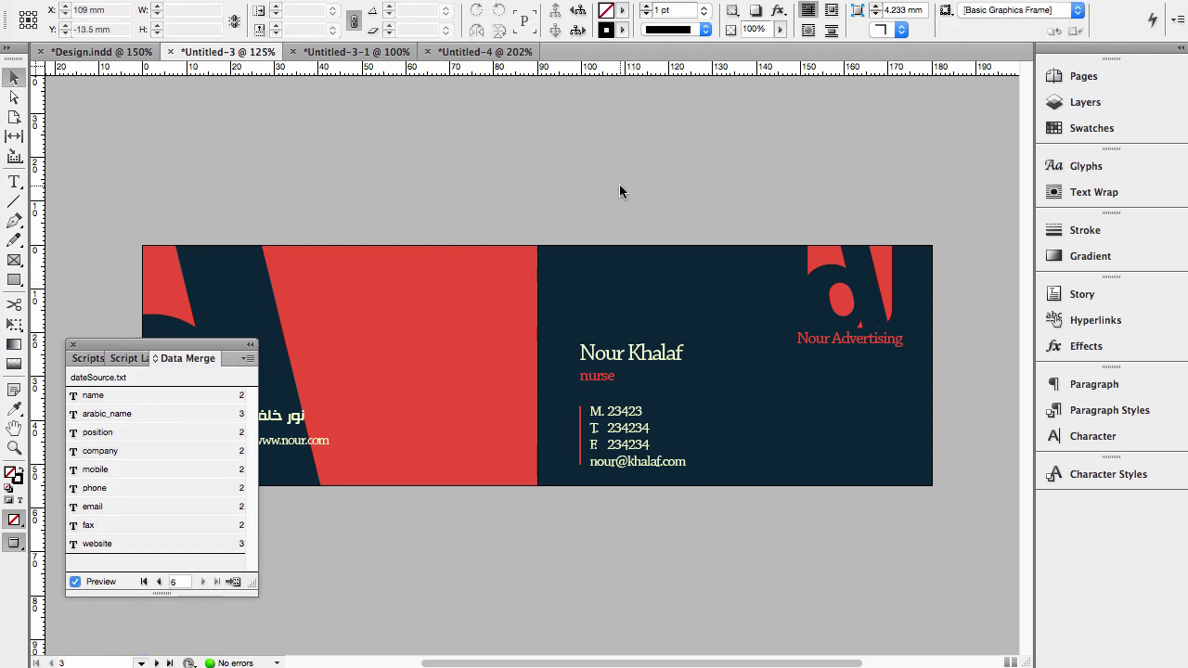
key("super+Tab")
left_click(528, 289)
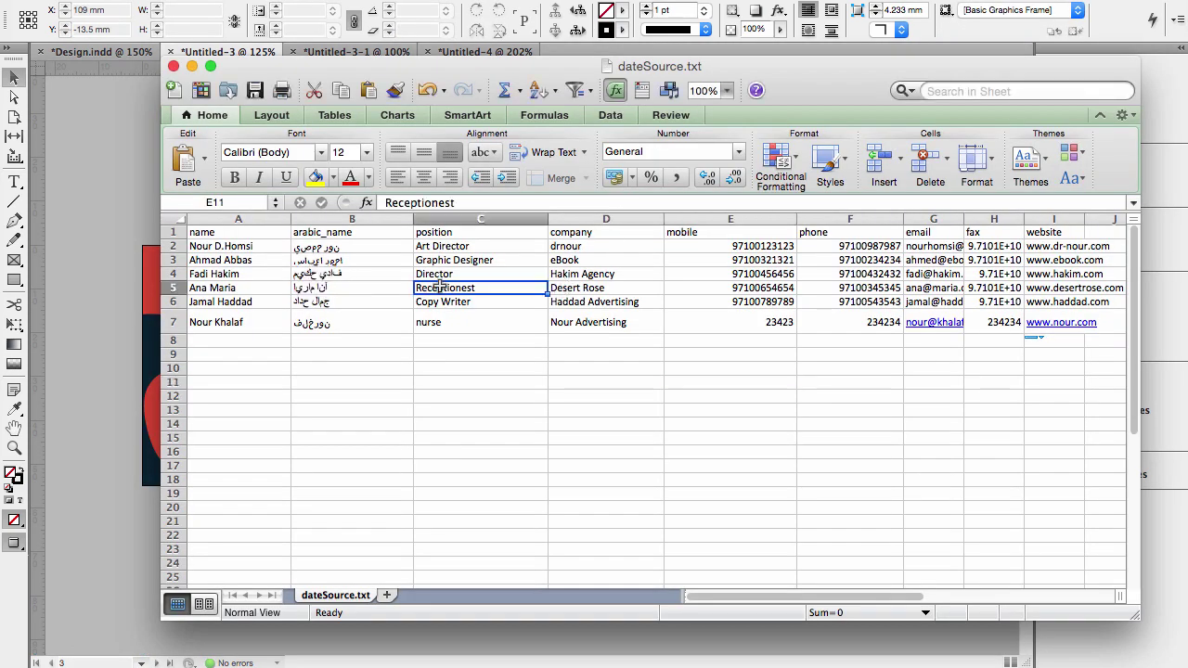
Change cell C4 from Director to Senior Director and save the file in text format.
left_click(379, 303)
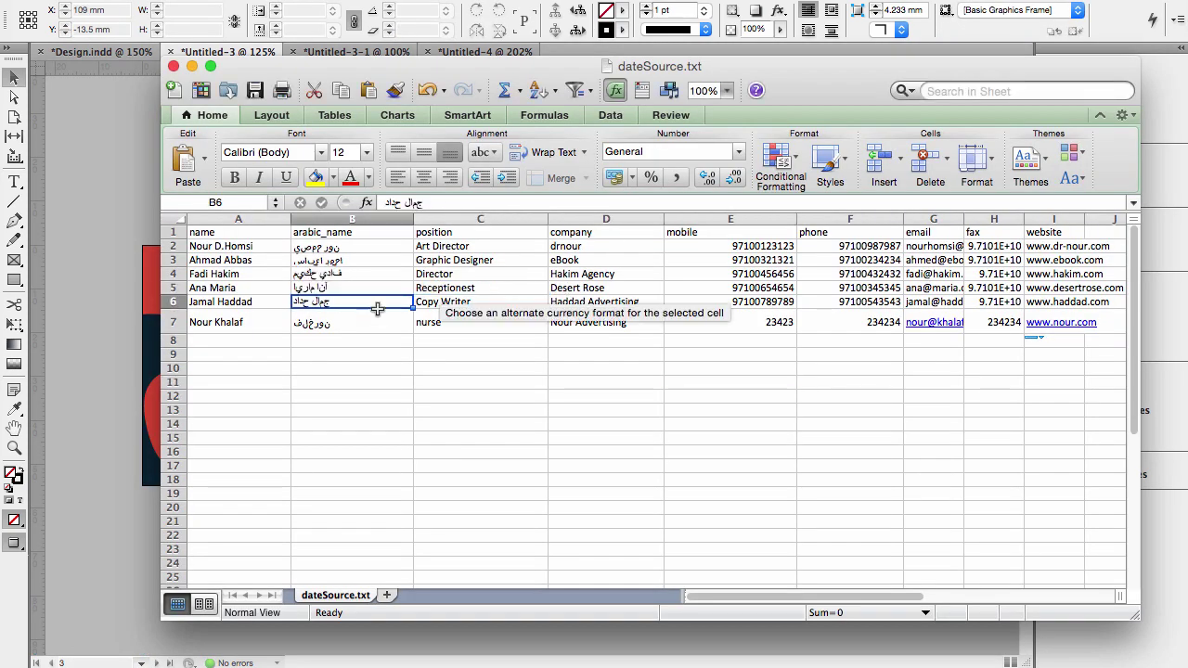
left_click(461, 275)
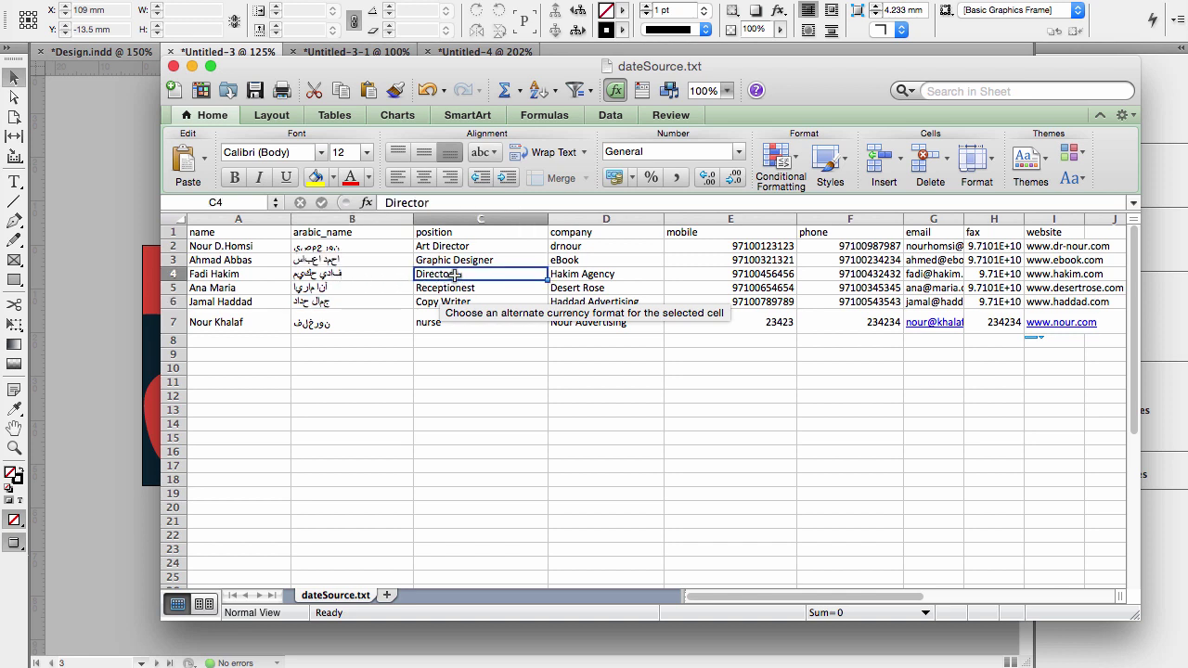
double_click(457, 274)
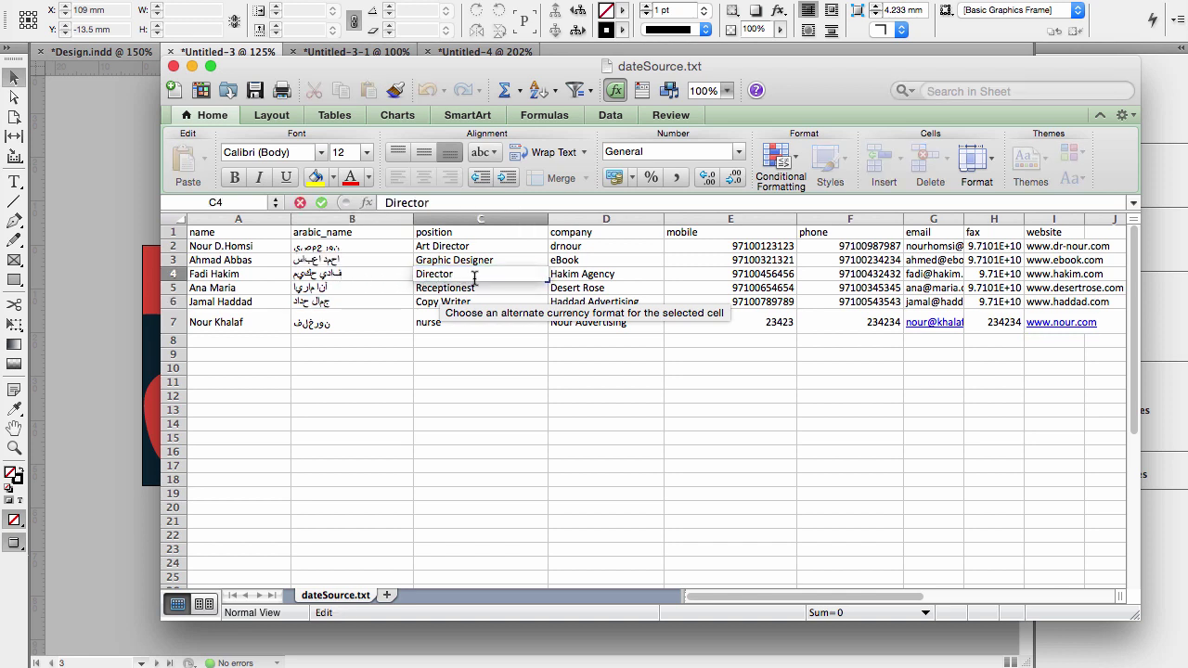
key("super+z")
key("Home")
type("Senior")
key("Return")
key("super+s")
left_click(769, 467)
key("super+Tab")
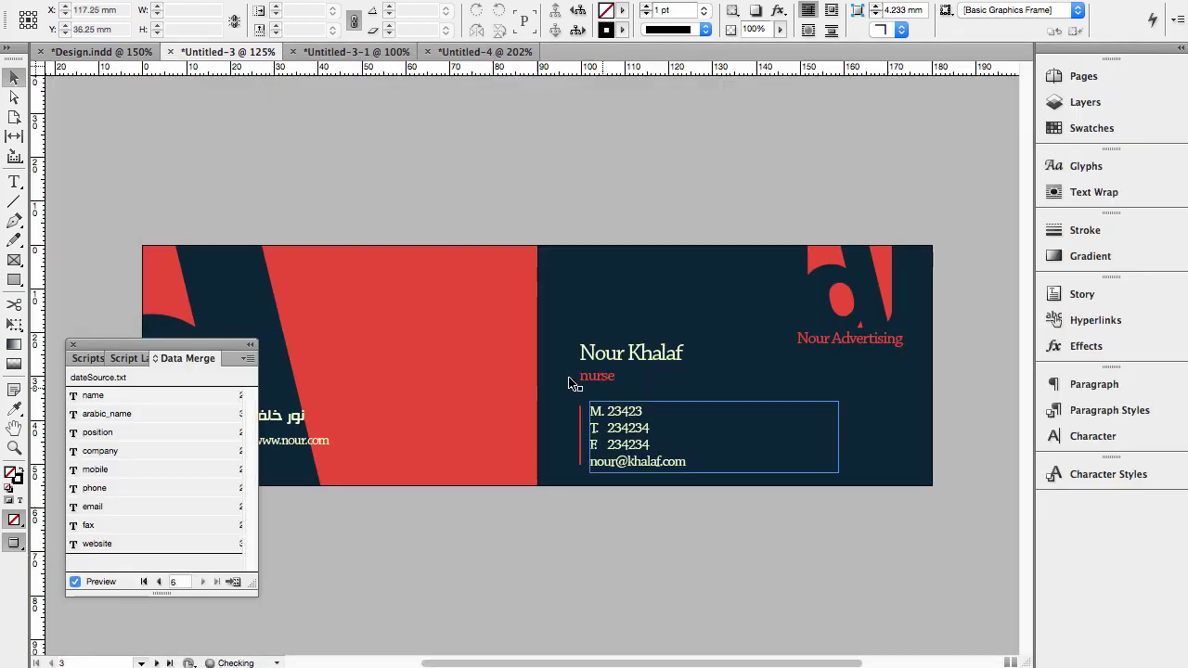
Update the data source, re-enable Preview and step back to record 3's Senior Director card.
left_click(247, 359)
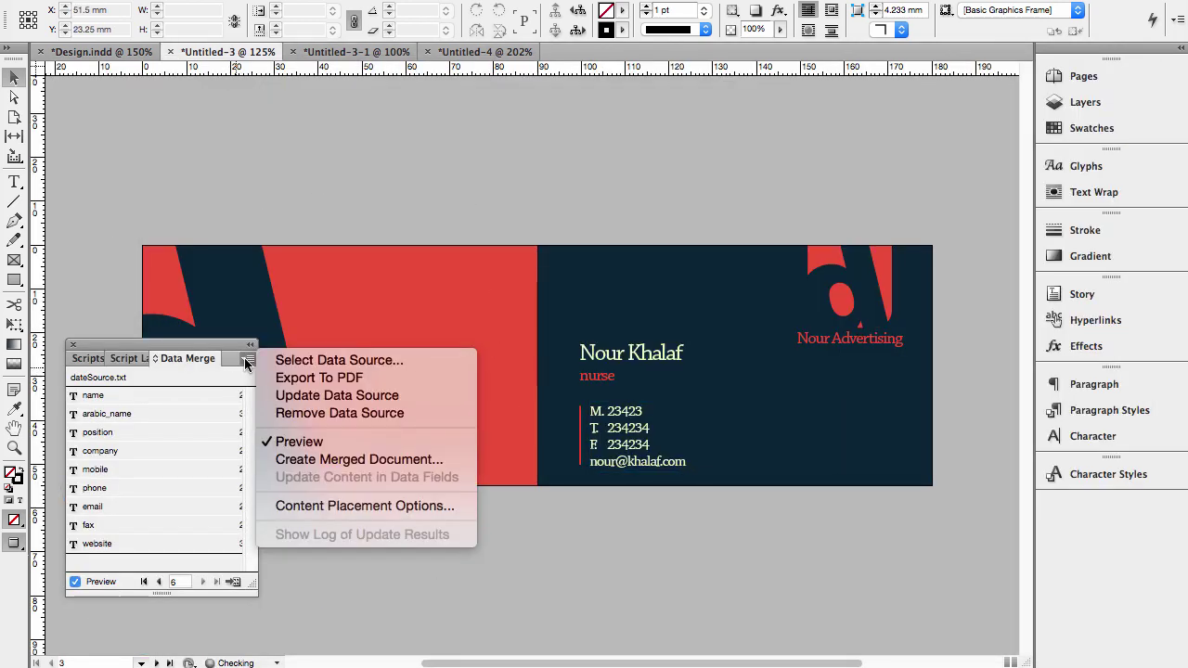
left_click(306, 394)
left_click(74, 581)
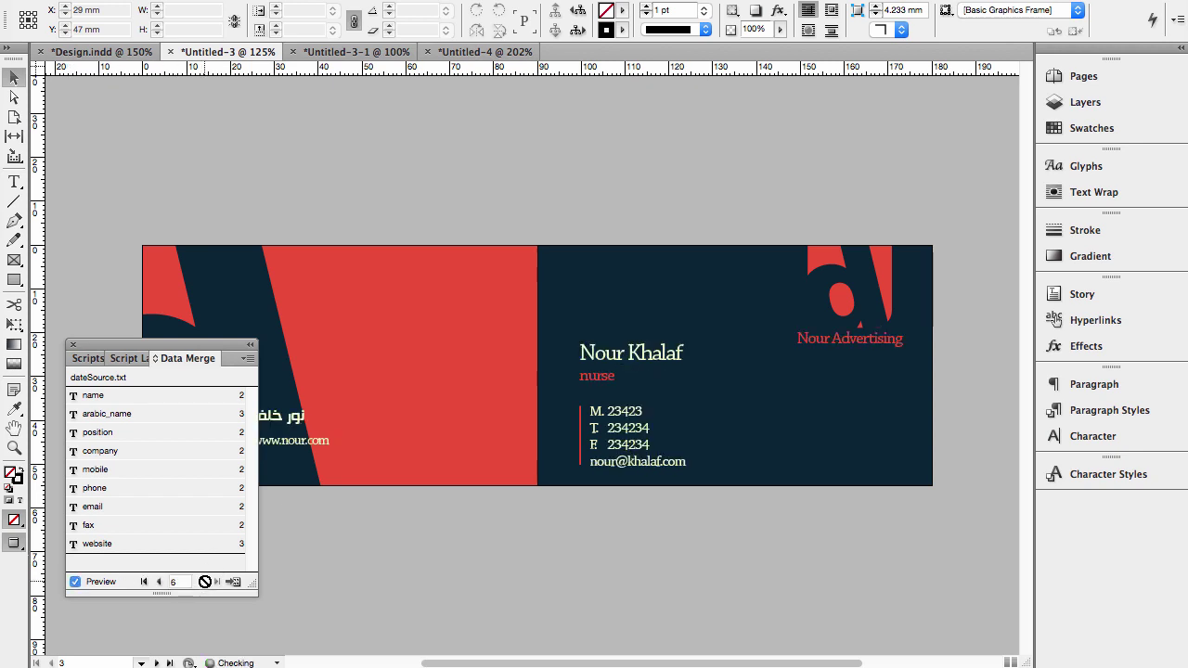
left_click(159, 582)
left_click(158, 581)
left_click(159, 581)
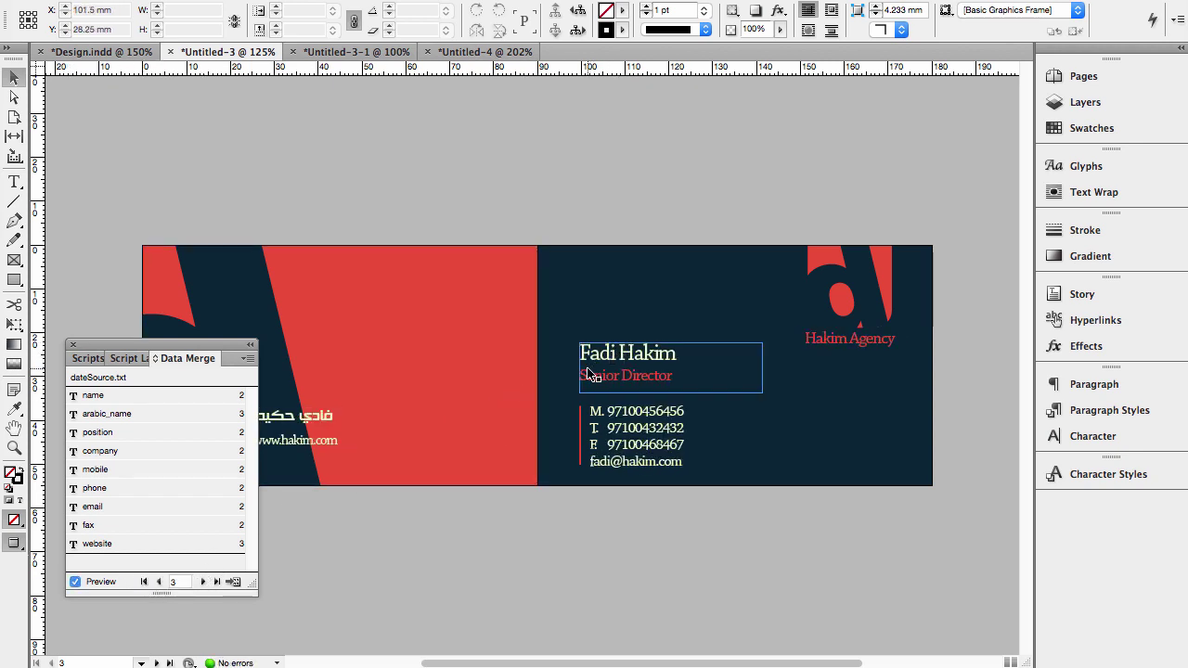
left_click(528, 202)
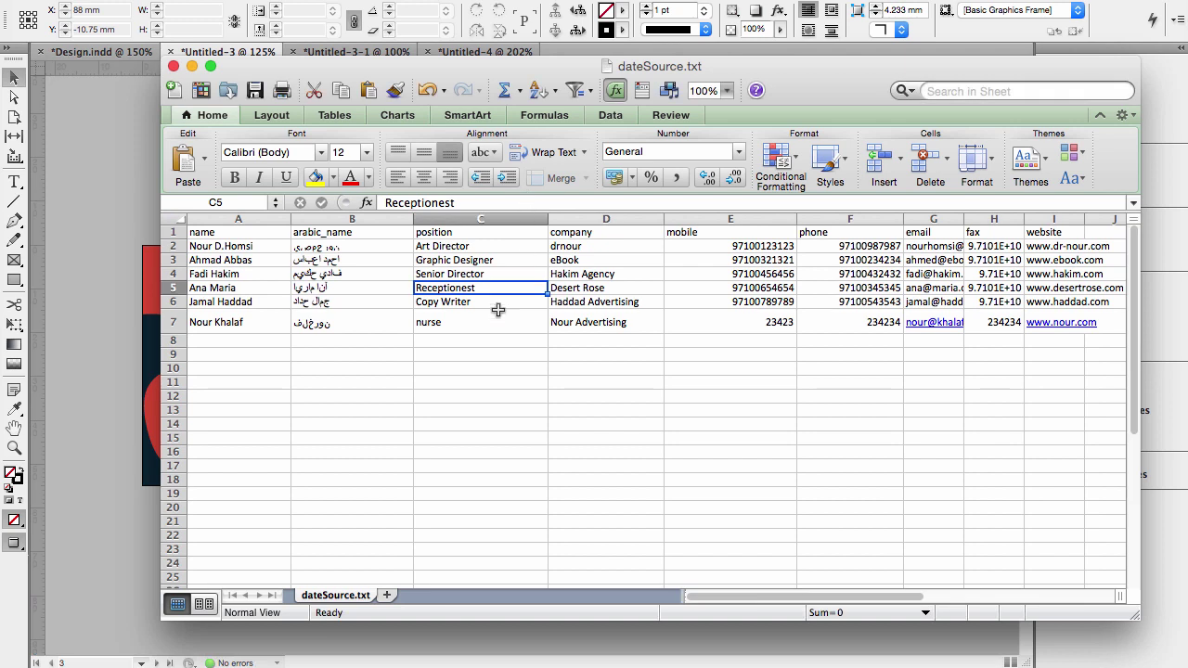
Select the sheet's data range from A1 through row 10, then return to InDesign.
left_click_drag(211, 234, 1077, 364)
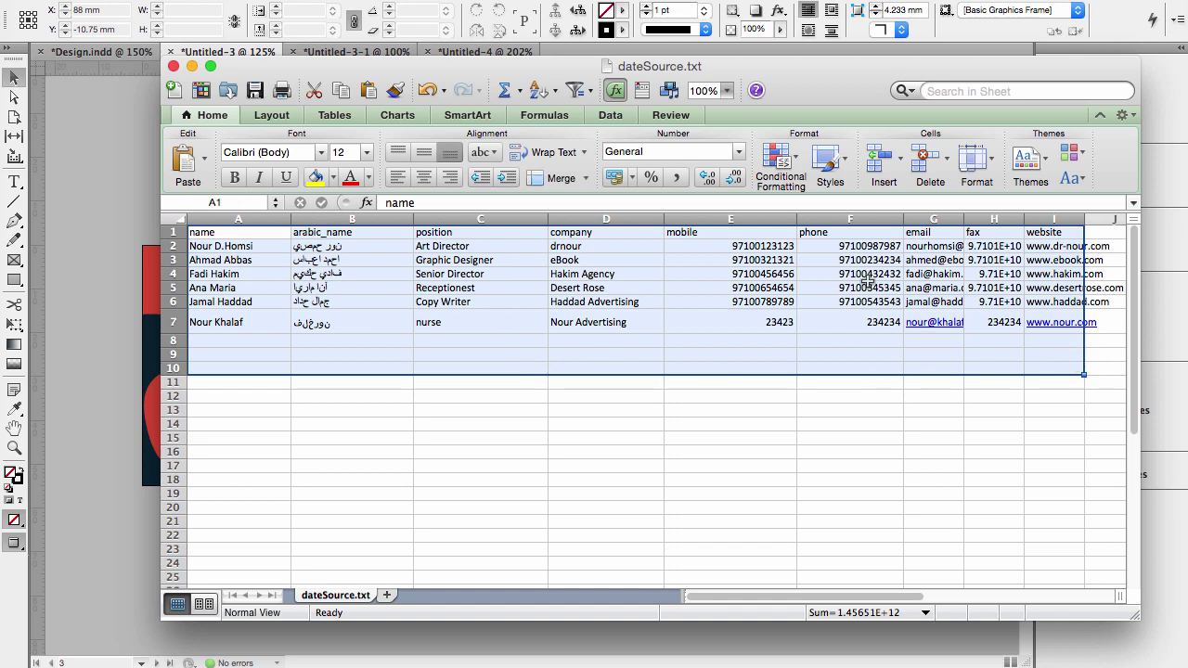
key("super+Tab")
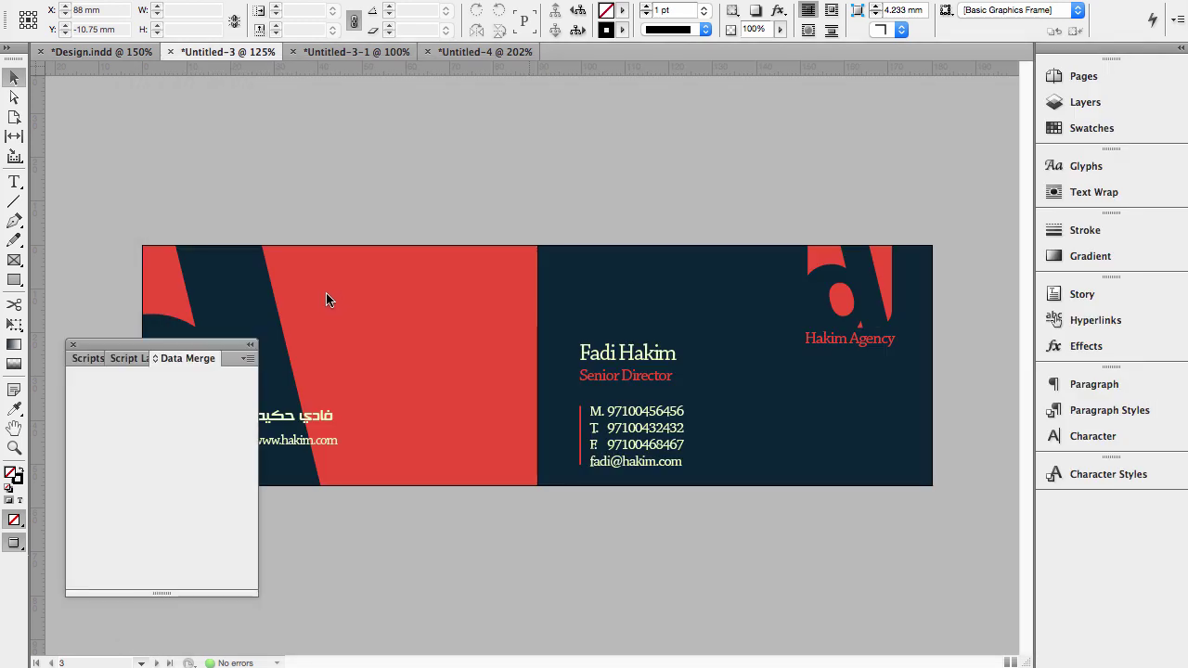
Refresh the Data Merge source data and open Create Merged Document with All Records selected.
left_click(246, 358)
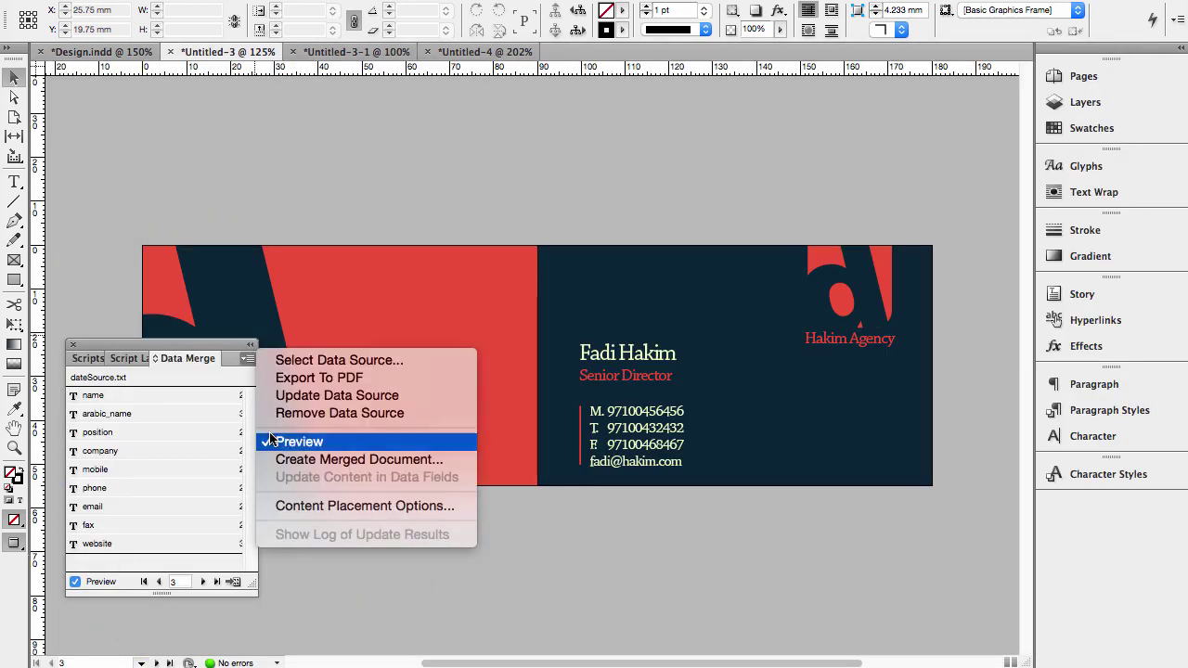
left_click(325, 397)
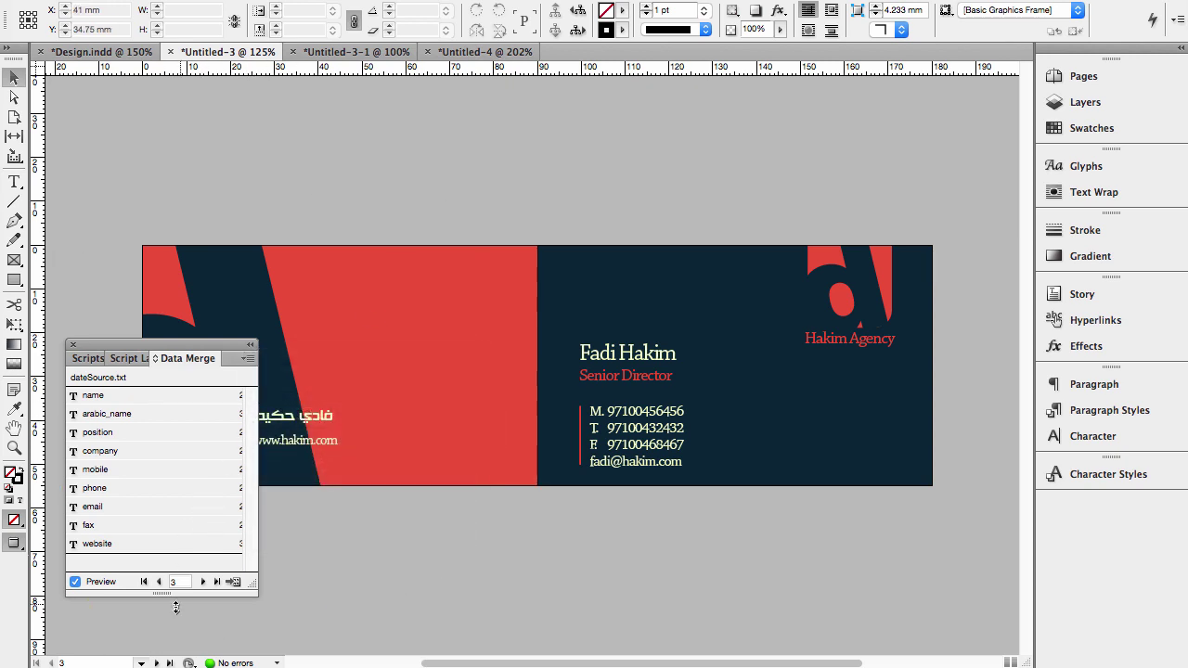
left_click(233, 583)
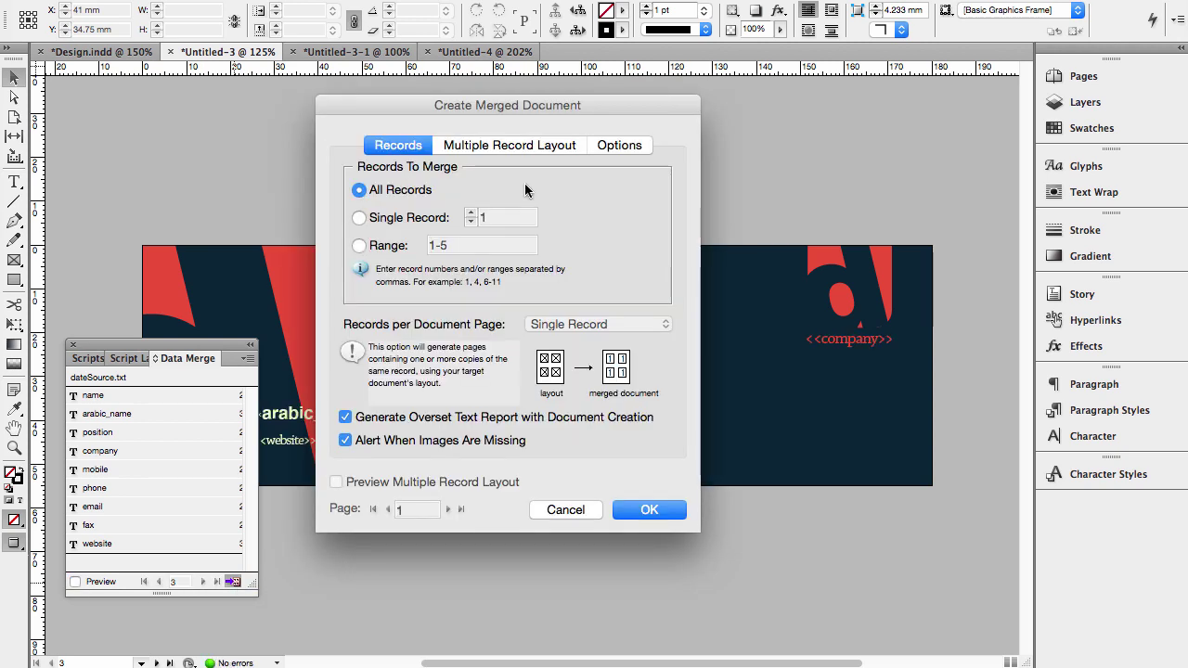
Cancel the merge dialog and deselect so the card shows its <<name>> and <<position>> placeholders.
key("Escape")
left_click(525, 190)
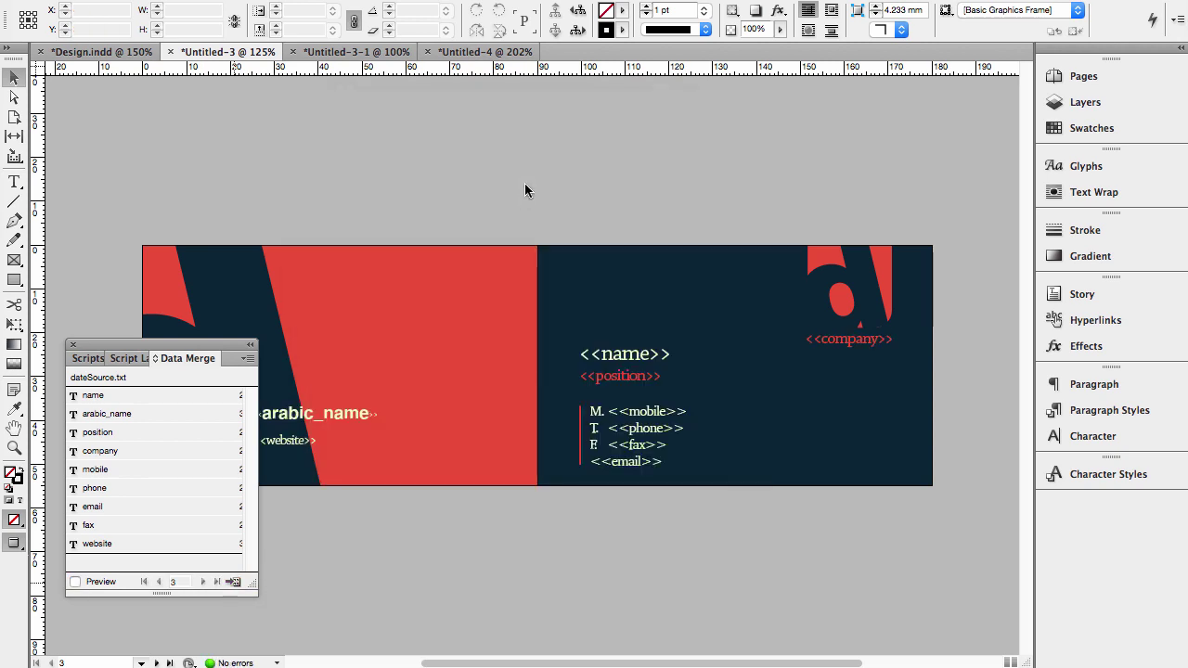